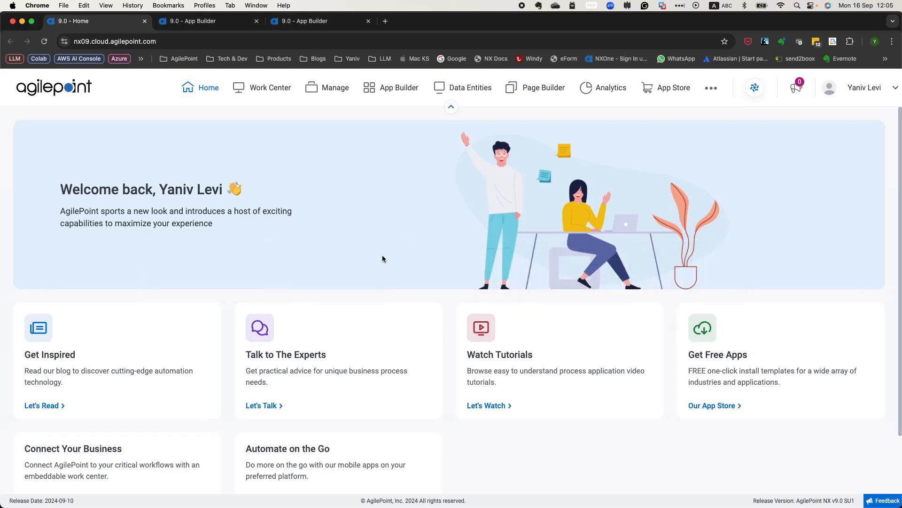
# Step: In the Automated Package Deployment Process, search the available activity groups for "sage" and add Amazon SageMaker to the activity library
pyautogui.click(201, 23)
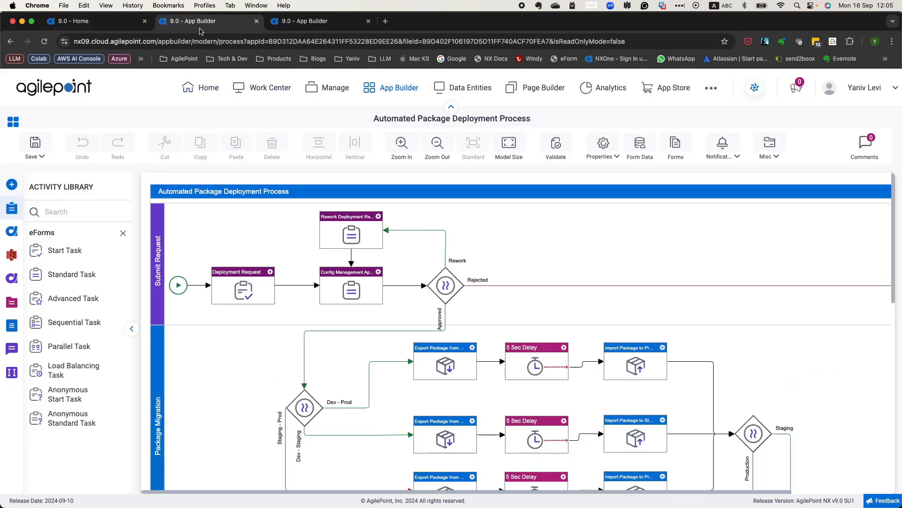
pyautogui.click(10, 184)
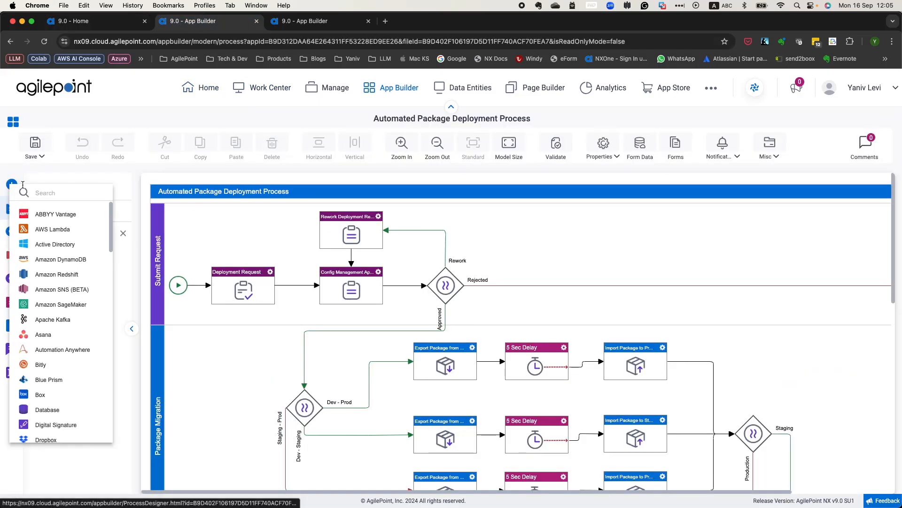
pyautogui.write('sage')
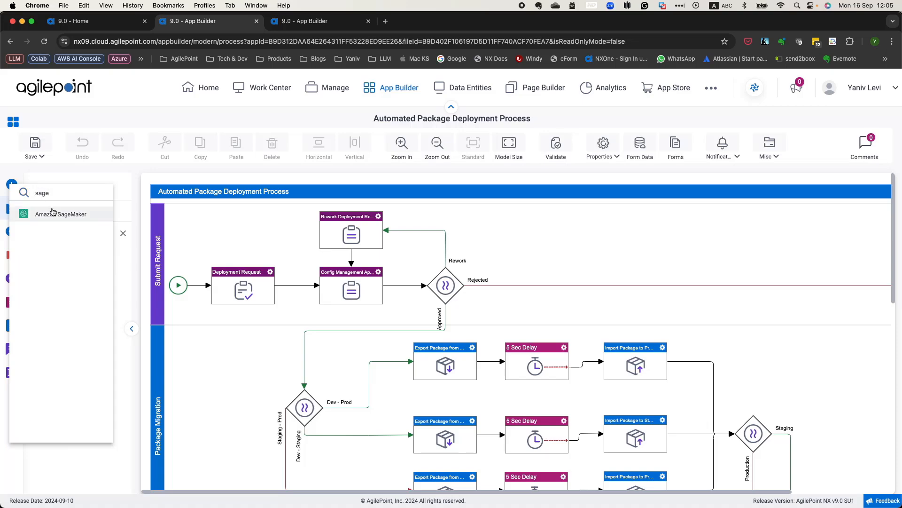
pyautogui.click(52, 213)
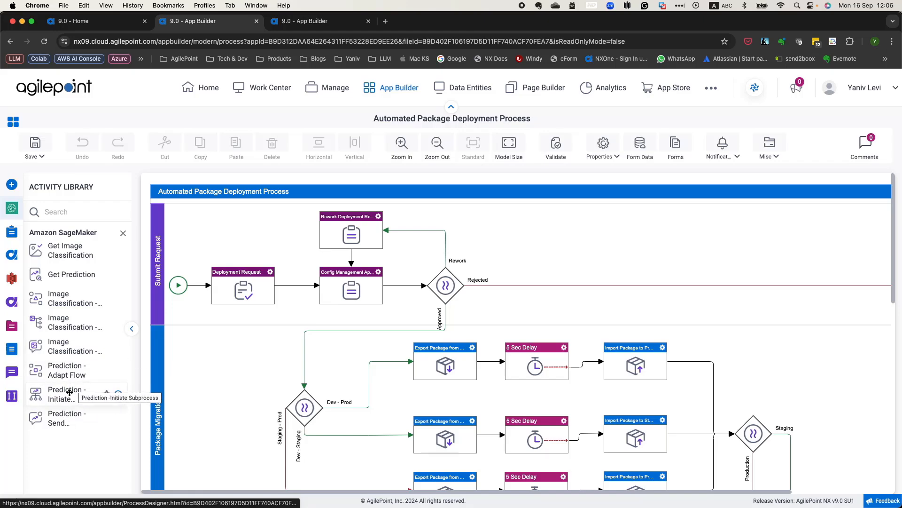
# Step: Place the Prediction - Initiate Subprocess and Image Classification - Adapt Flow activities above the Submit Request lane, leaving both unconfigured
pyautogui.moveTo(71, 394); pyautogui.dragTo(232, 216)
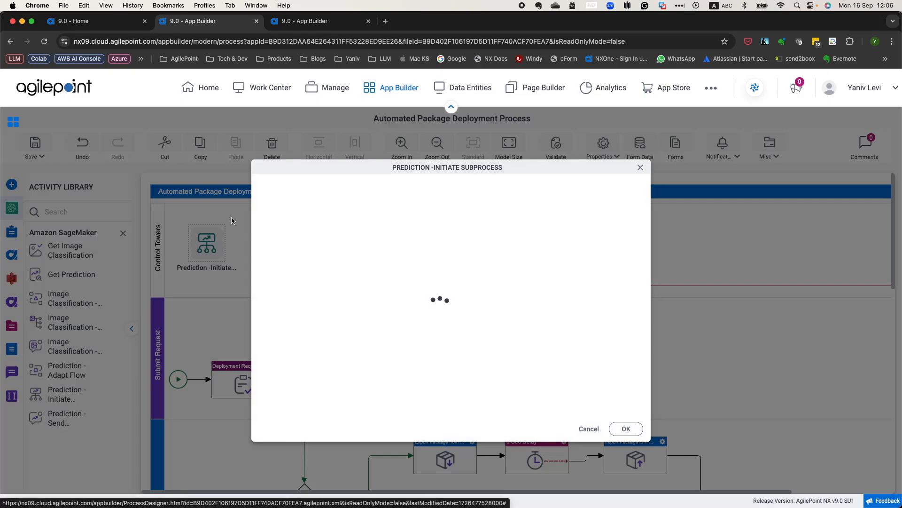
pyautogui.click(544, 430)
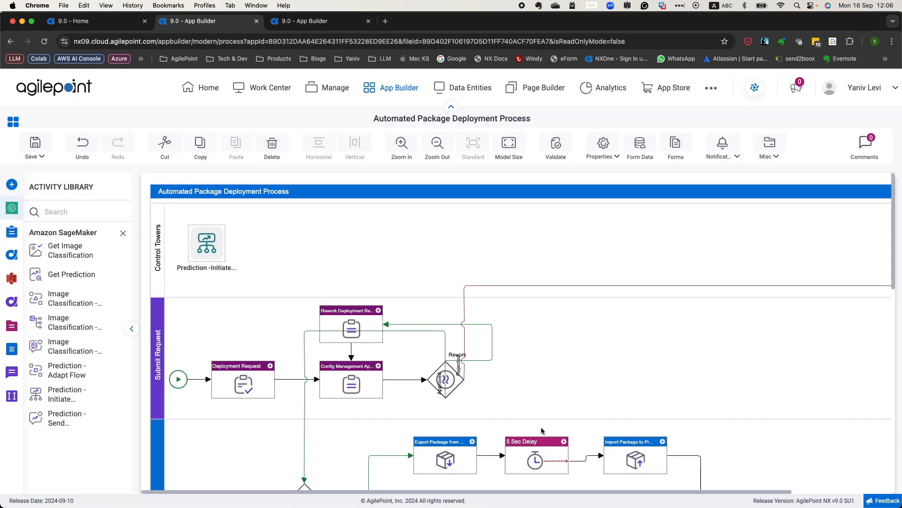
pyautogui.moveTo(56, 298); pyautogui.dragTo(312, 250)
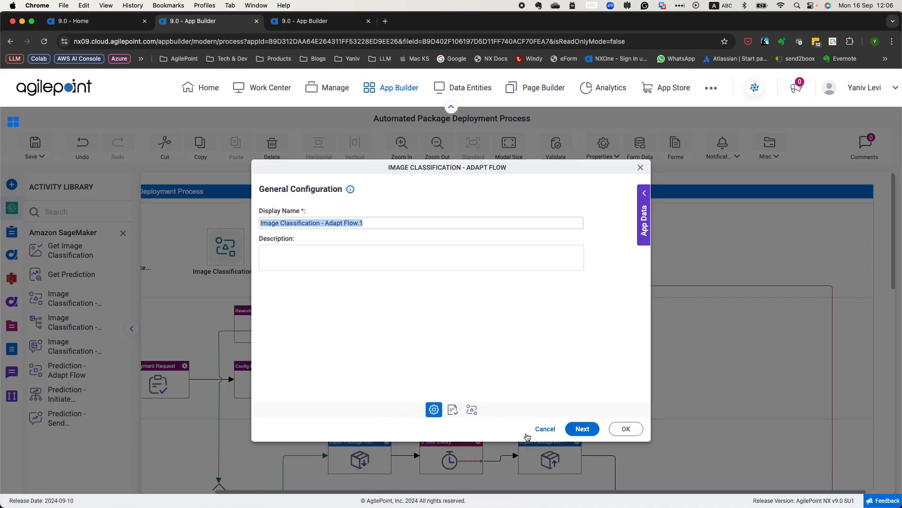
pyautogui.click(541, 428)
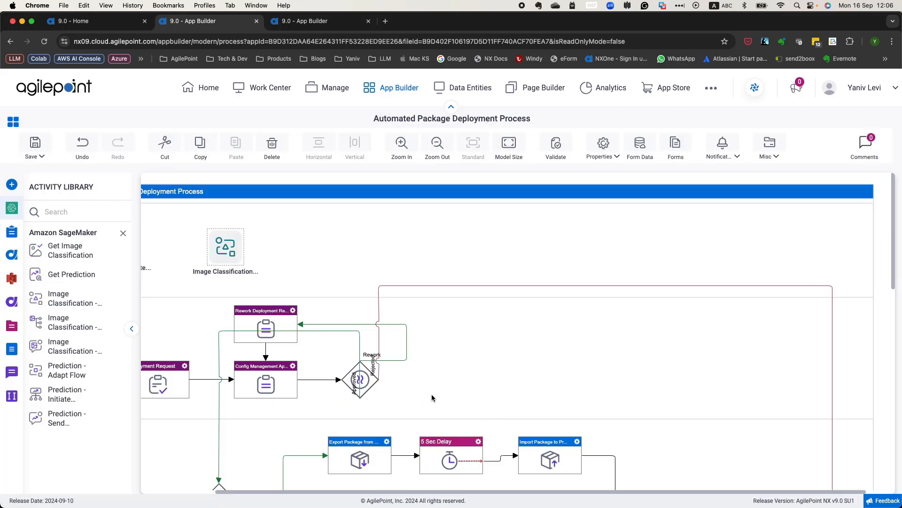
pyautogui.hscroll(-4, 432, 398)
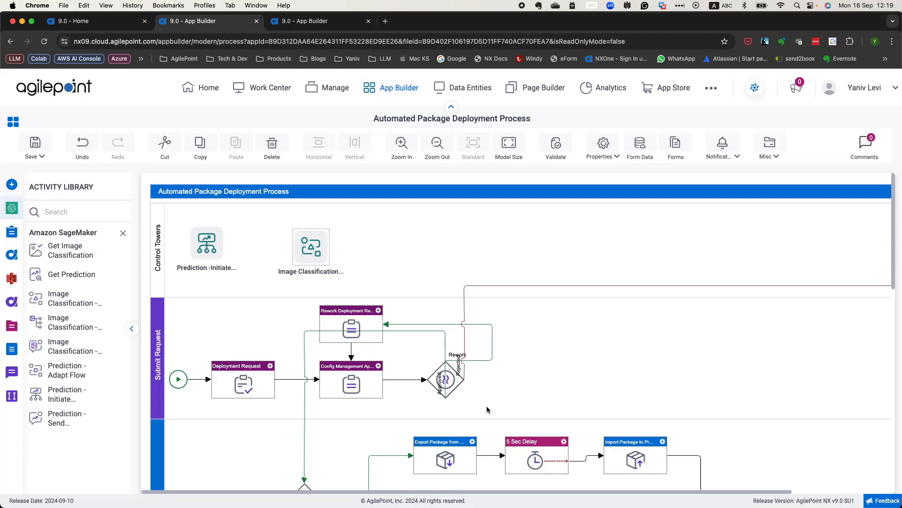
# Step: In the New Sales Order main flow, open the shipping delay prediction activity's Adapt Flow configuration and review the available Amazon Web Service tokens
pyautogui.click(304, 23)
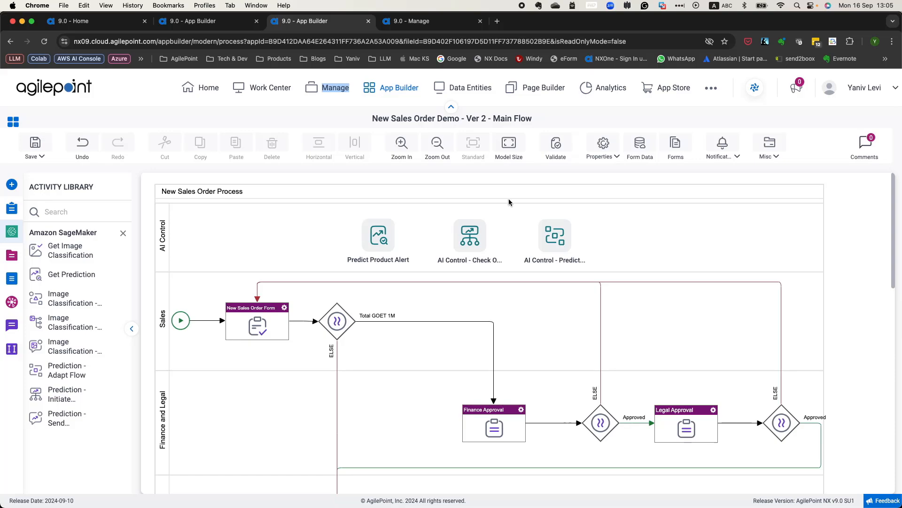
pyautogui.doubleClick(553, 238)
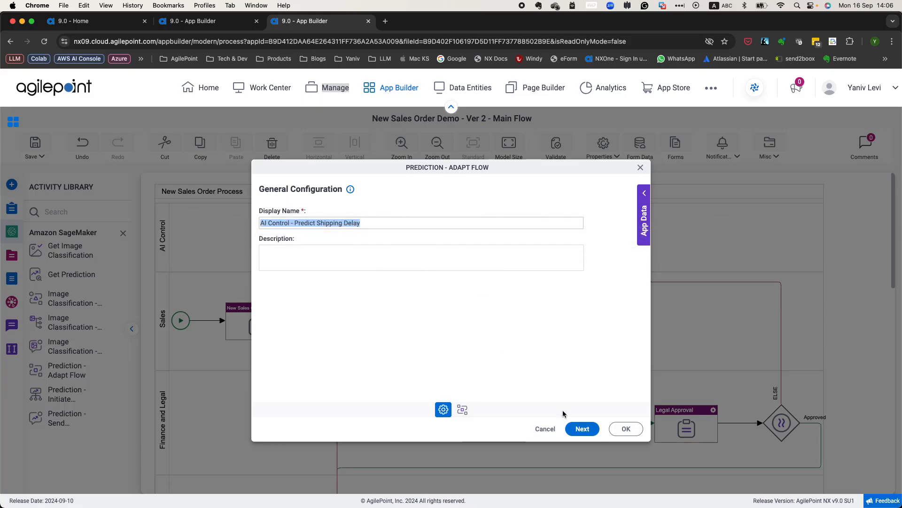
pyautogui.click(583, 428)
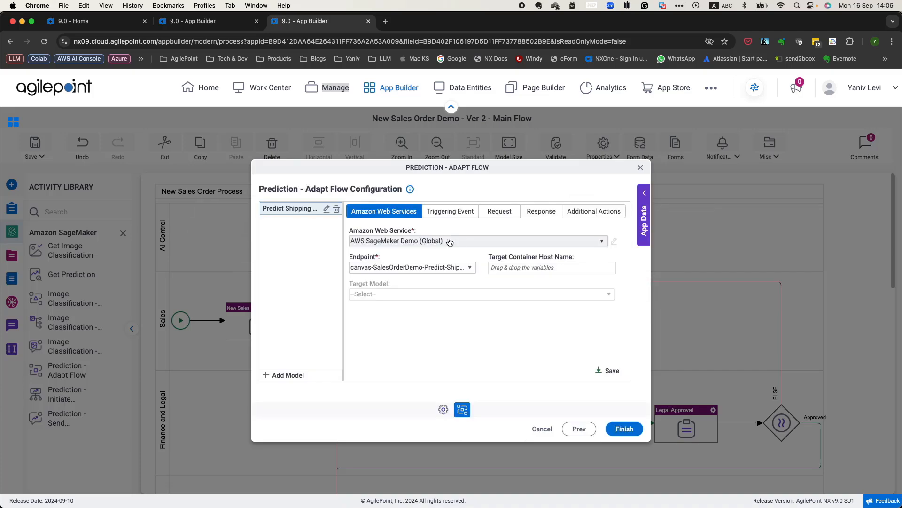
pyautogui.click(450, 242)
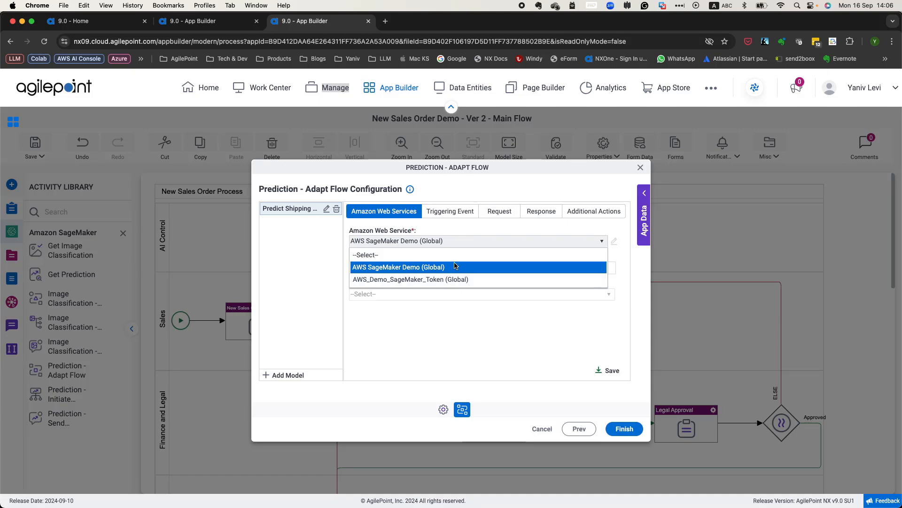
pyautogui.click(494, 230)
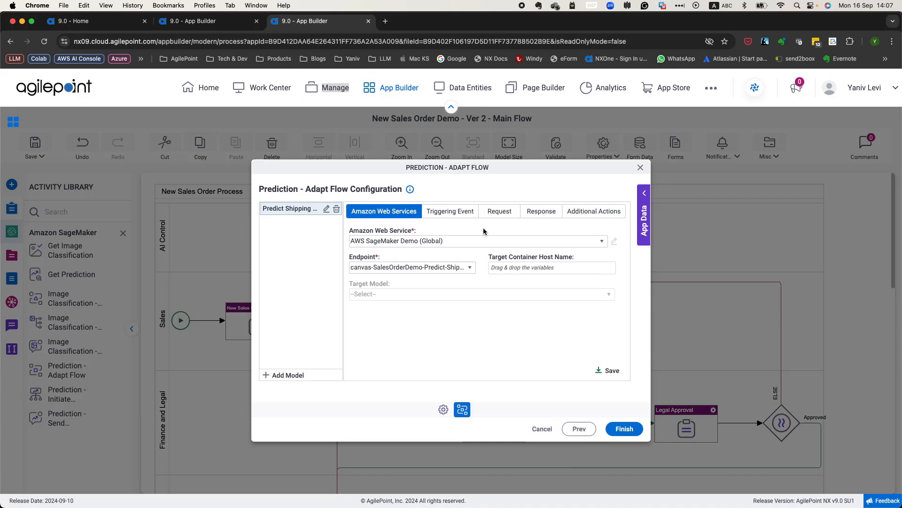
# Step: Open the Manage area in a separate browser tab and view the Amazon Web Services group of Global Access Tokens
pyautogui.rightClick(338, 91)
pyautogui.click(357, 95)
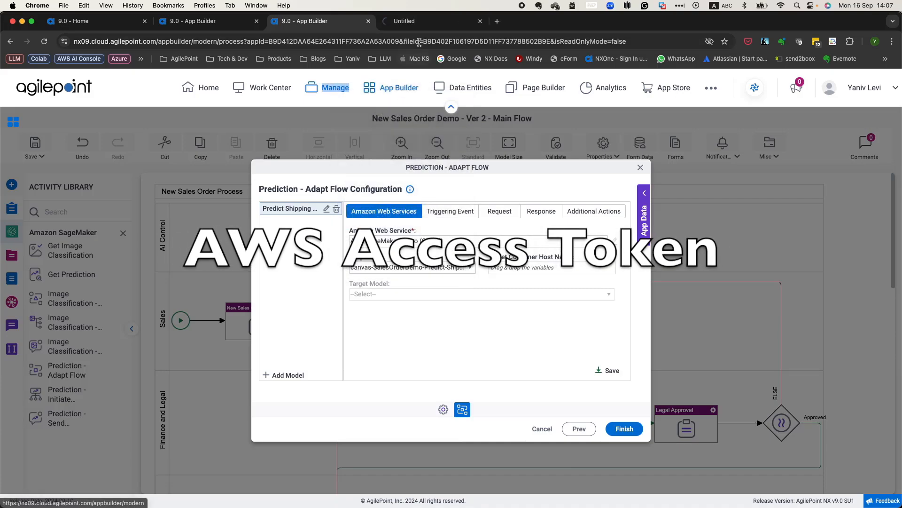
pyautogui.click(427, 23)
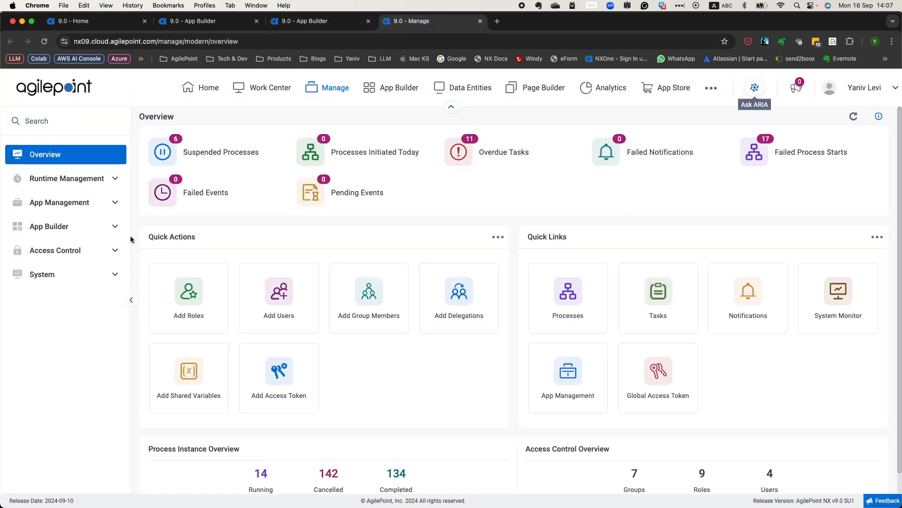
pyautogui.click(80, 228)
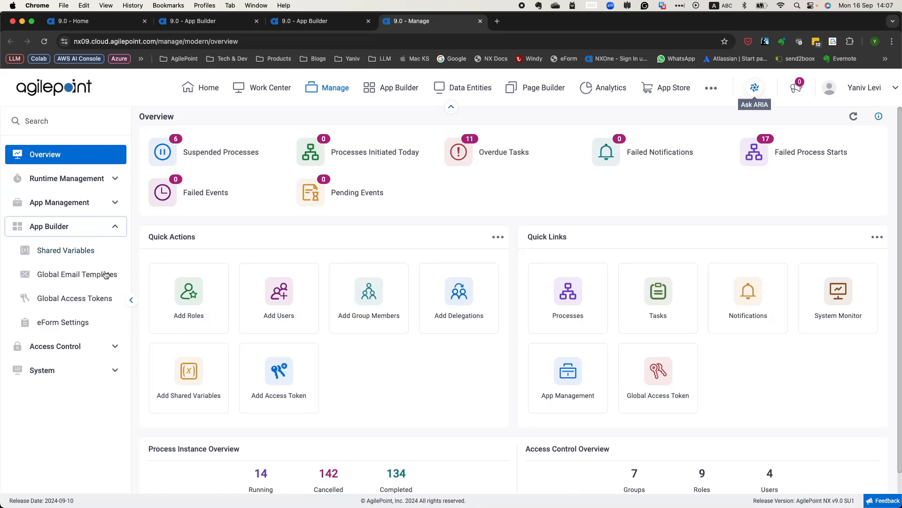
pyautogui.click(86, 296)
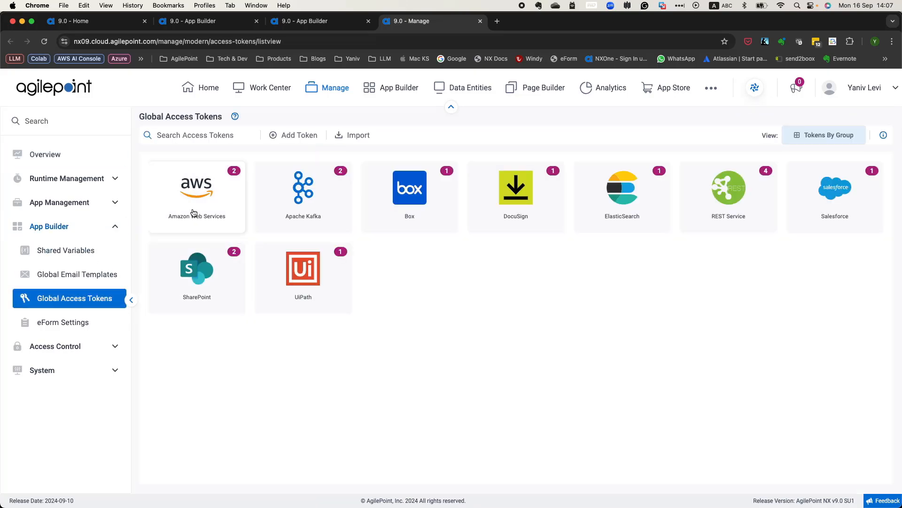
pyautogui.click(198, 200)
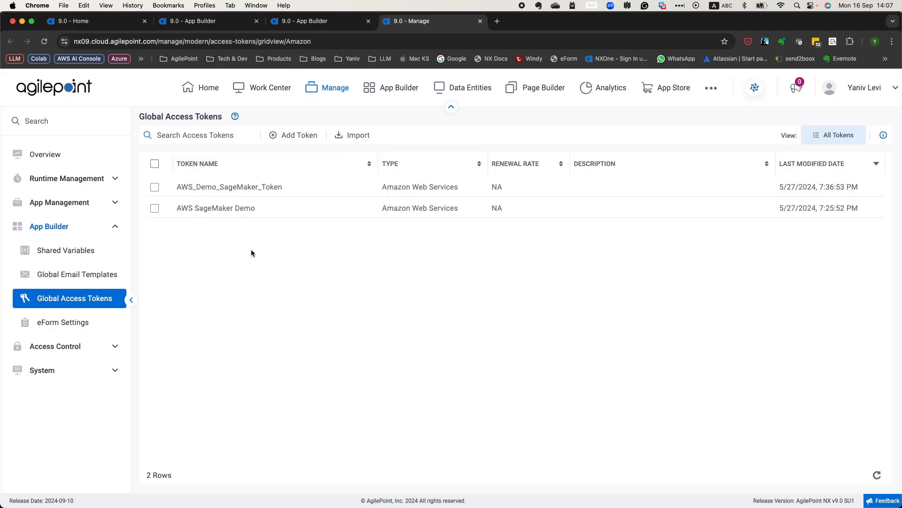
# Step: Start adding a global access token, searching the token types for "ama" and choosing Amazon Web Services
pyautogui.click(89, 299)
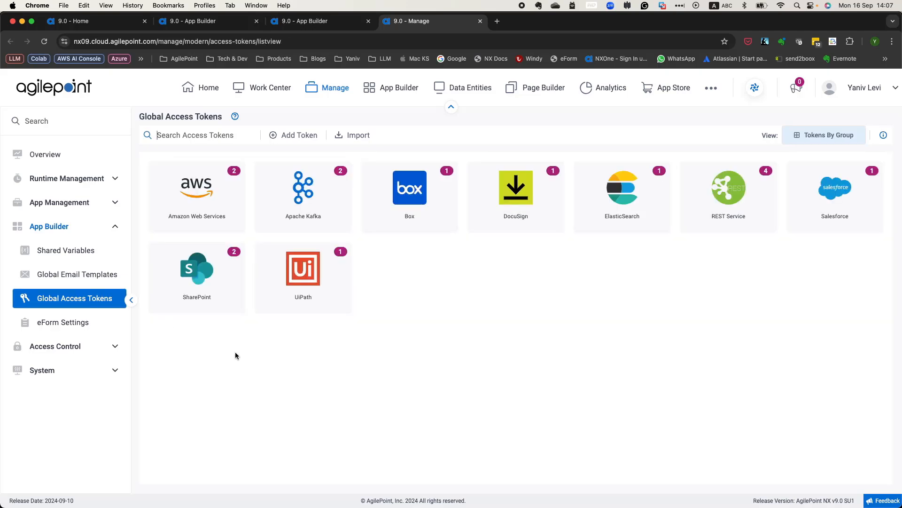
pyautogui.click(306, 136)
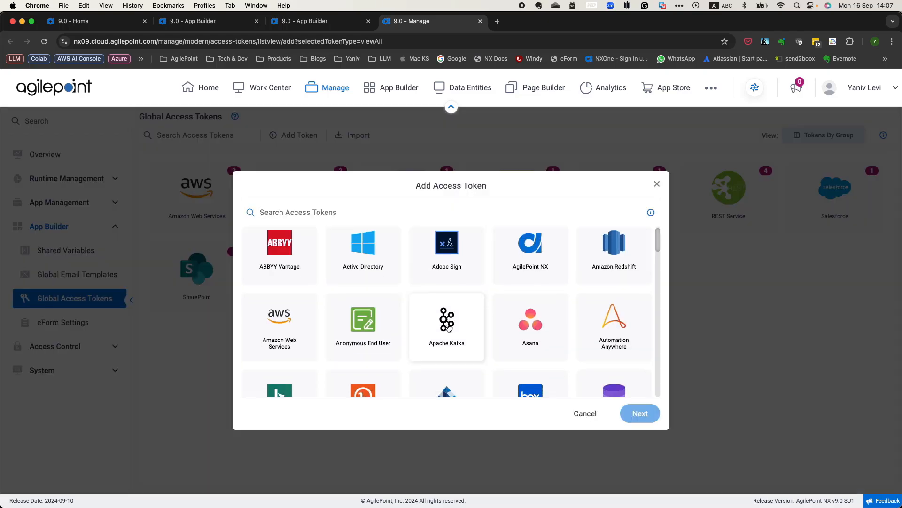
pyautogui.scroll(-5, 449, 328)
pyautogui.scroll(-5, 449, 328)
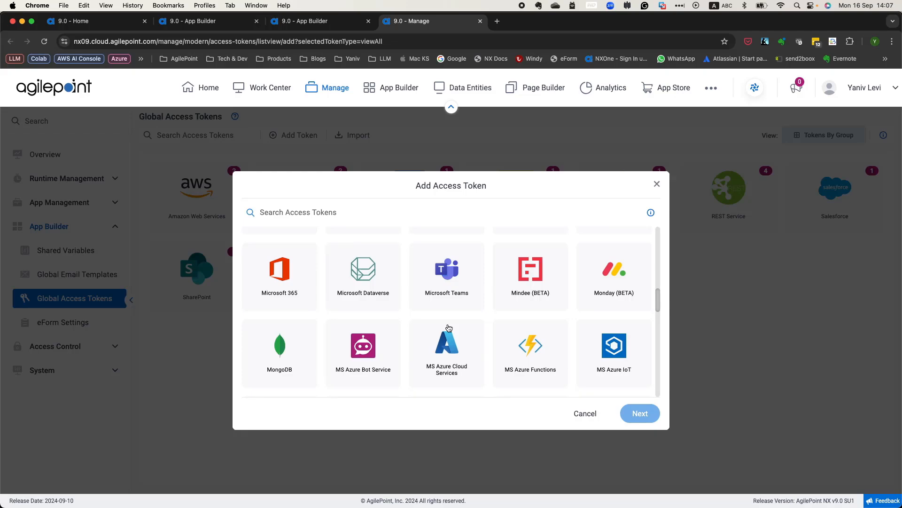
pyautogui.scroll(5, 448, 327)
pyautogui.scroll(5, 449, 328)
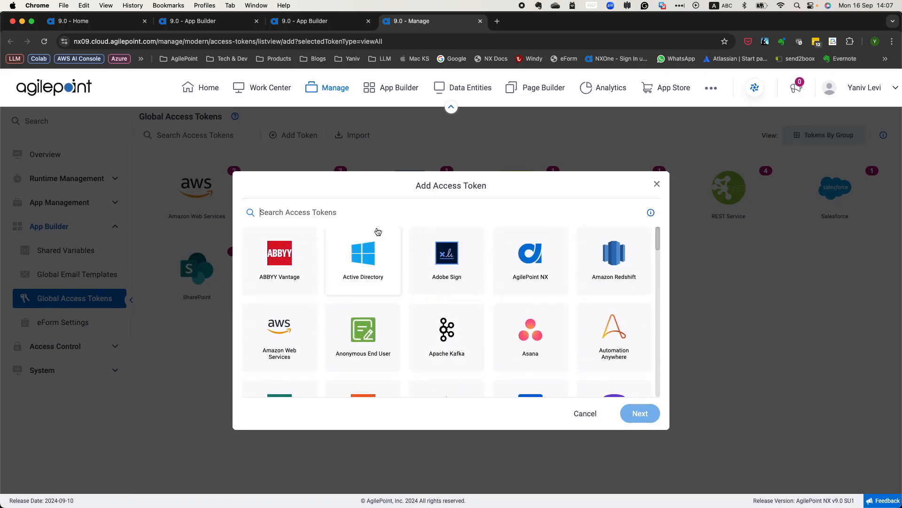
pyautogui.click(352, 212)
pyautogui.write('ama')
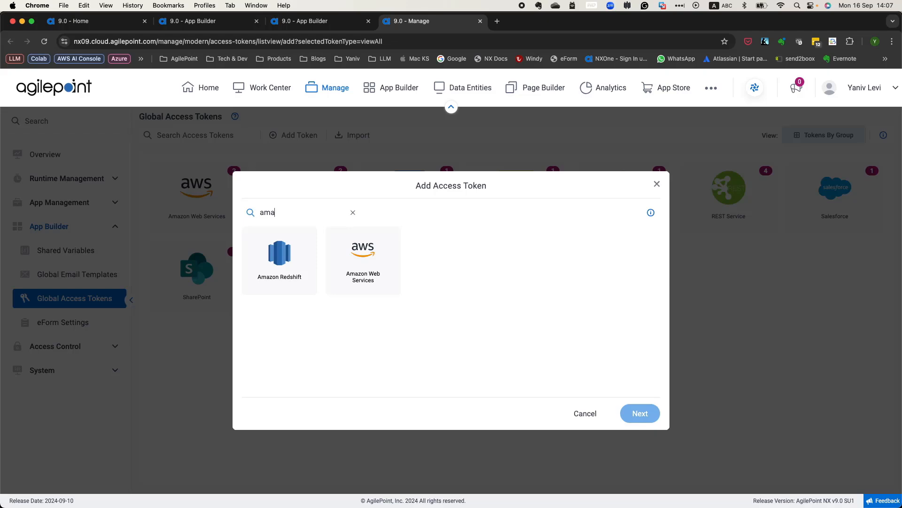
pyautogui.click(387, 252)
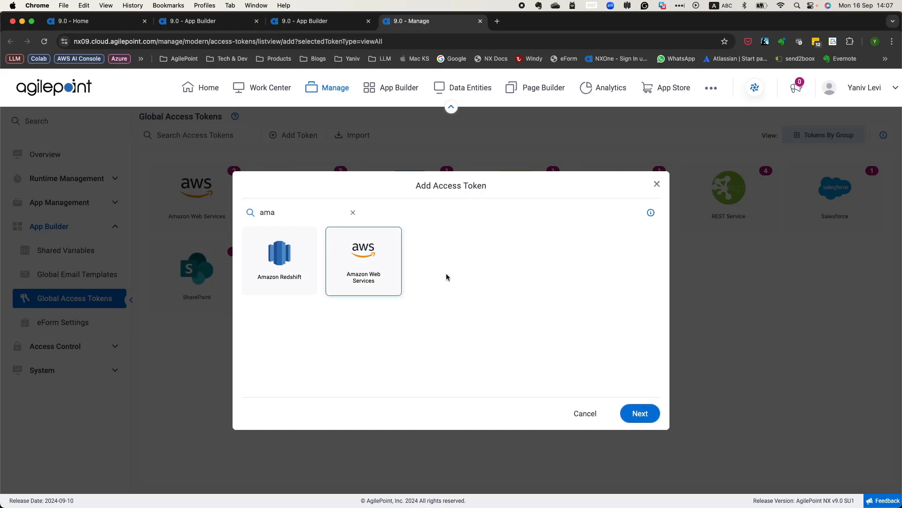
pyautogui.click(641, 414)
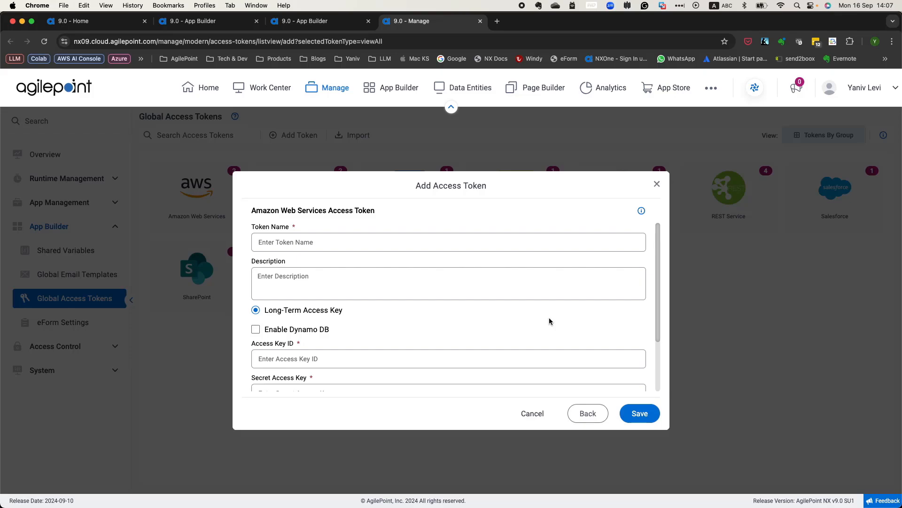
# Step: Examine the fields of the Amazon Web Services access token form, including token name, description, key type, access keys and region
pyautogui.scroll(-2, 549, 318)
pyautogui.scroll(-2, 549, 317)
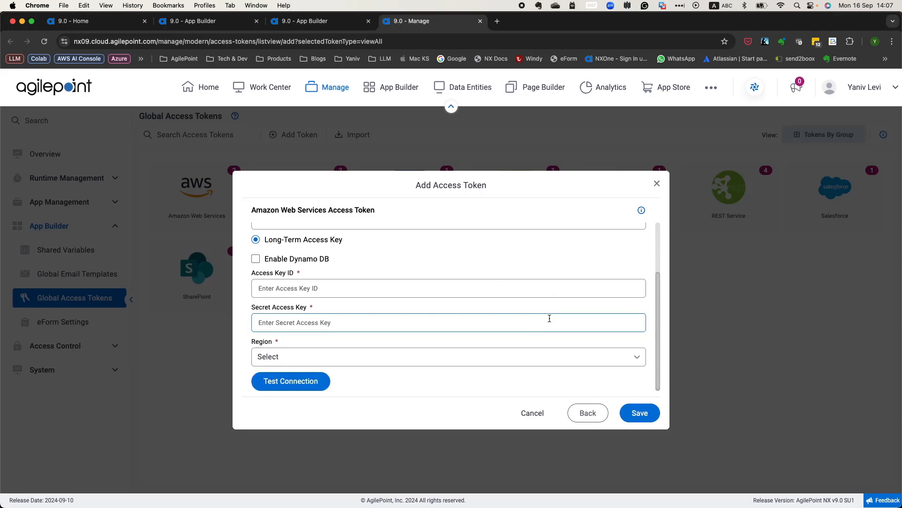
pyautogui.scroll(4, 549, 318)
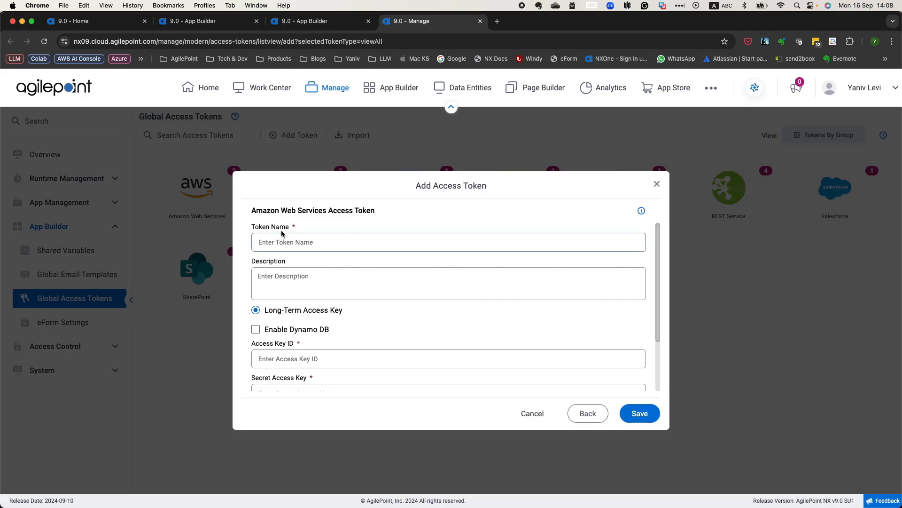
pyautogui.moveTo(250, 226); pyautogui.dragTo(301, 228)
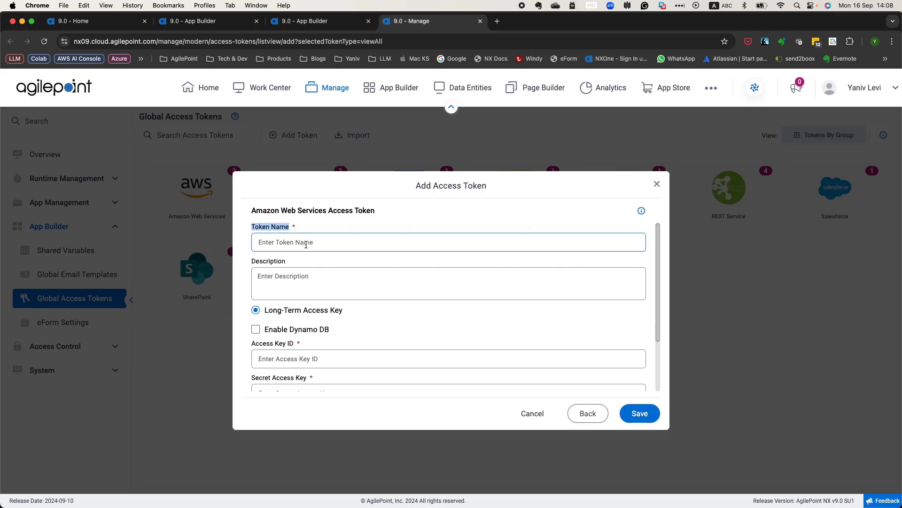
pyautogui.click(290, 276)
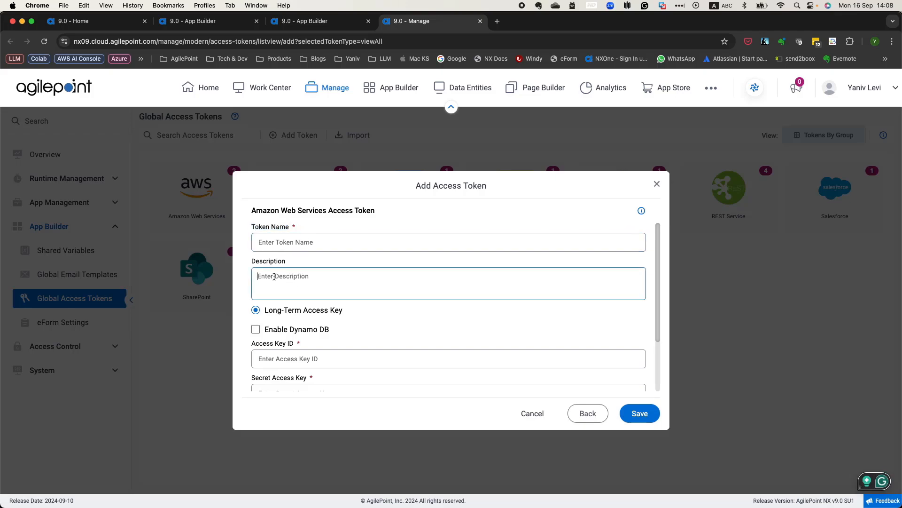
pyautogui.scroll(-2, 274, 277)
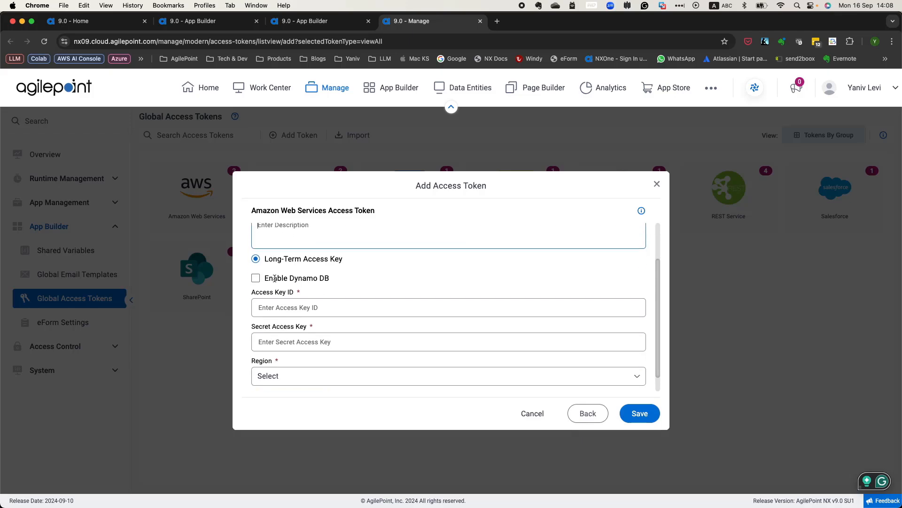
pyautogui.scroll(-1, 275, 278)
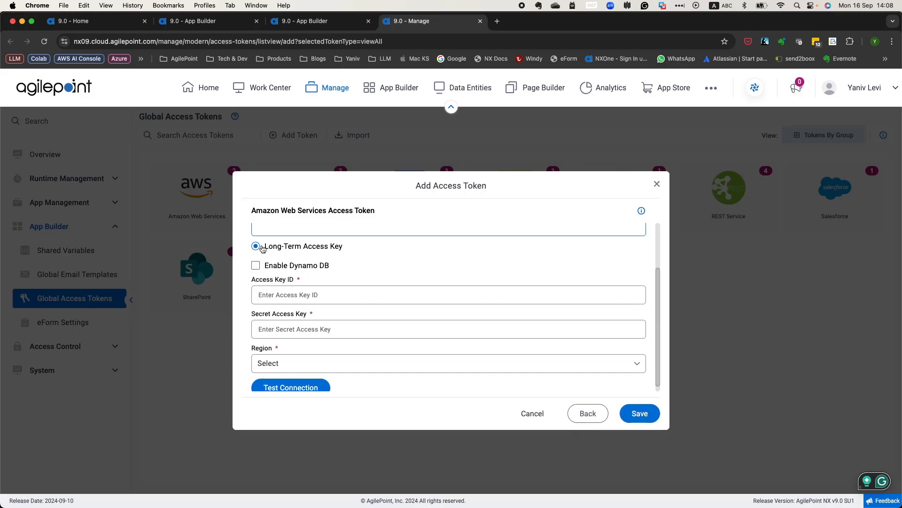
pyautogui.click(257, 280)
pyautogui.moveTo(258, 280); pyautogui.dragTo(300, 280)
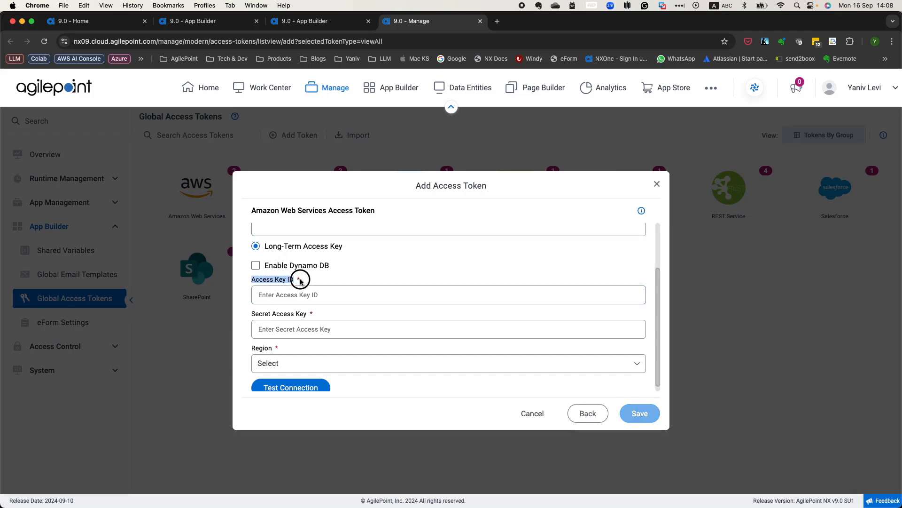
pyautogui.moveTo(253, 314); pyautogui.dragTo(308, 319)
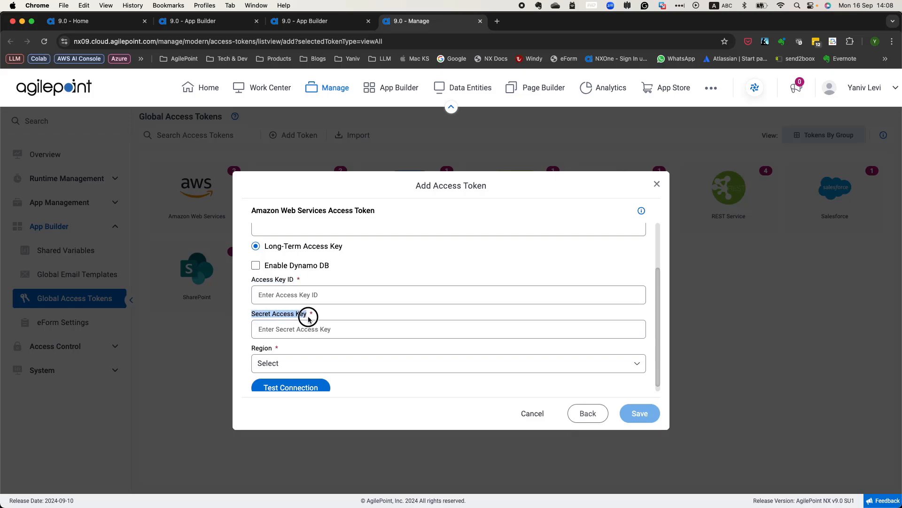
pyautogui.click(283, 280)
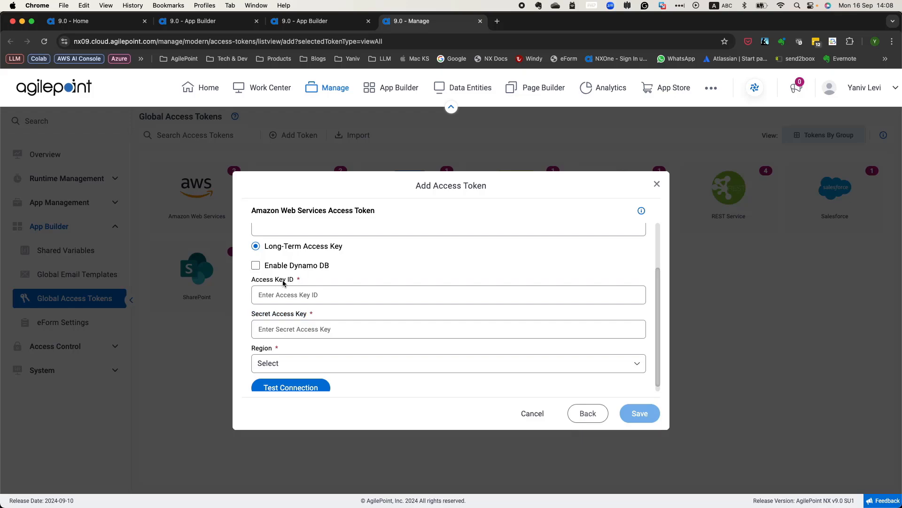
# Step: Review the Region setting and the rest of the Amazon Web Services token form, and close it without saving
pyautogui.click(272, 363)
pyautogui.click(272, 363)
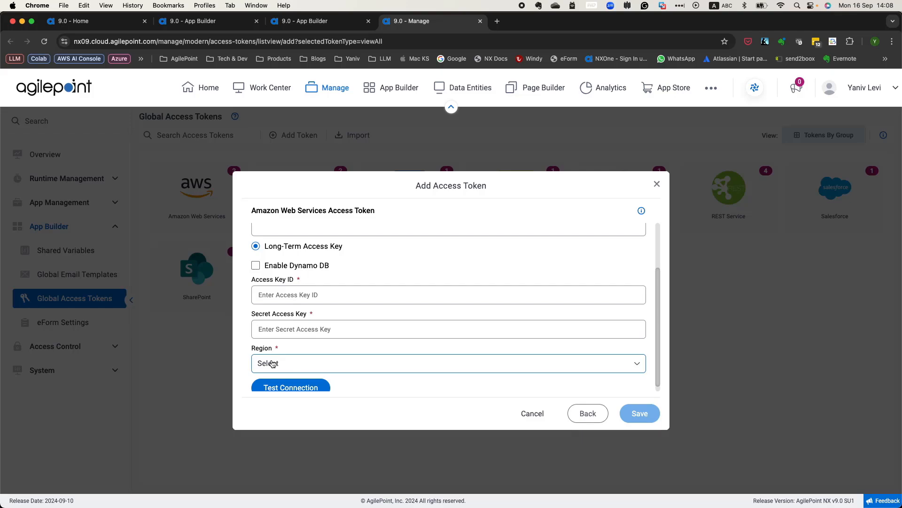
pyautogui.scroll(3, 327, 285)
pyautogui.scroll(-3, 326, 285)
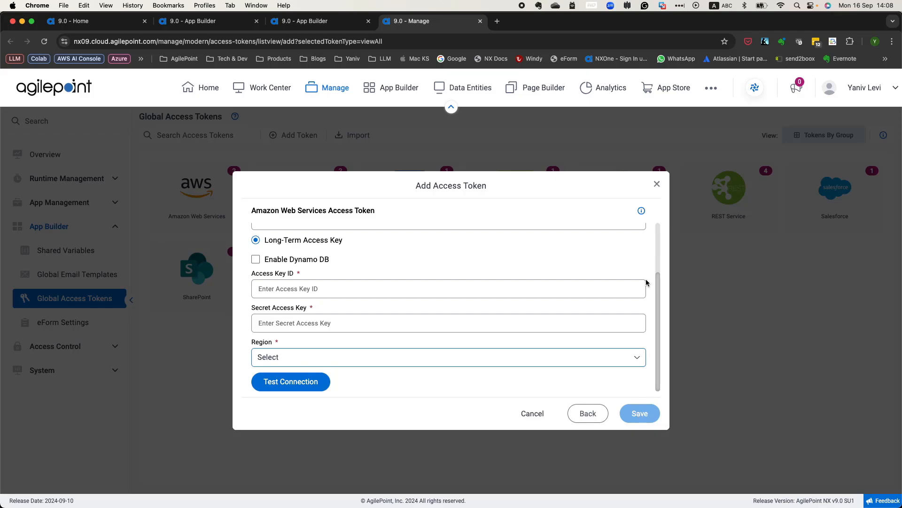
pyautogui.click(657, 184)
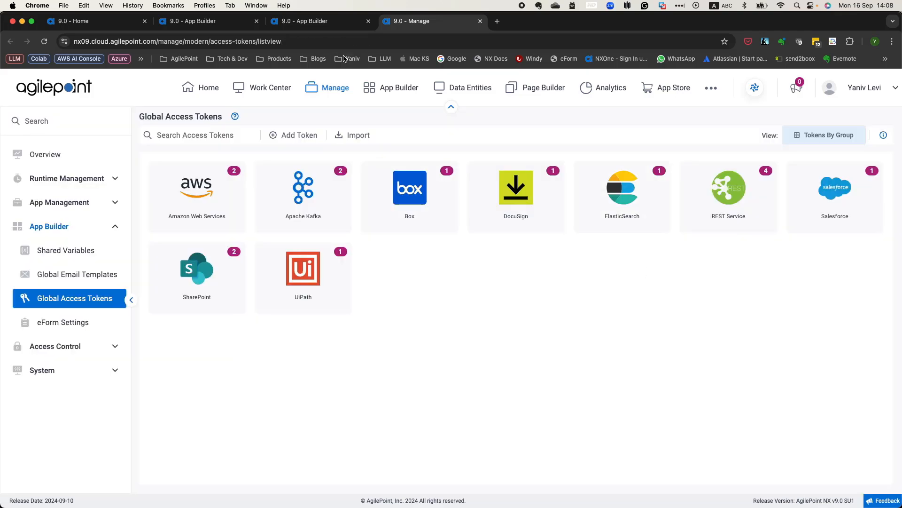
# Step: Return to the Adapt Flow configuration in App Builder and select the canvas SalesOrderDemo shipping prediction endpoint
pyautogui.click(315, 20)
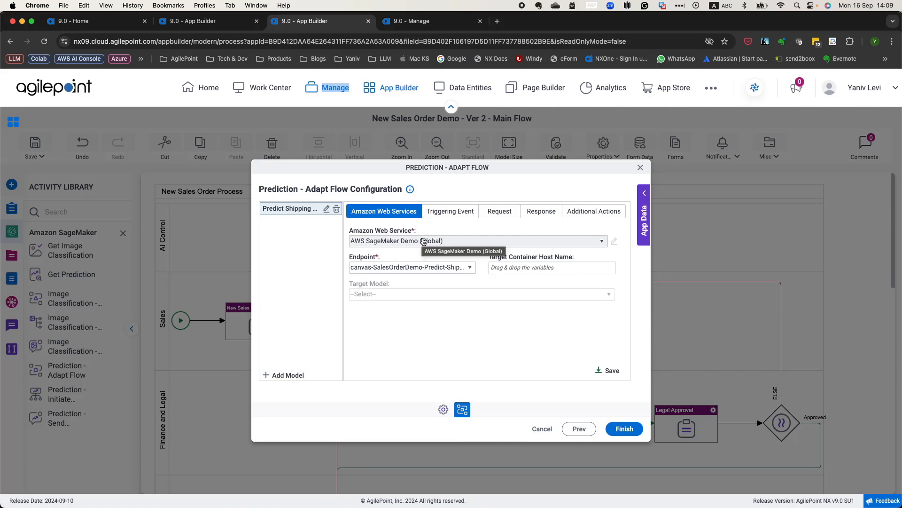
pyautogui.click(468, 268)
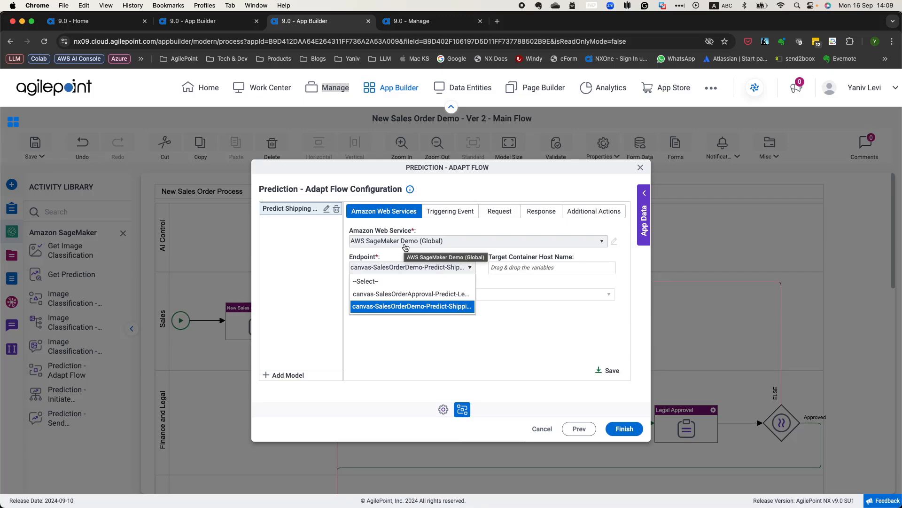
pyautogui.click(410, 308)
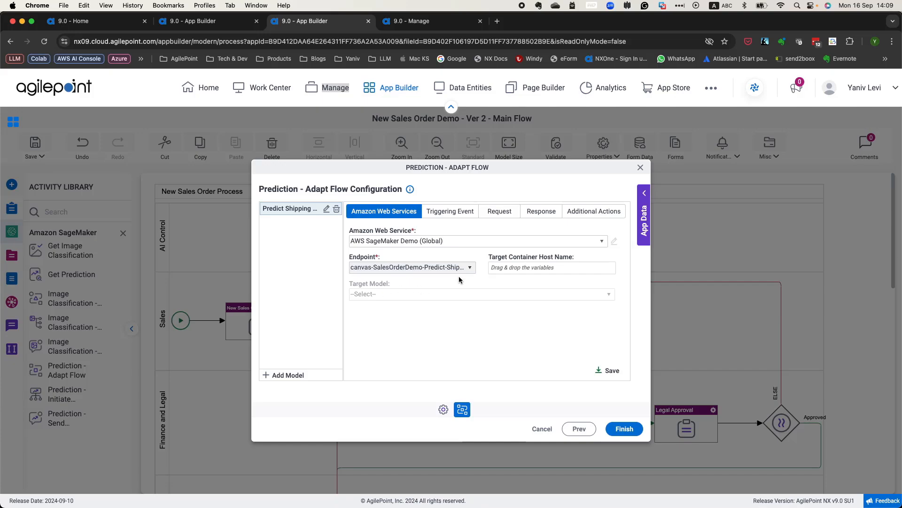
pyautogui.click(532, 267)
# Step: Set the prediction's triggering event to the Wait For Shipment activity with the EnterActivityInstance event
pyautogui.click(451, 213)
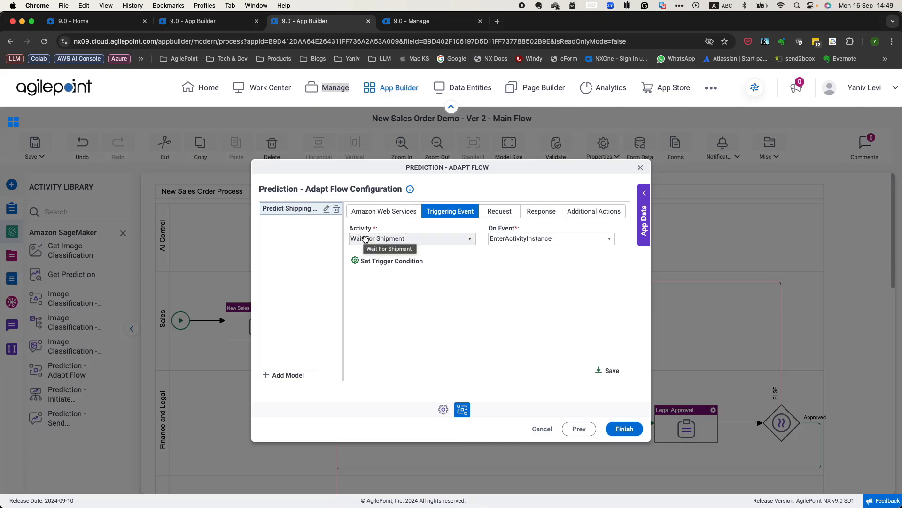
pyautogui.click(390, 240)
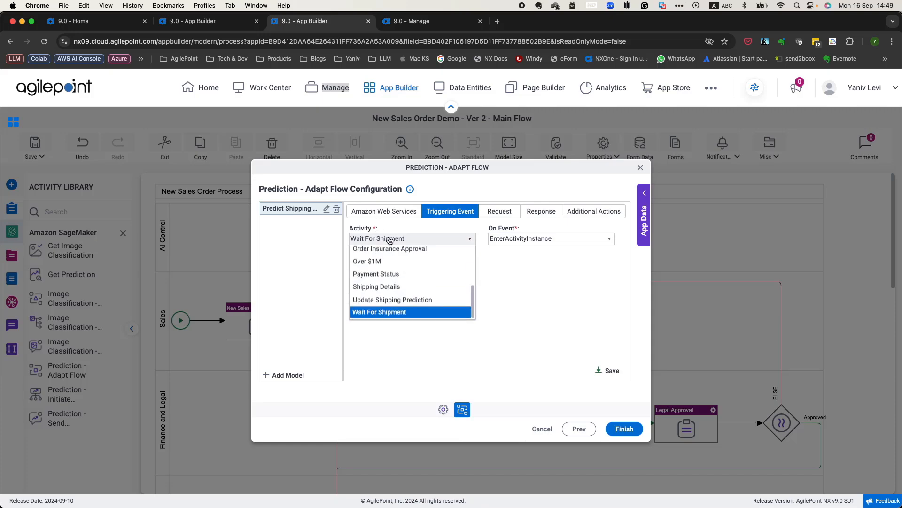
pyautogui.scroll(2, 388, 272)
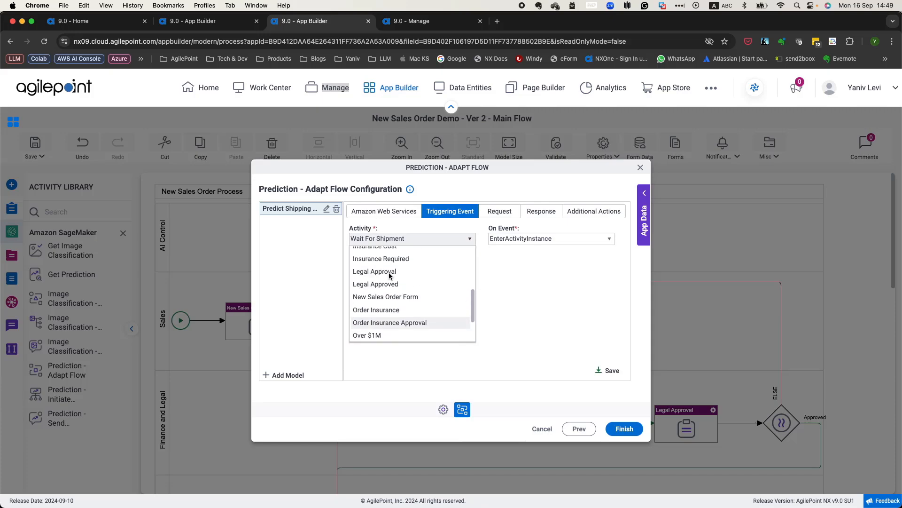
pyautogui.scroll(5, 389, 276)
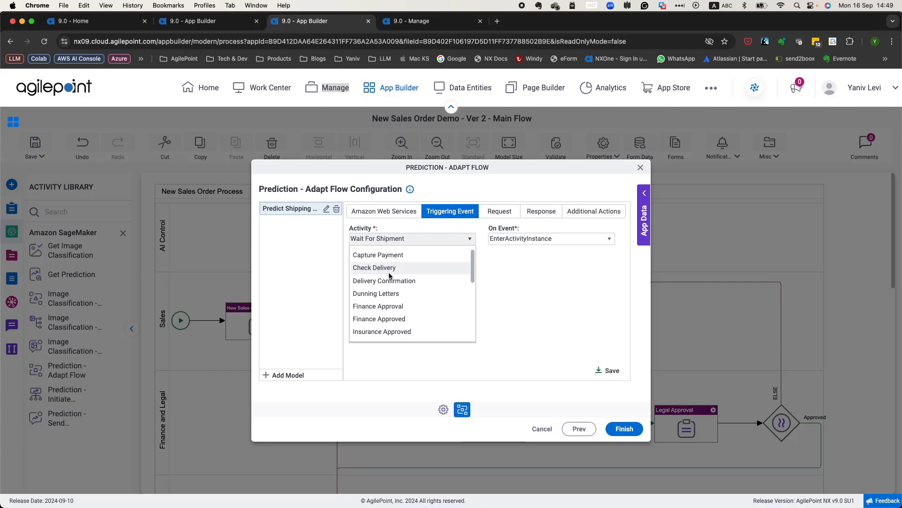
pyautogui.scroll(1, 389, 276)
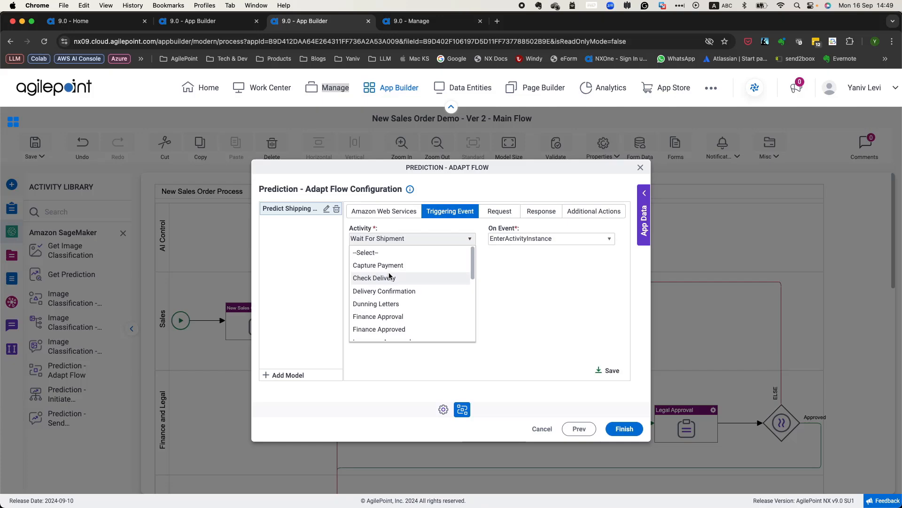
pyautogui.scroll(-5, 389, 276)
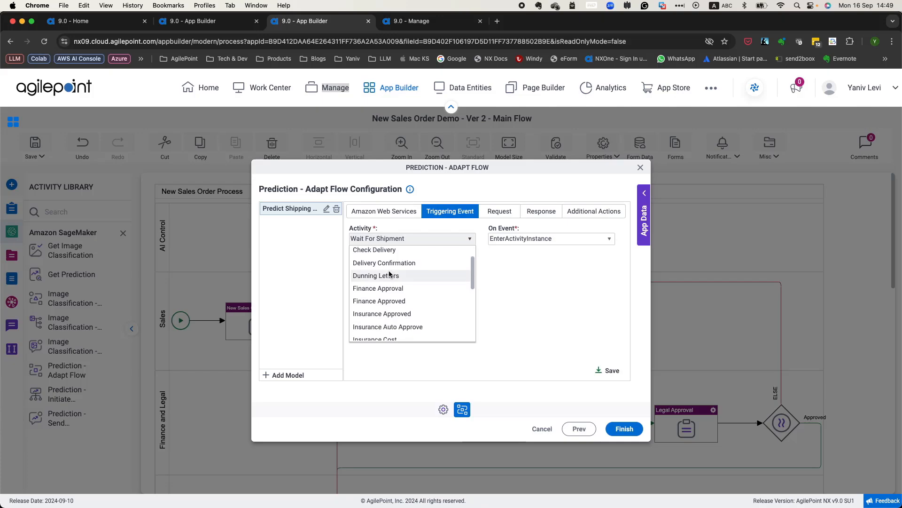
pyautogui.scroll(-3, 389, 274)
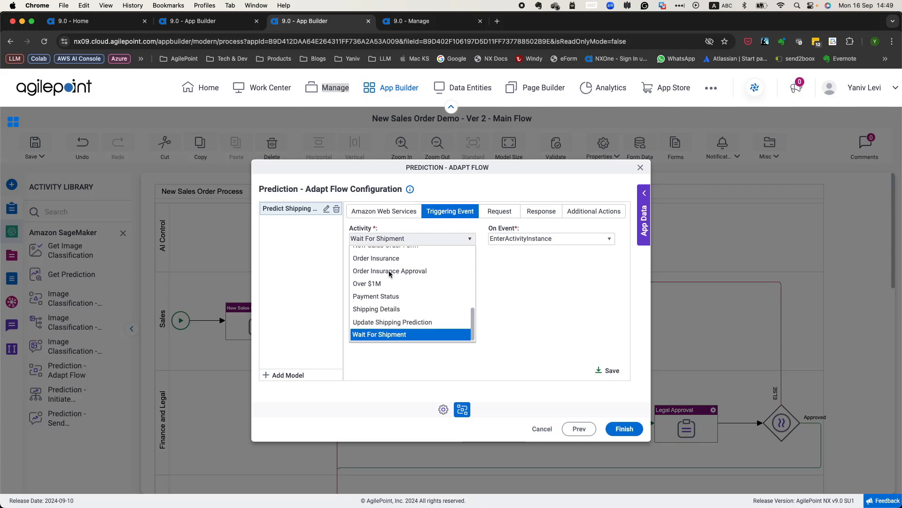
pyautogui.click(407, 332)
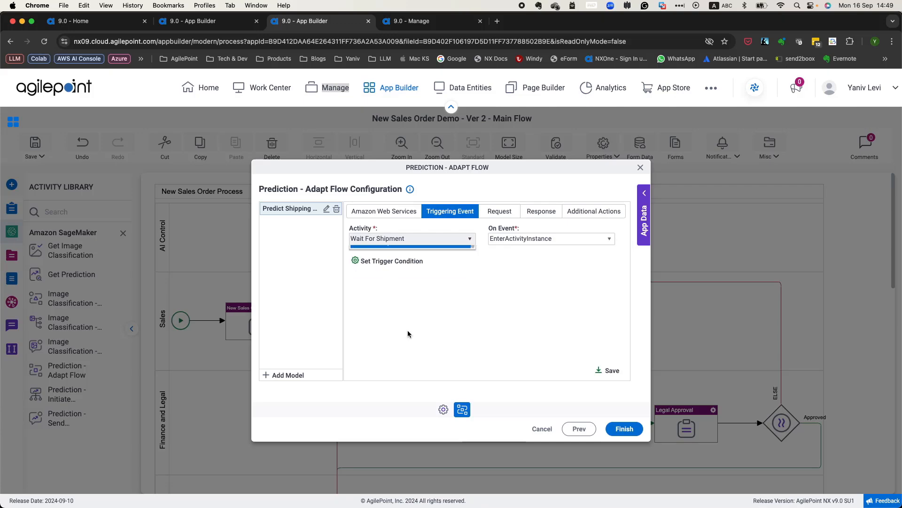
pyautogui.click(507, 241)
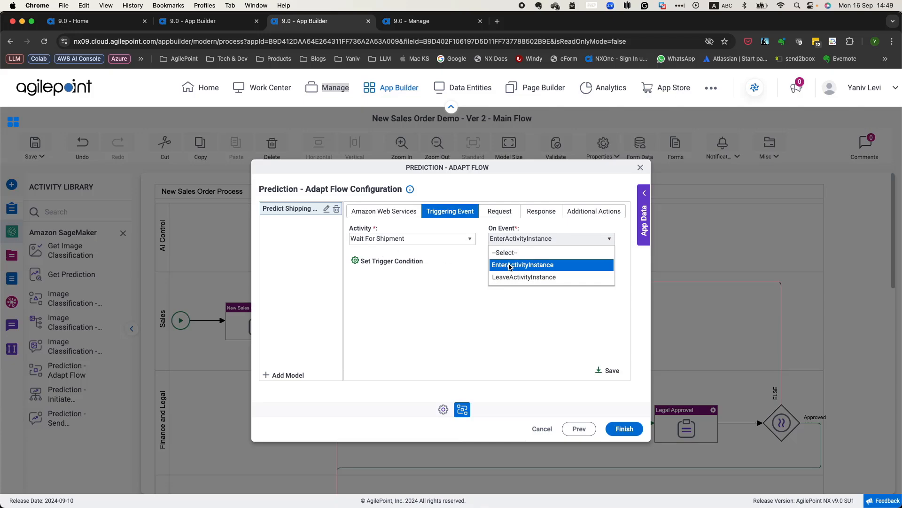
pyautogui.click(534, 264)
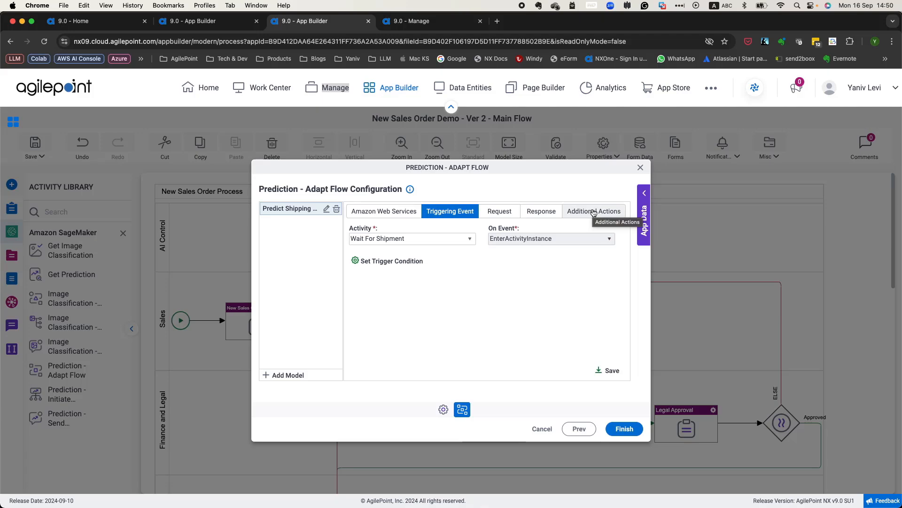
pyautogui.click(462, 254)
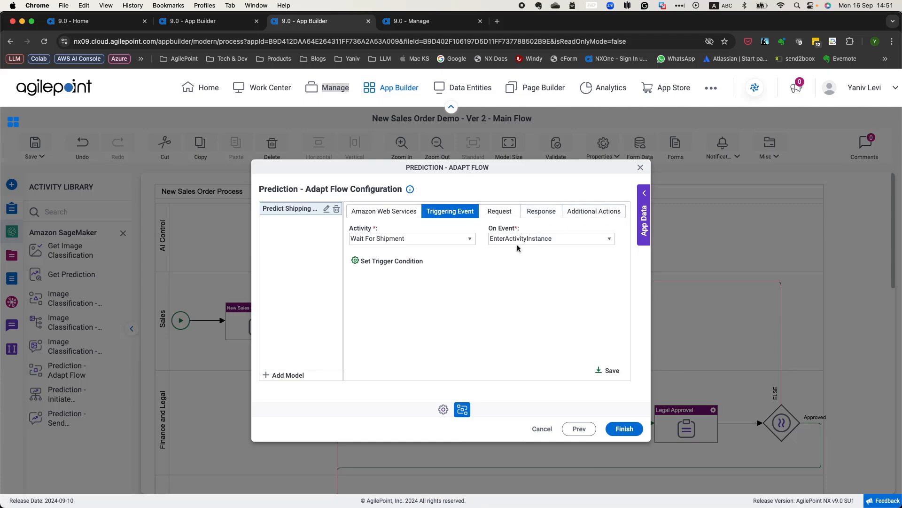
# Step: Examine the trigger condition rules, including the product name criteria of the "High-Demand or Regulated items" rule
pyautogui.click(413, 262)
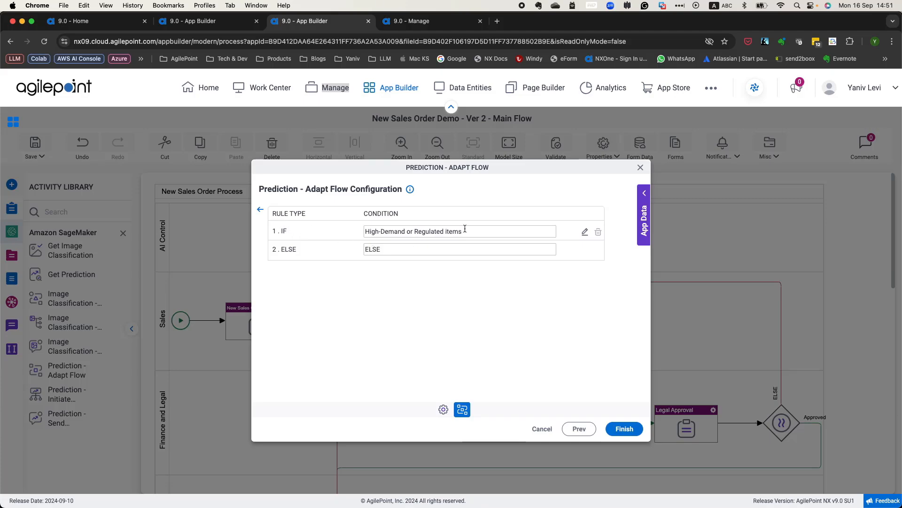
pyautogui.click(585, 233)
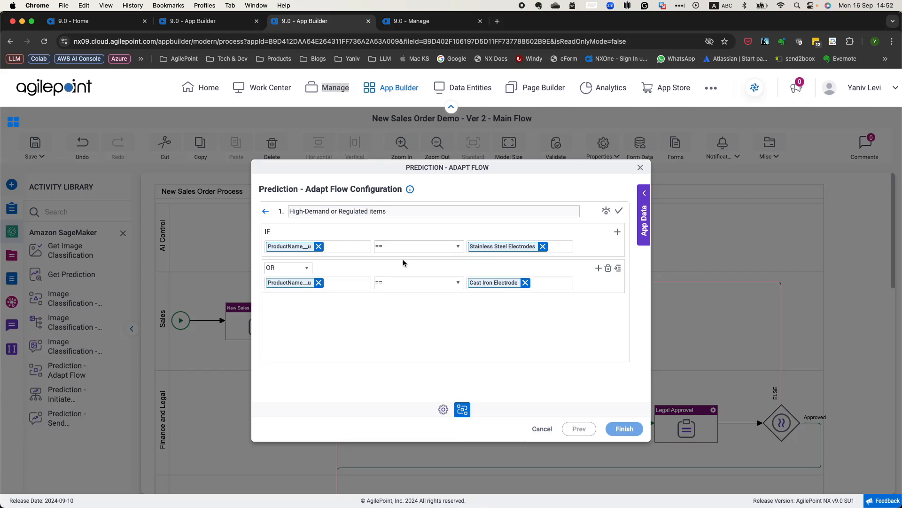
pyautogui.click(266, 211)
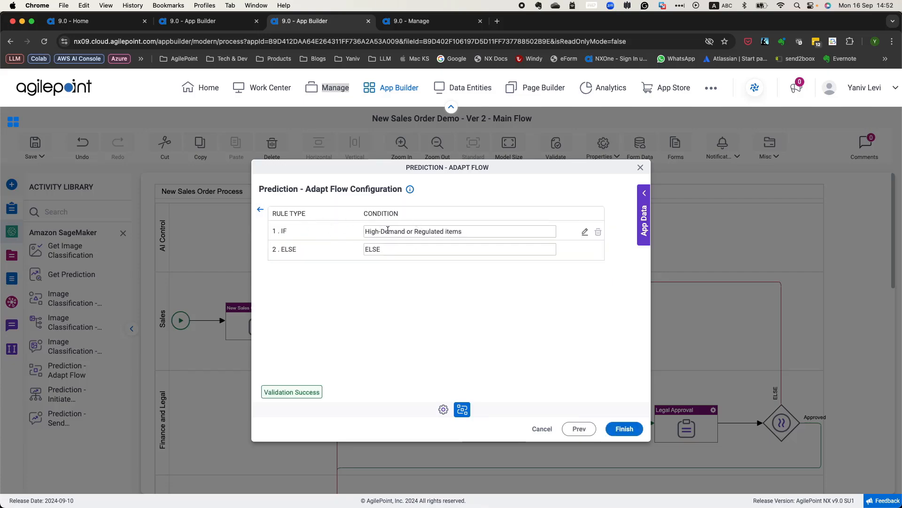
pyautogui.click(261, 209)
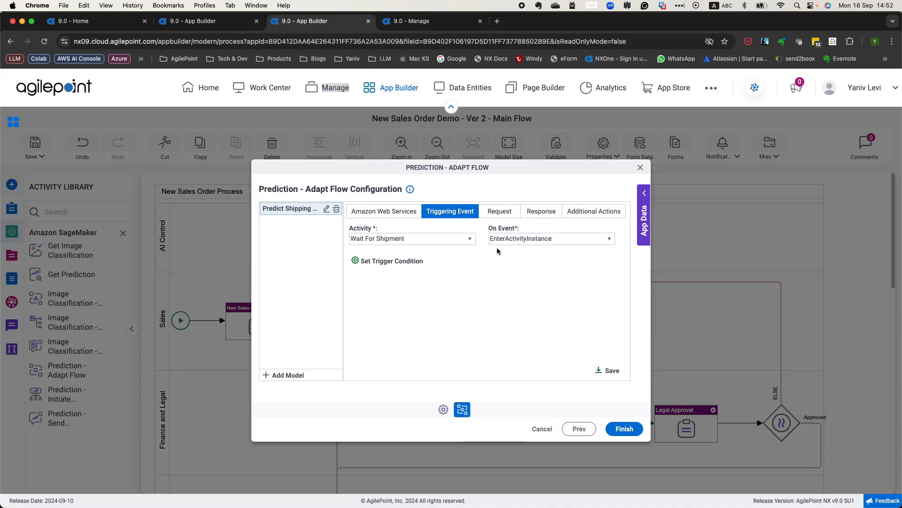
pyautogui.click(423, 263)
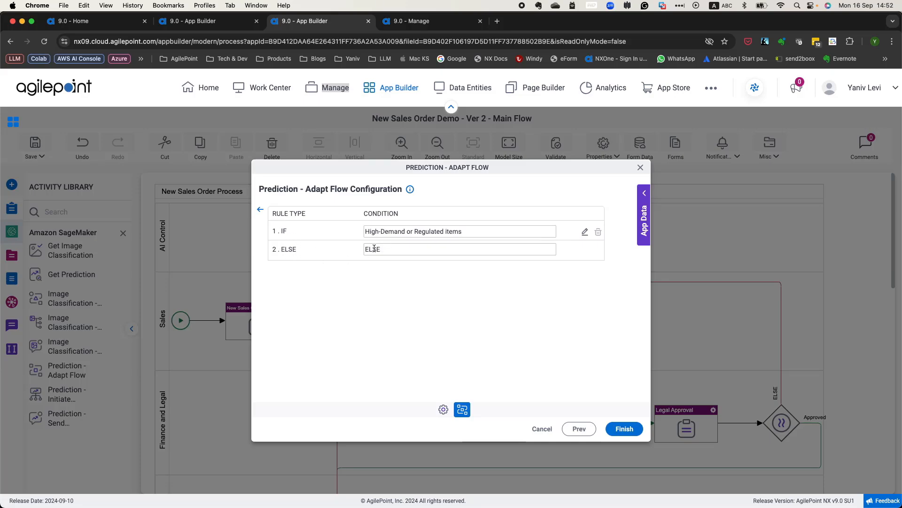
pyautogui.click(260, 210)
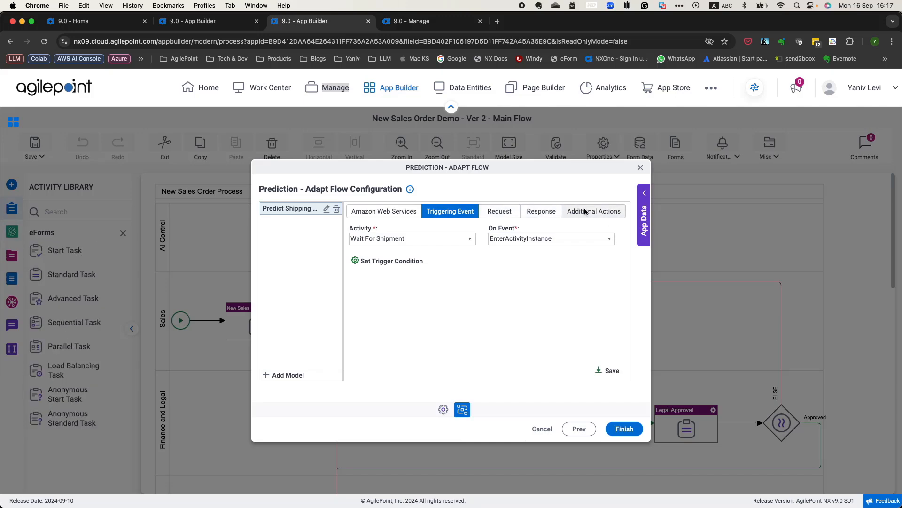
# Step: Review the request's content type options, the CSV column mapping to the grid and the available app data groups
pyautogui.click(501, 213)
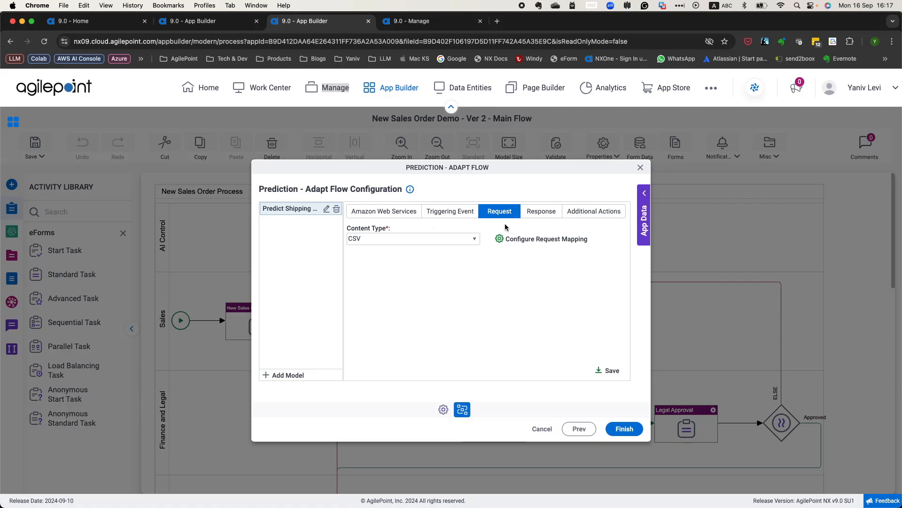
pyautogui.click(369, 241)
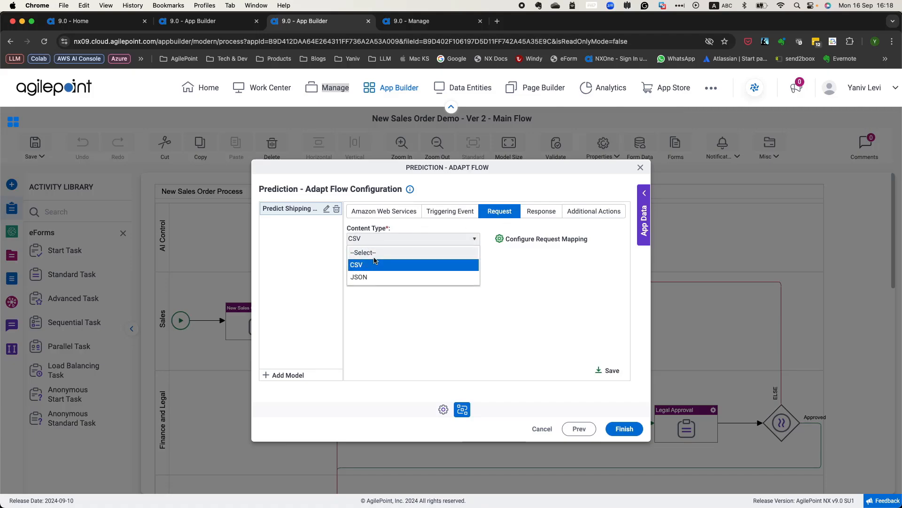
pyautogui.click(524, 247)
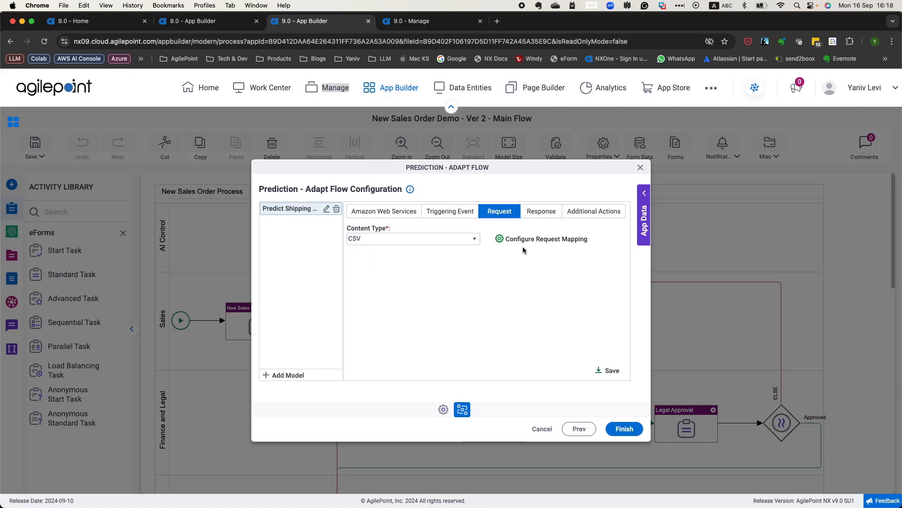
pyautogui.click(520, 243)
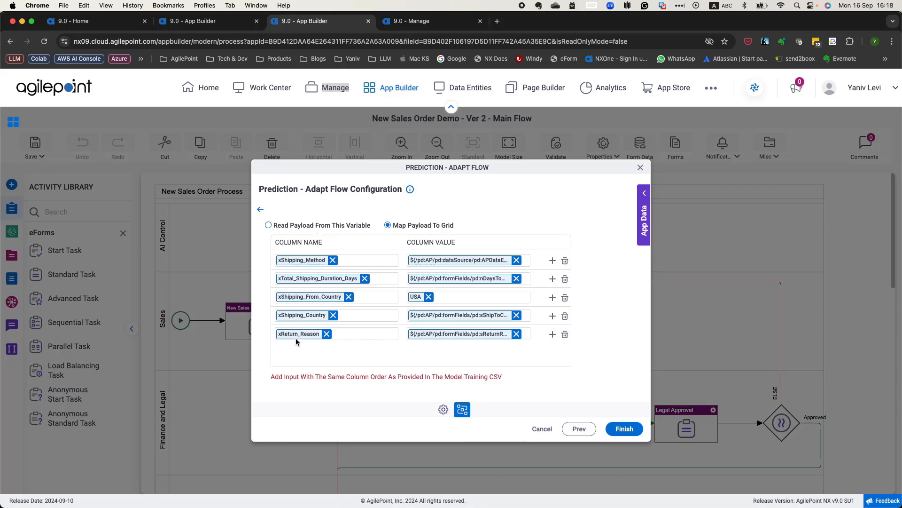
pyautogui.click(644, 202)
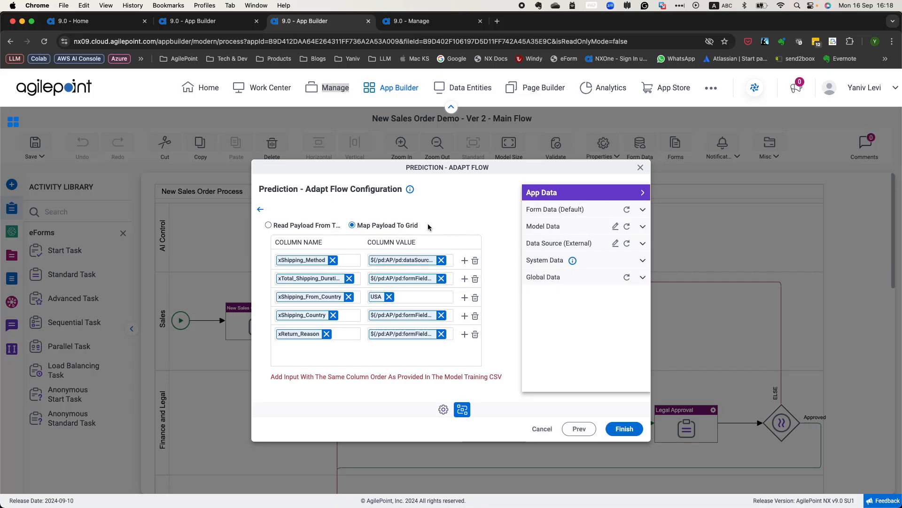
pyautogui.click(261, 211)
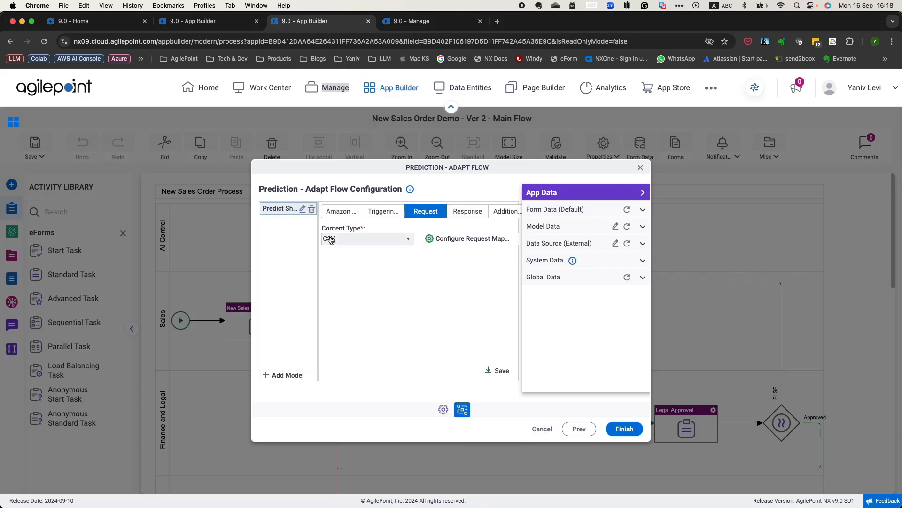
pyautogui.click(643, 192)
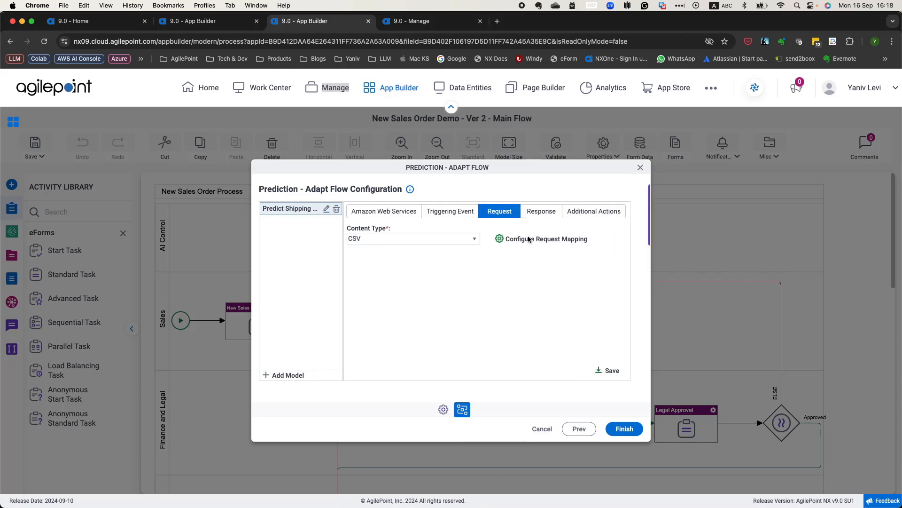
# Step: Set the request content type to JSON and insert the sPredictShipping_Label process field as the variable to read the payload from
pyautogui.click(432, 240)
pyautogui.click(410, 276)
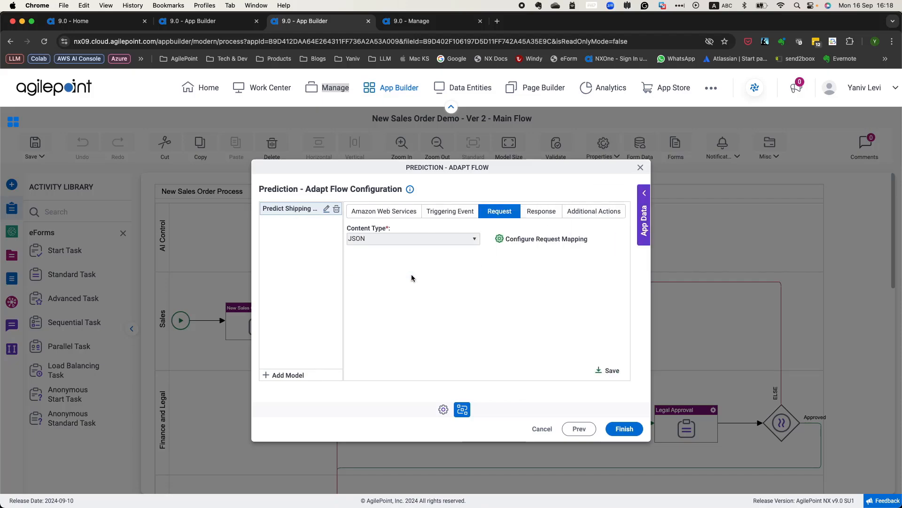
pyautogui.click(501, 239)
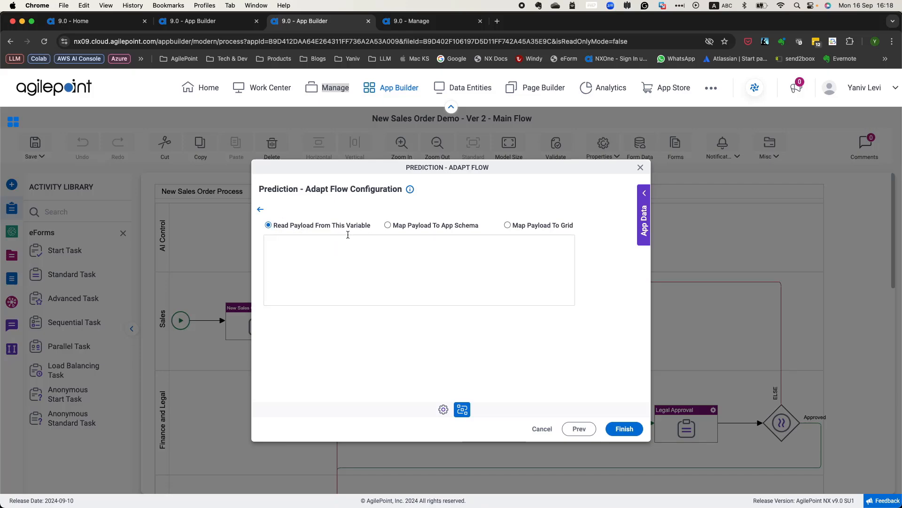
pyautogui.click(644, 202)
pyautogui.click(559, 228)
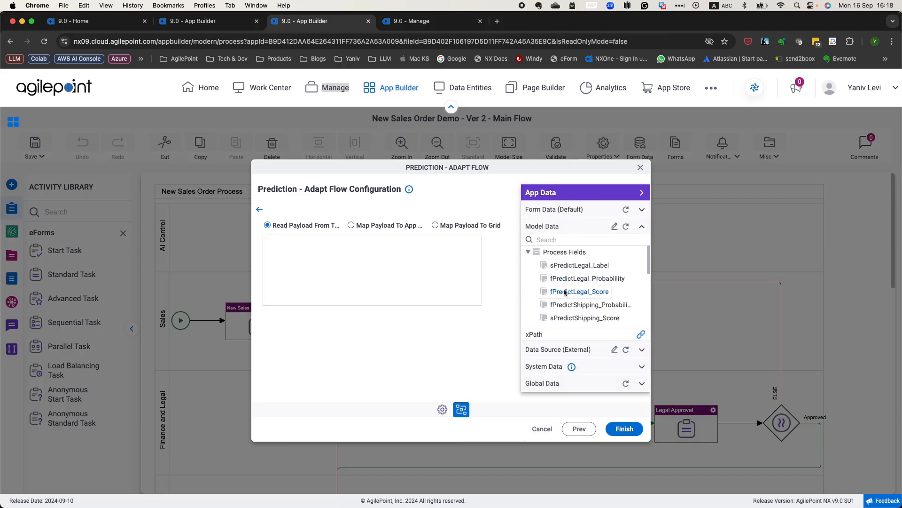
pyautogui.scroll(-3, 563, 297)
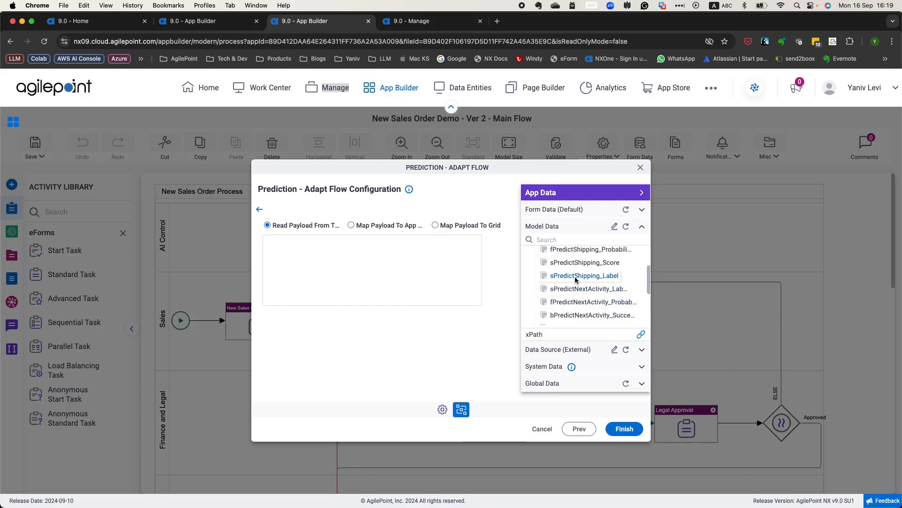
pyautogui.moveTo(578, 277); pyautogui.dragTo(356, 258)
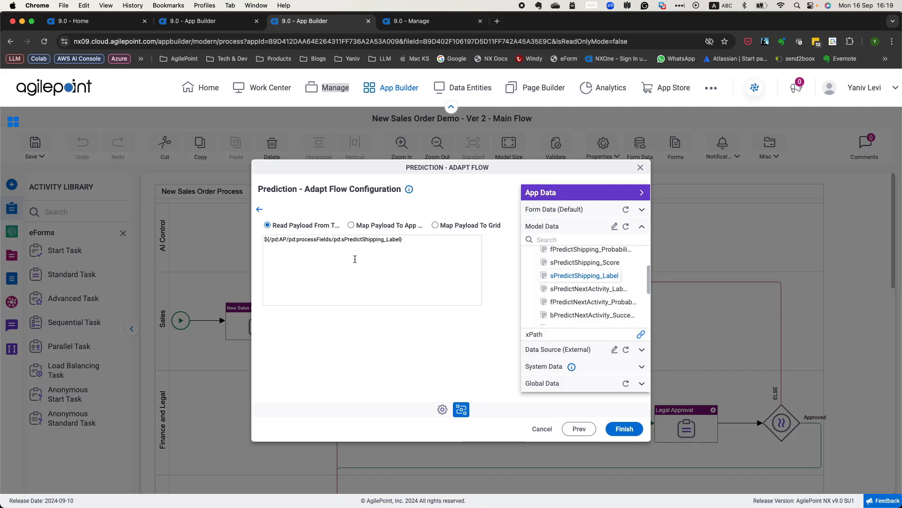
# Step: Switch to TextEdit and examine the JSON input sample with filled-in shipping values, then return to the prediction configuration
pyautogui.moveTo(636, 502)
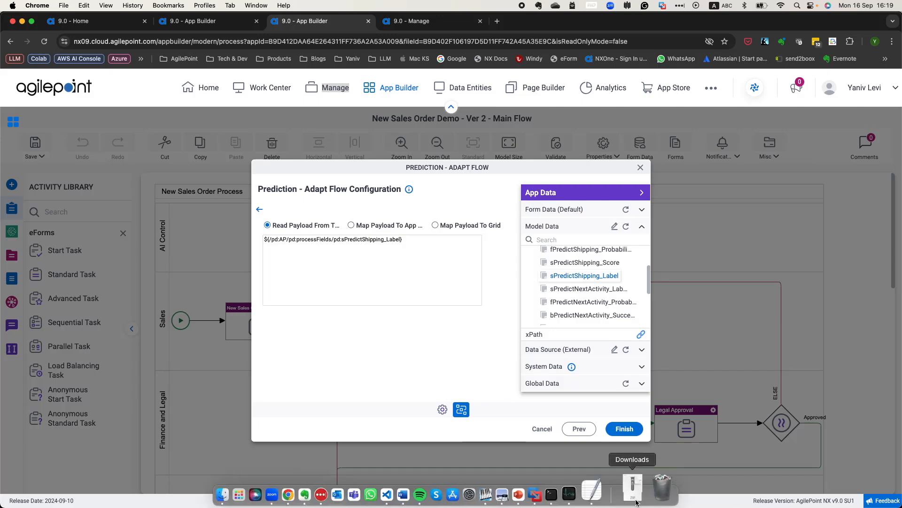
pyautogui.click(592, 490)
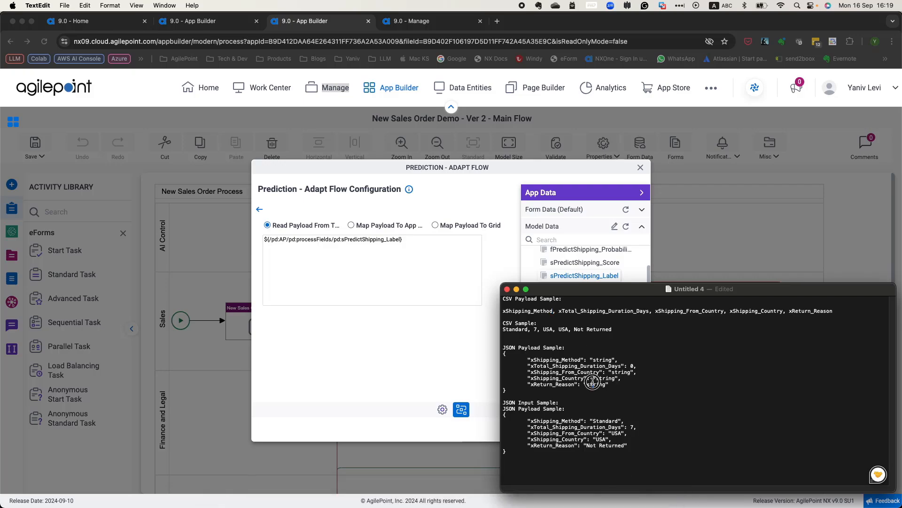
pyautogui.moveTo(503, 414); pyautogui.dragTo(579, 451)
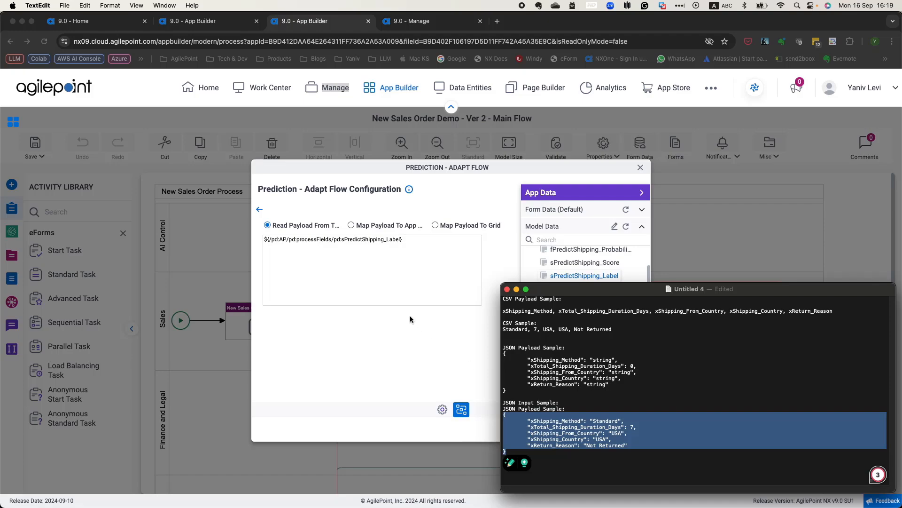
pyautogui.click(402, 283)
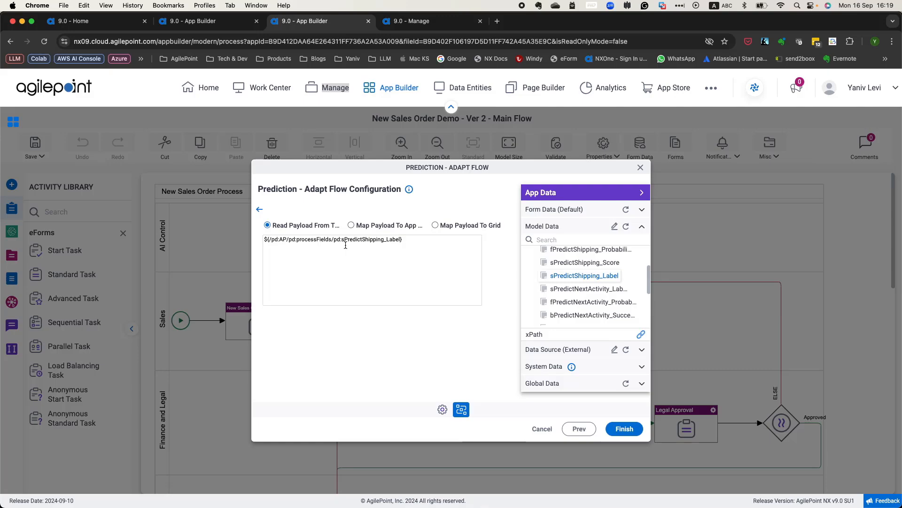
# Step: Switch the JSON request to mapping the payload to the app schema and copy in the JSON payload sample from the TextEdit notes
pyautogui.click(364, 230)
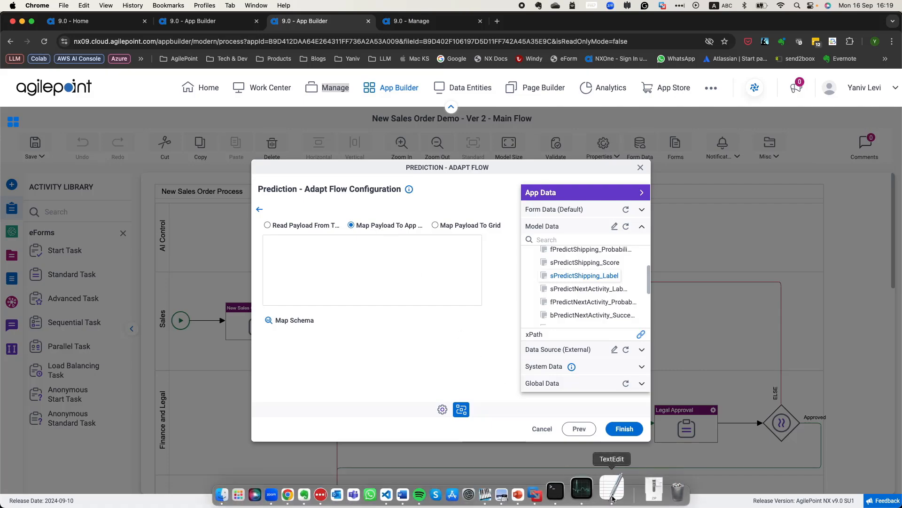
pyautogui.click(612, 489)
pyautogui.click(572, 366)
pyautogui.moveTo(508, 391); pyautogui.dragTo(492, 353)
pyautogui.press('super+c')
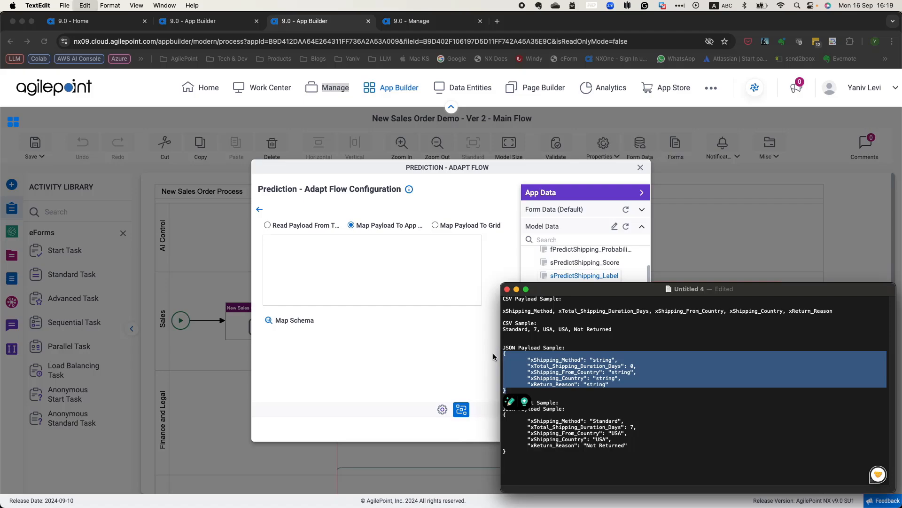
pyautogui.click(369, 284)
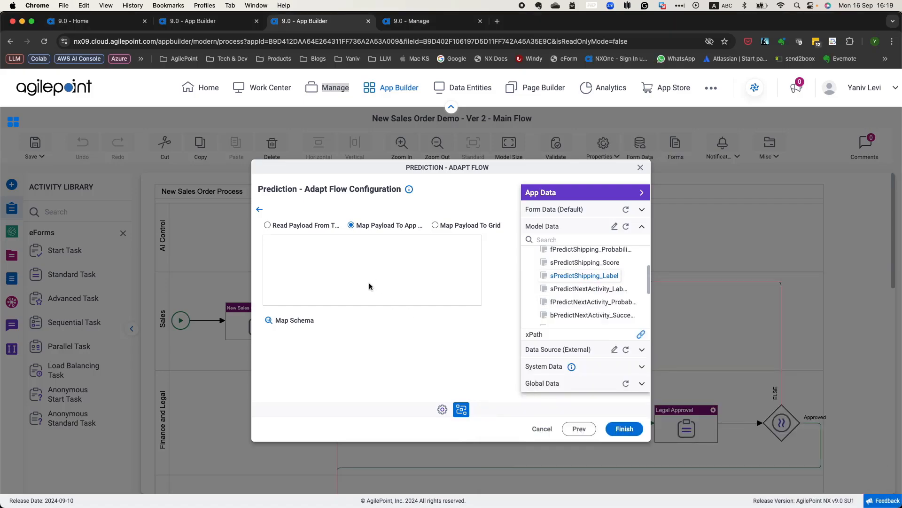
pyautogui.press('super+Tab')
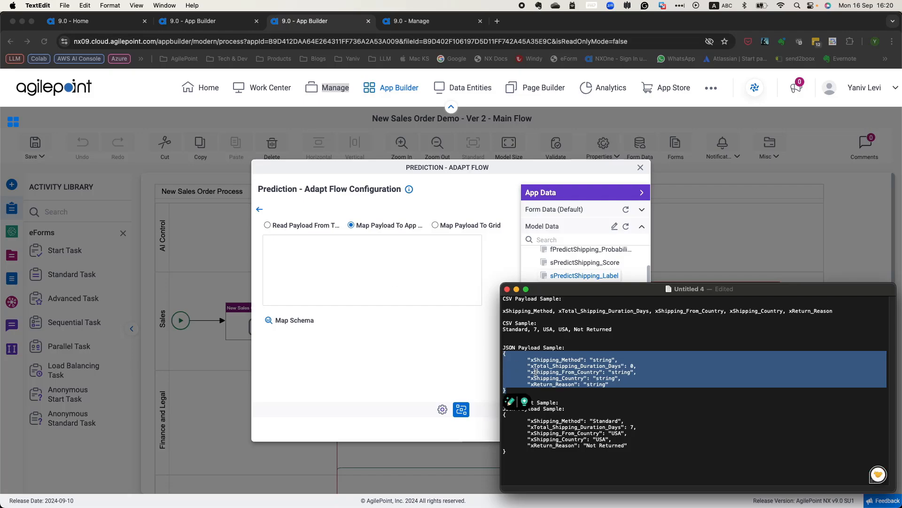
pyautogui.click(401, 285)
pyautogui.press('super+v')
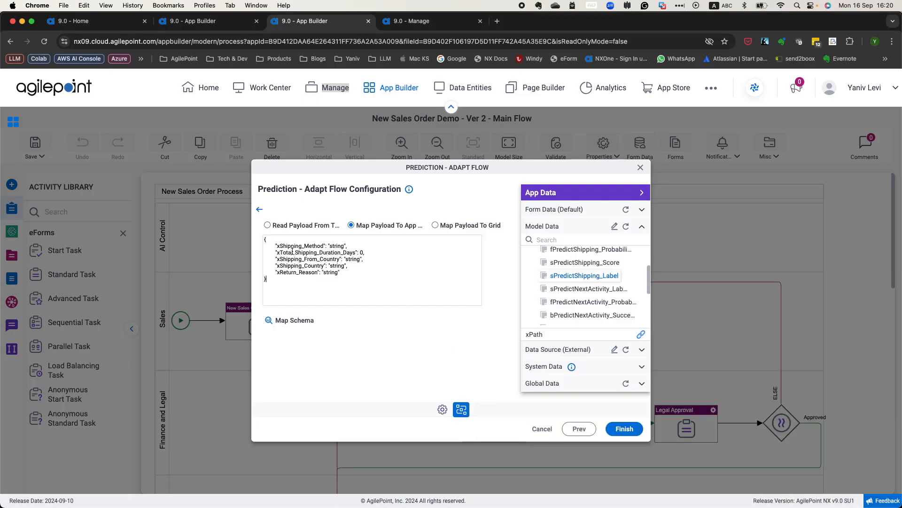
# Step: In the schema mapping, map ShippingMethod__u to xShipping_Method and ShippingAddress__u to xShipping_Country, and return to the payload settings
pyautogui.click(308, 320)
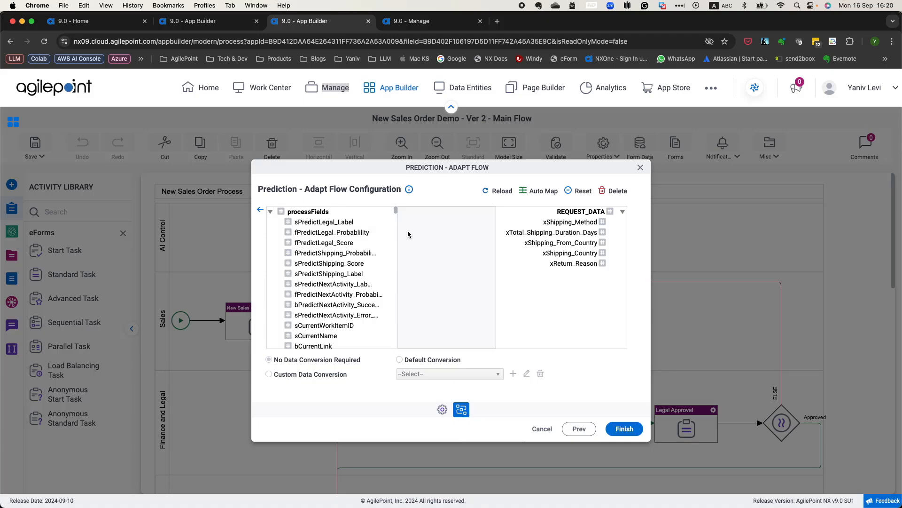
pyautogui.scroll(-2, 332, 277)
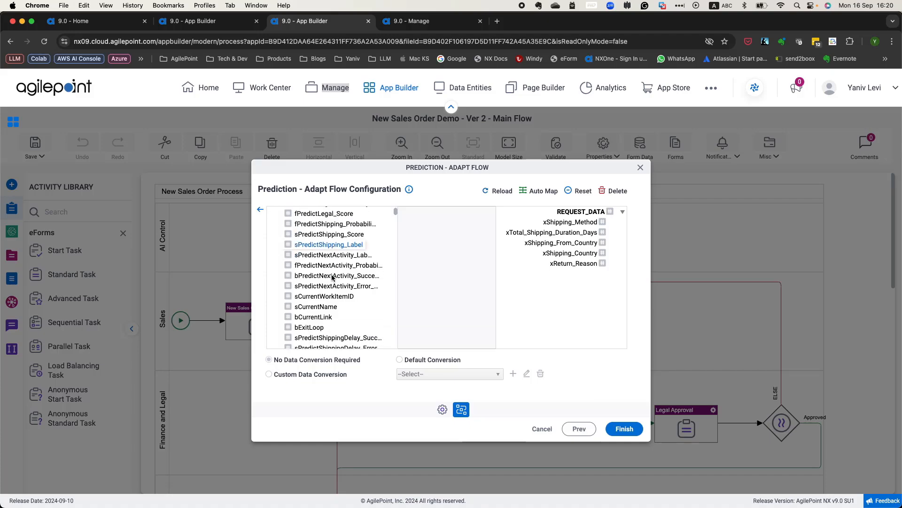
pyautogui.scroll(2, 329, 277)
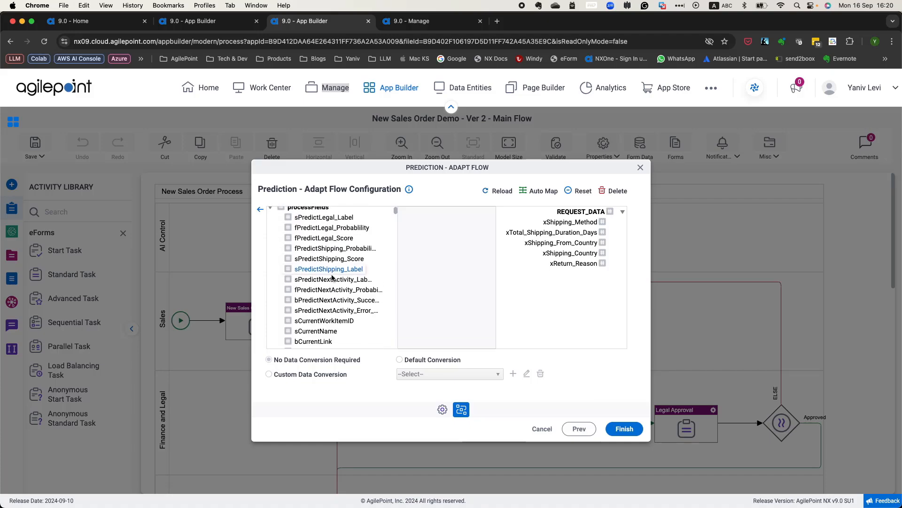
pyautogui.click(271, 208)
pyautogui.scroll(-1, 282, 248)
pyautogui.scroll(1, 283, 247)
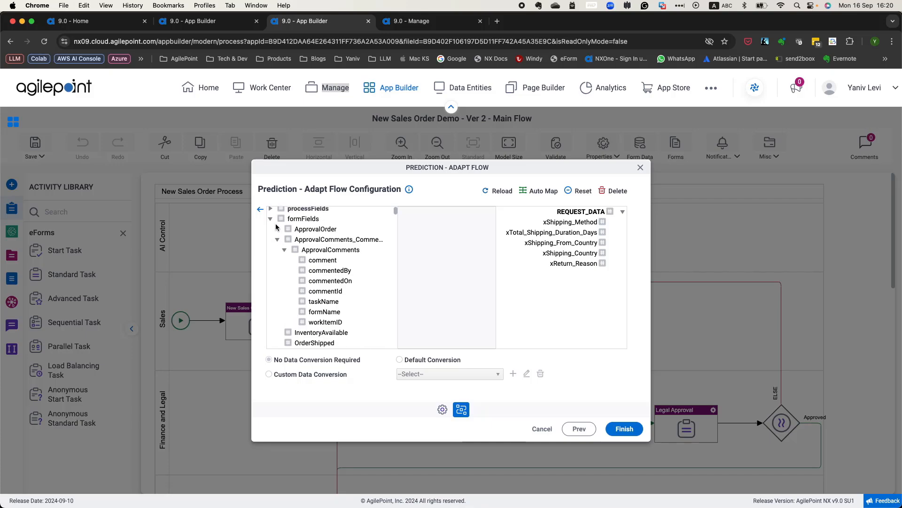
pyautogui.click(270, 221)
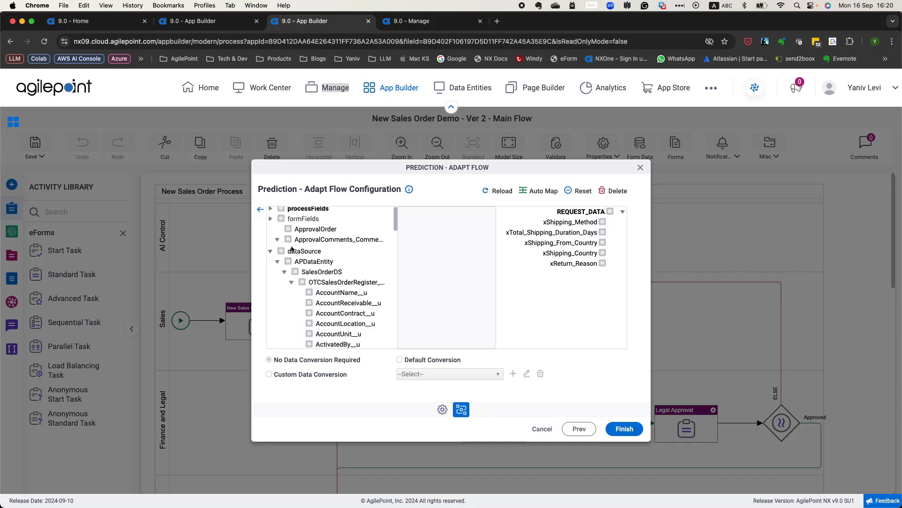
pyautogui.scroll(-5, 299, 264)
pyautogui.scroll(-10, 300, 264)
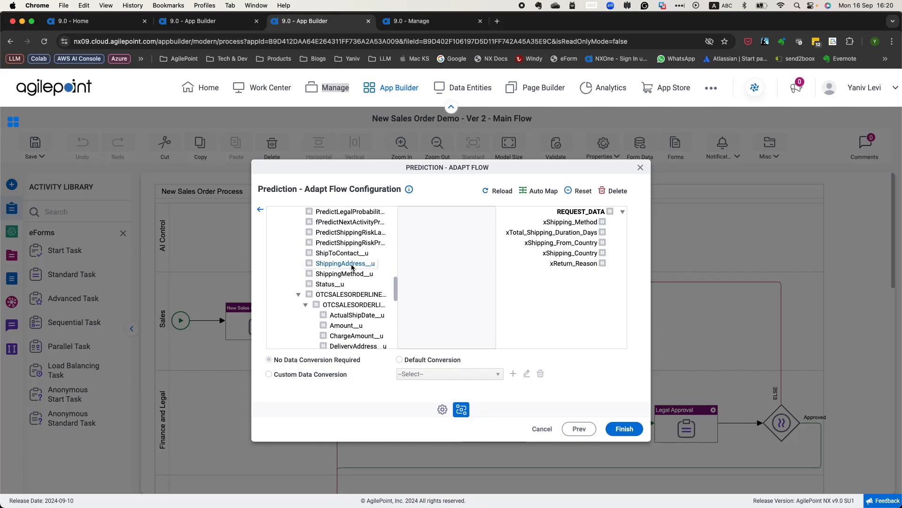
pyautogui.moveTo(348, 274); pyautogui.dragTo(564, 222)
pyautogui.moveTo(369, 264); pyautogui.dragTo(549, 252)
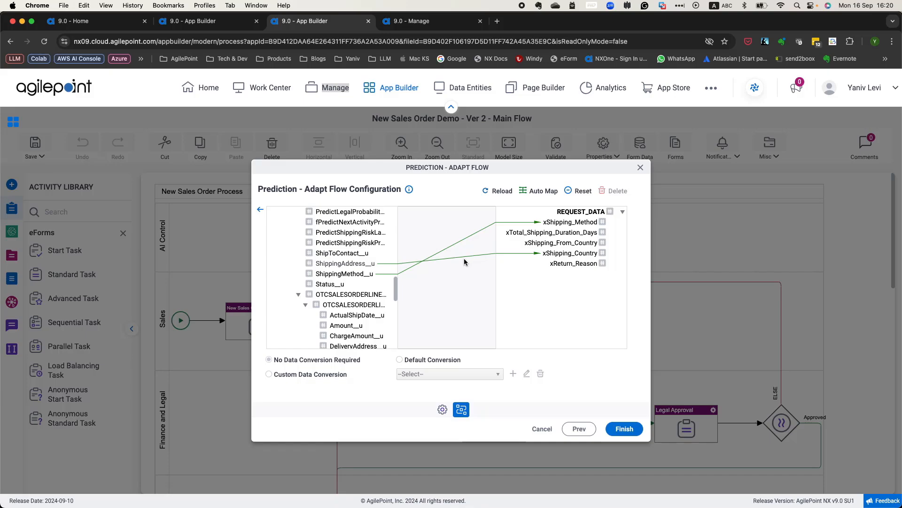
pyautogui.click(340, 223)
pyautogui.click(259, 209)
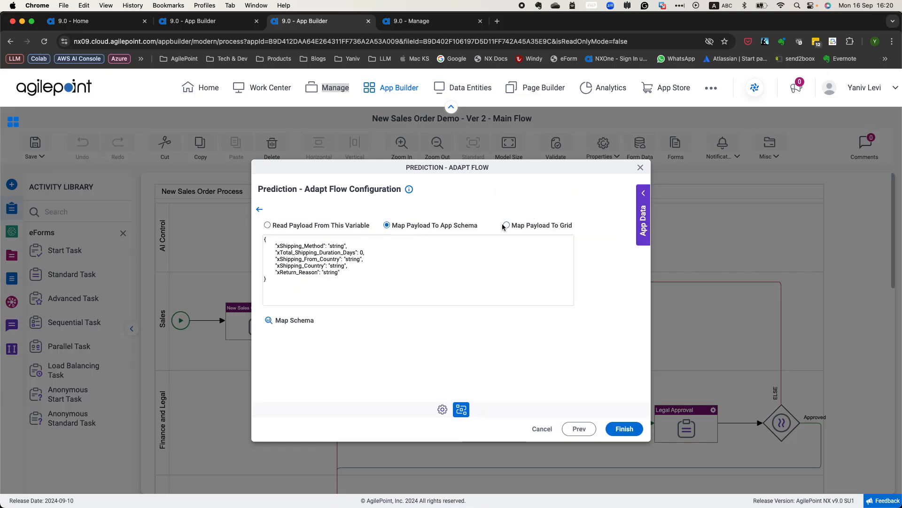
# Step: Set the request content type to CSV and insert the sPredictShipping_Label process field as the payload variable
pyautogui.click(260, 210)
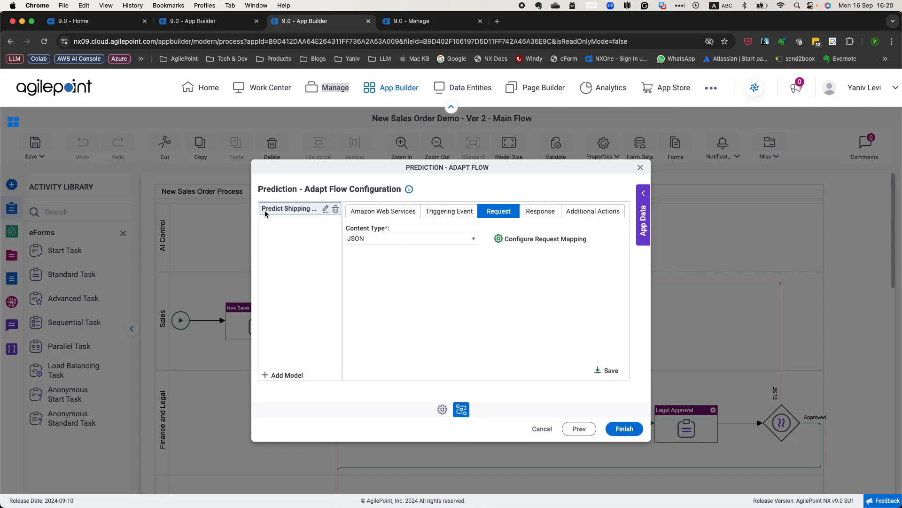
pyautogui.click(403, 239)
pyautogui.click(393, 267)
pyautogui.click(506, 241)
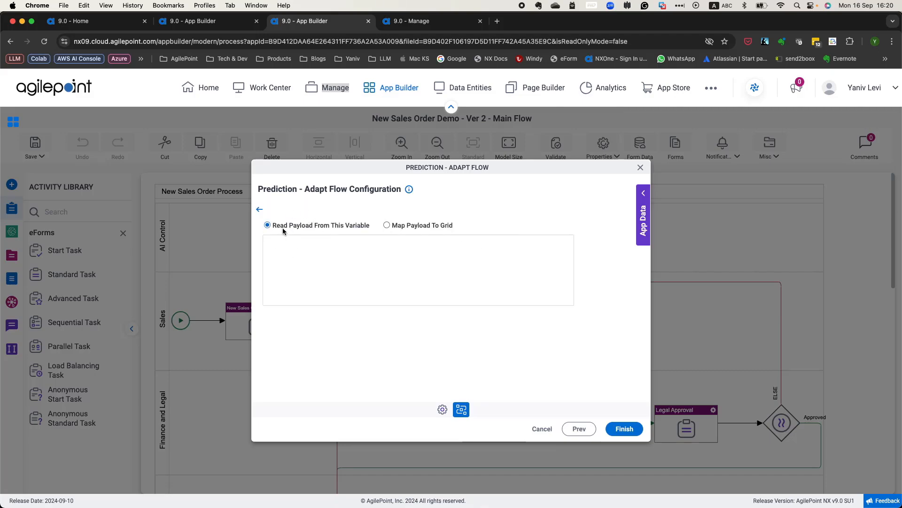
pyautogui.click(642, 204)
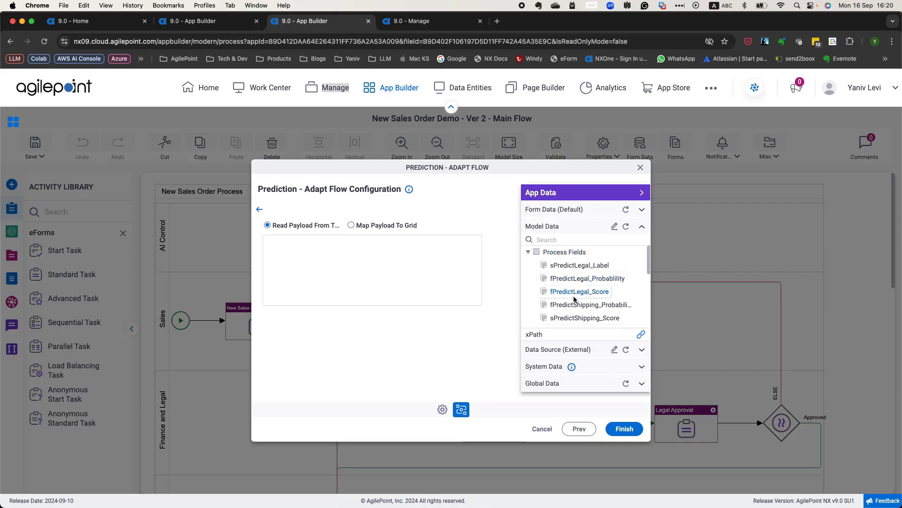
pyautogui.scroll(-3, 587, 287)
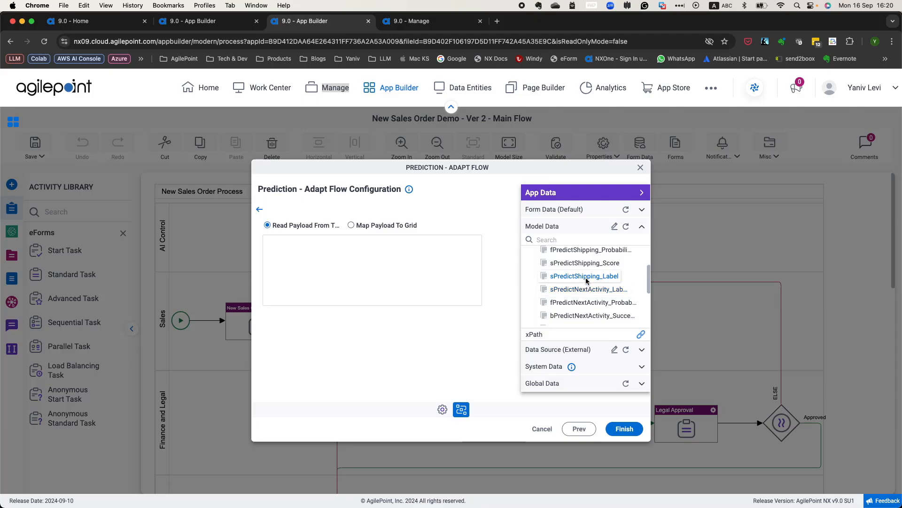
pyautogui.moveTo(587, 280); pyautogui.dragTo(388, 258)
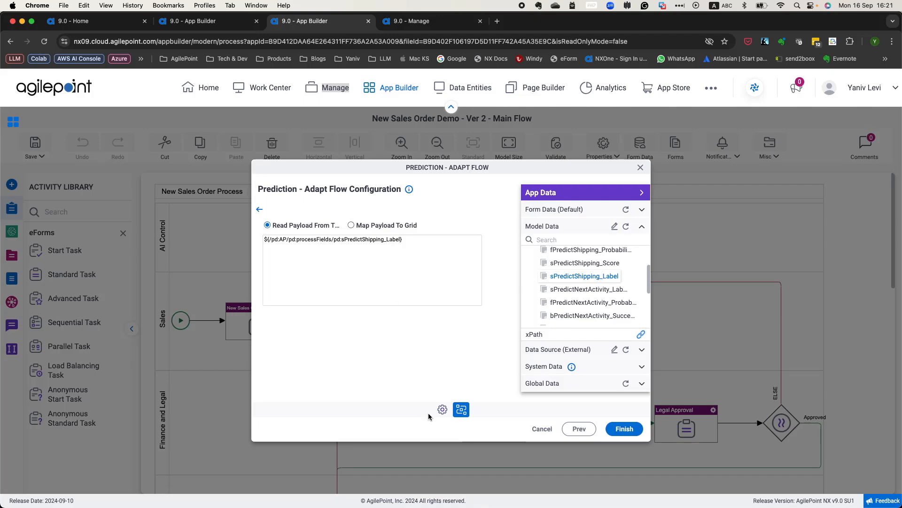
# Step: Examine the CSV sample row in the TextEdit notes and return to the request mapping
pyautogui.press('super+Tab')
pyautogui.click(589, 347)
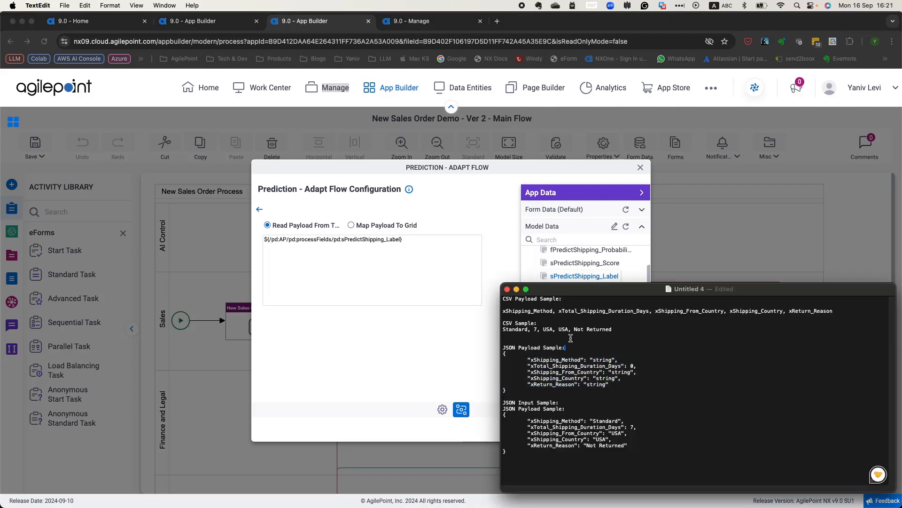
pyautogui.moveTo(503, 329); pyautogui.dragTo(619, 329)
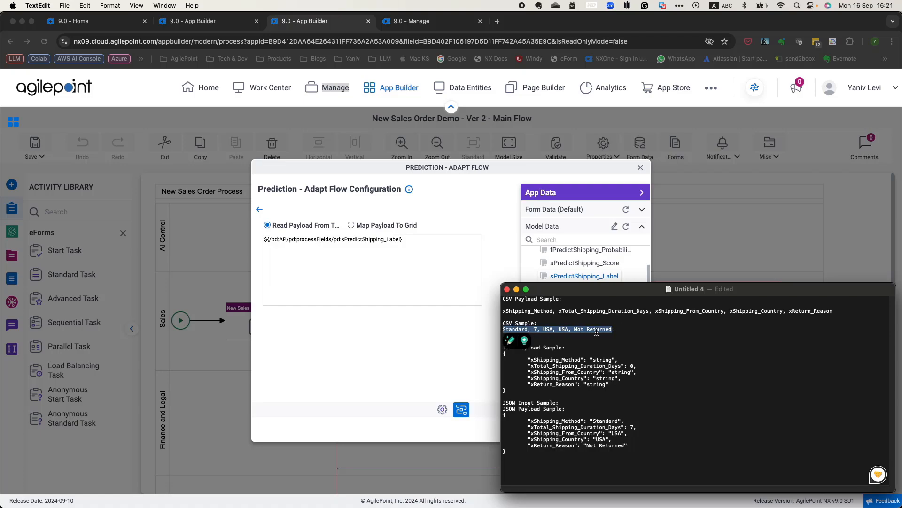
pyautogui.click(328, 296)
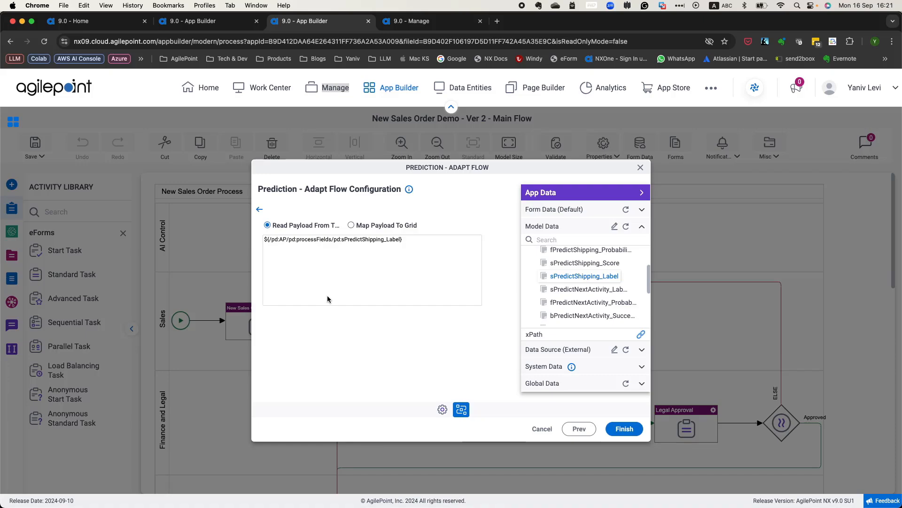
# Step: Map the CSV payload to the grid and copy xShipping_Method from the TextEdit notes as the first column name
pyautogui.click(351, 225)
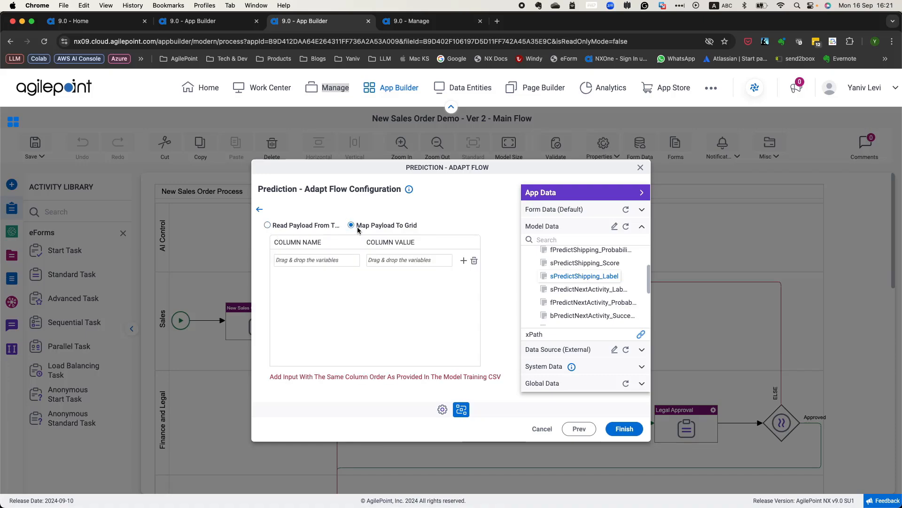
pyautogui.click(323, 260)
pyautogui.press('super+Tab')
pyautogui.click(596, 334)
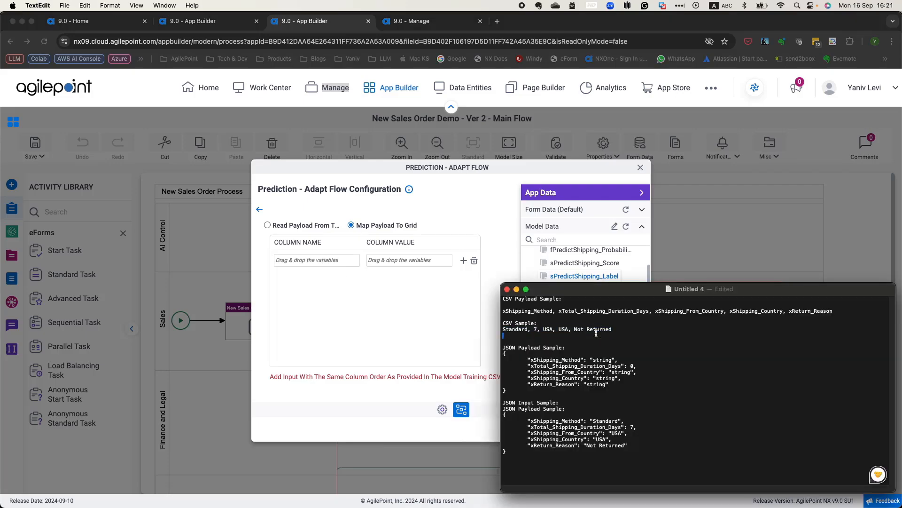
pyautogui.doubleClick(549, 310)
pyautogui.press('super+c')
pyautogui.click(427, 297)
pyautogui.click(323, 261)
pyautogui.press('super+v')
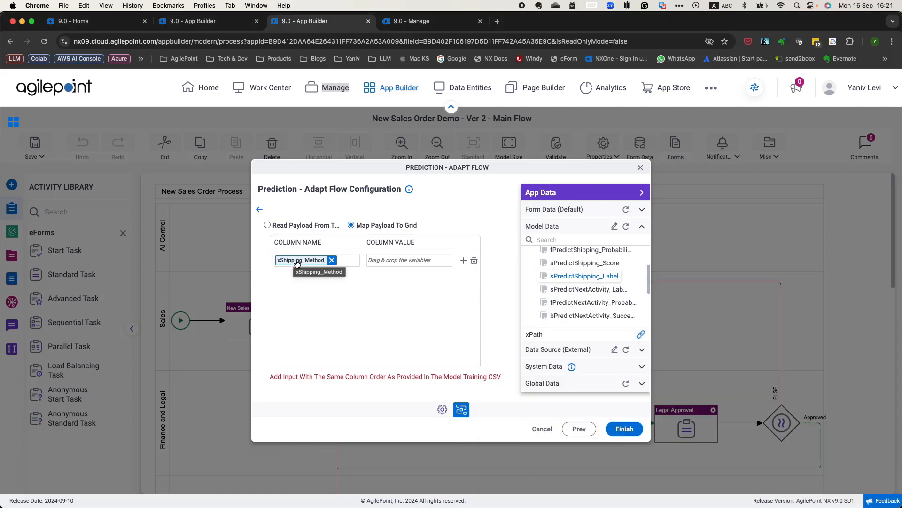
# Step: Search the external data source for "method" and assign ShippingMethod__u as the xShipping_Method column's value
pyautogui.click(544, 227)
pyautogui.click(545, 229)
pyautogui.click(553, 243)
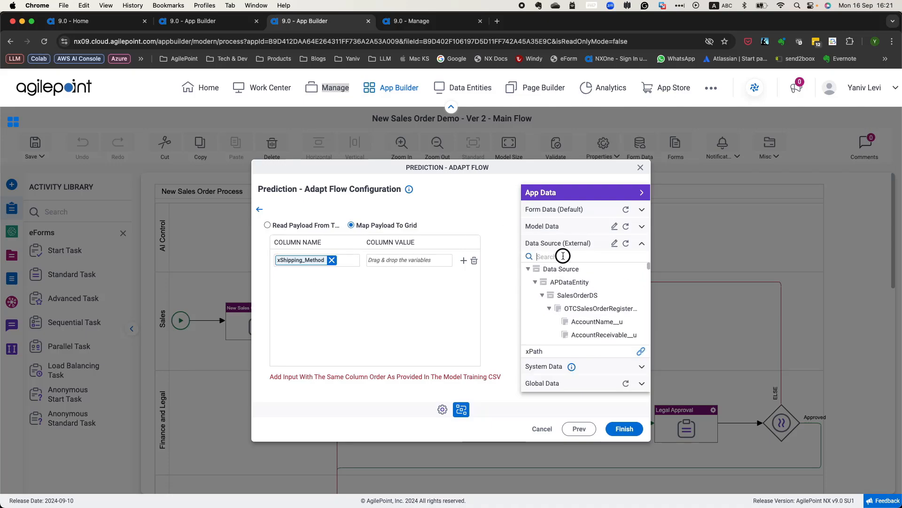
pyautogui.click(563, 255)
pyautogui.write('methi')
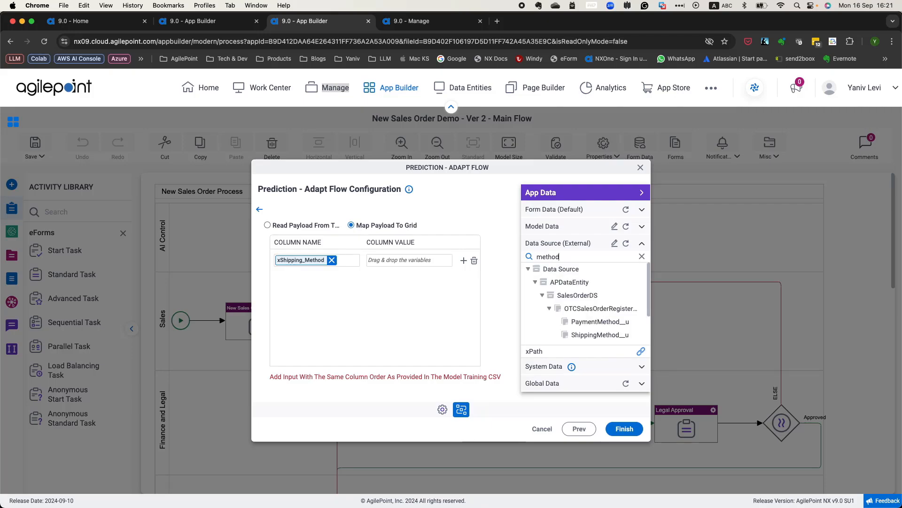
pyautogui.moveTo(595, 335); pyautogui.dragTo(410, 261)
# Step: Add a second grid row and copy xTotal_Shipping_Duration_Days from the TextEdit notes as its column name
pyautogui.click(464, 261)
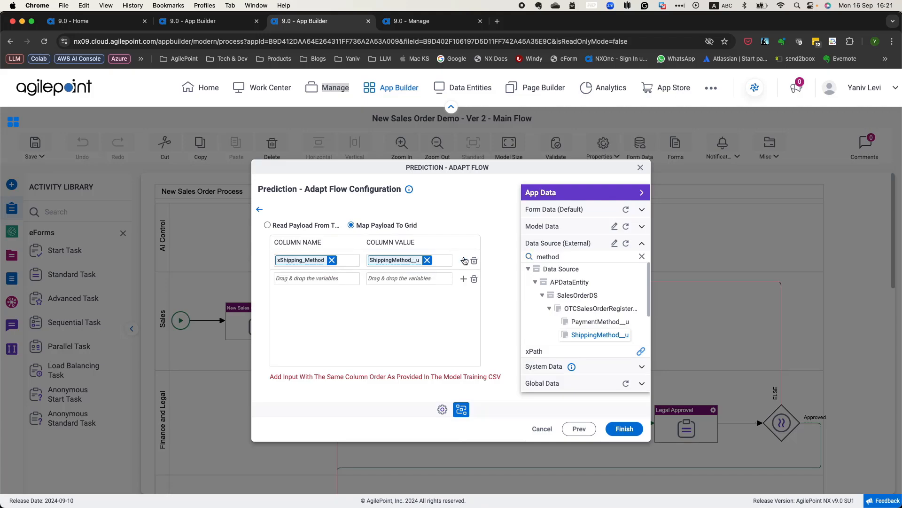
pyautogui.press('super+Tab')
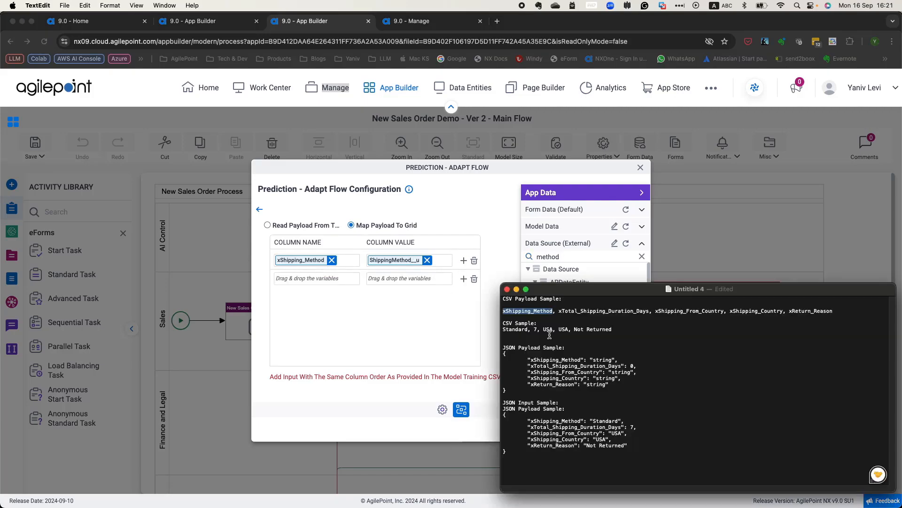
pyautogui.doubleClick(574, 312)
pyautogui.press('super+c')
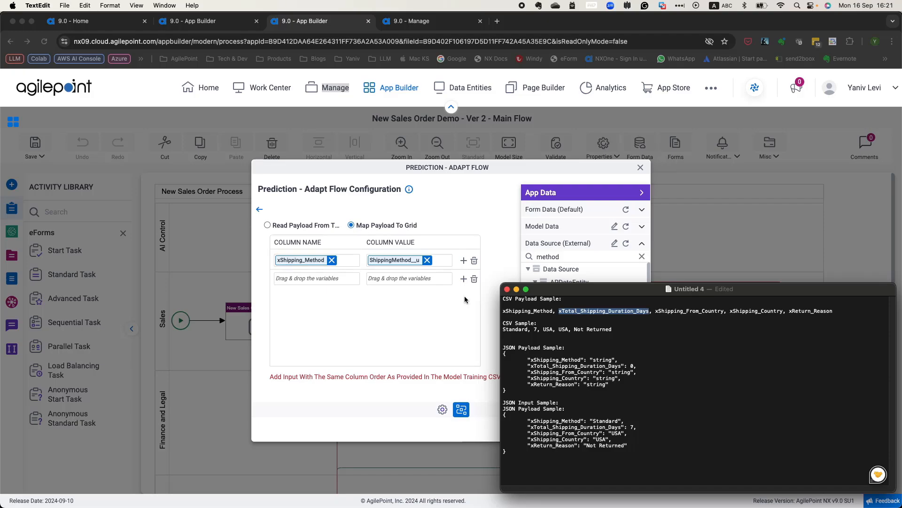
pyautogui.press('super+Tab')
pyautogui.click(342, 277)
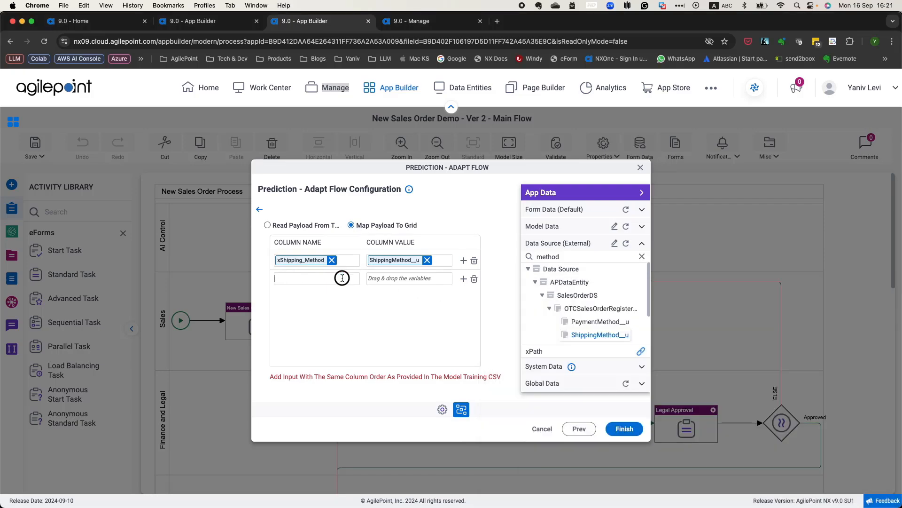
pyautogui.press('super+v')
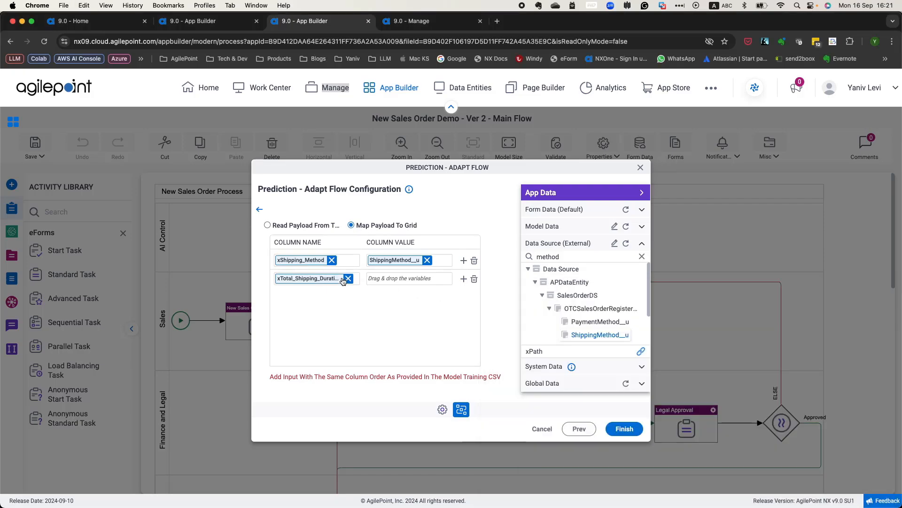
# Step: Search the form data for "days" and assign nDaysToDeliver as the xTotal_Shipping_Duration_Days column's value
pyautogui.click(569, 212)
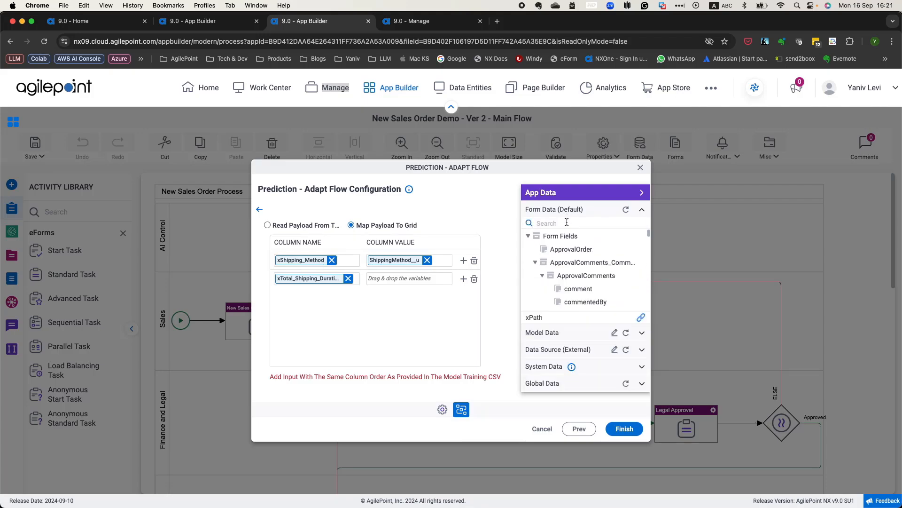
pyautogui.click(566, 222)
pyautogui.write('days')
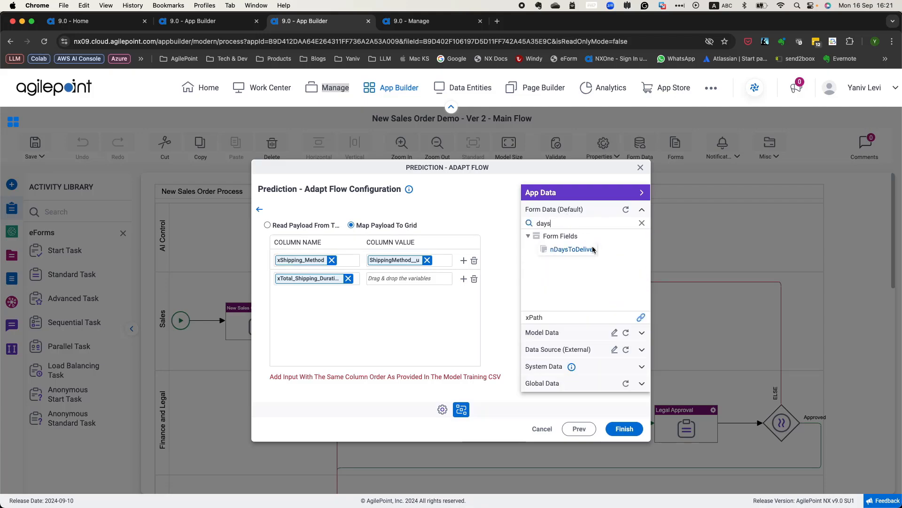
pyautogui.moveTo(572, 249); pyautogui.dragTo(423, 275)
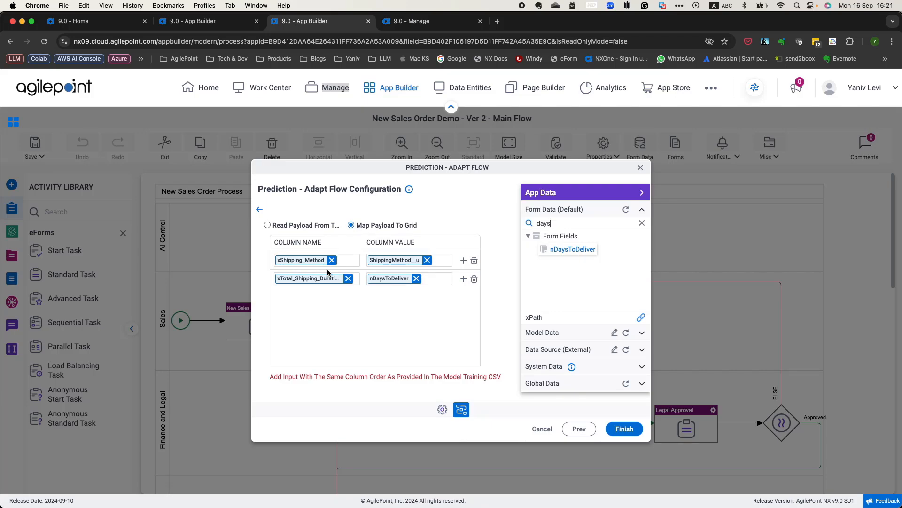
# Step: Add a third grid row and copy xShipping_From_Country from the TextEdit notes as its column name
pyautogui.click(463, 281)
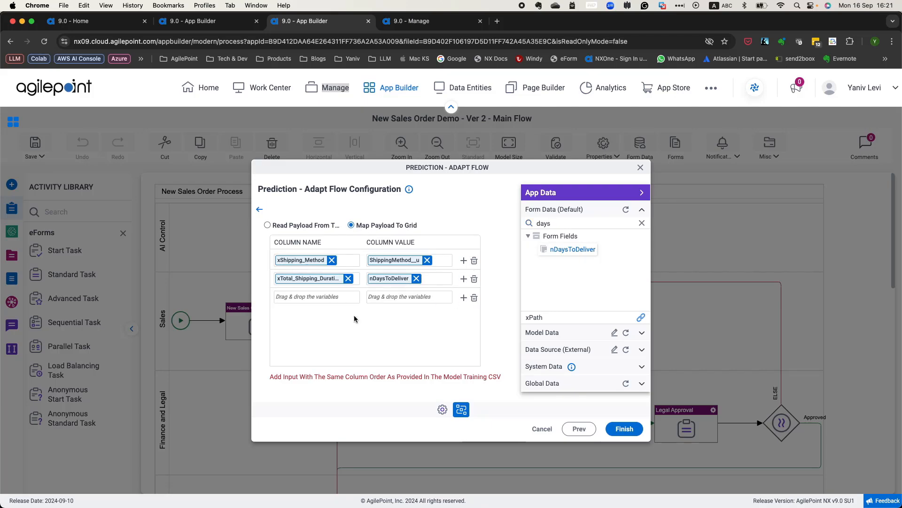
pyautogui.press('super+Tab')
pyautogui.doubleClick(672, 311)
pyautogui.press('super+c')
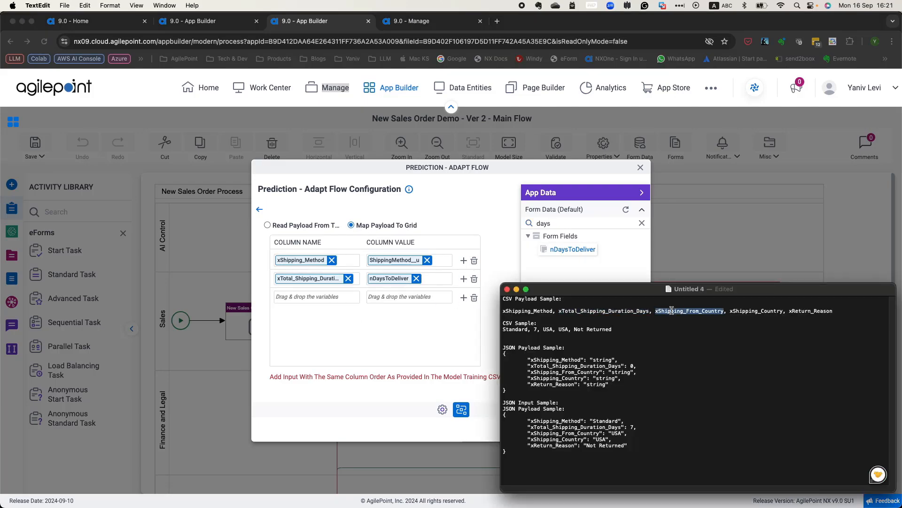
pyautogui.press('super+Tab')
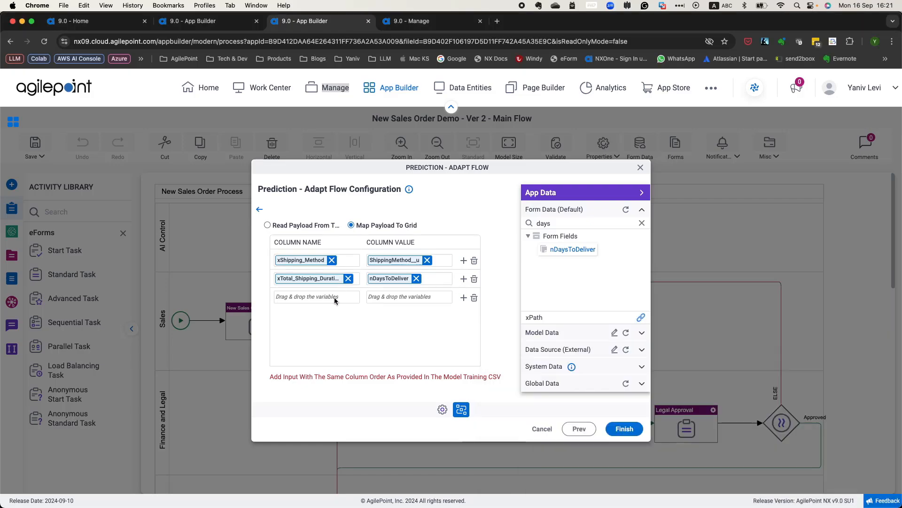
pyautogui.click(334, 297)
pyautogui.press('super+v')
# Step: Set the xShipping_From_Country column's value to USA
pyautogui.click(394, 296)
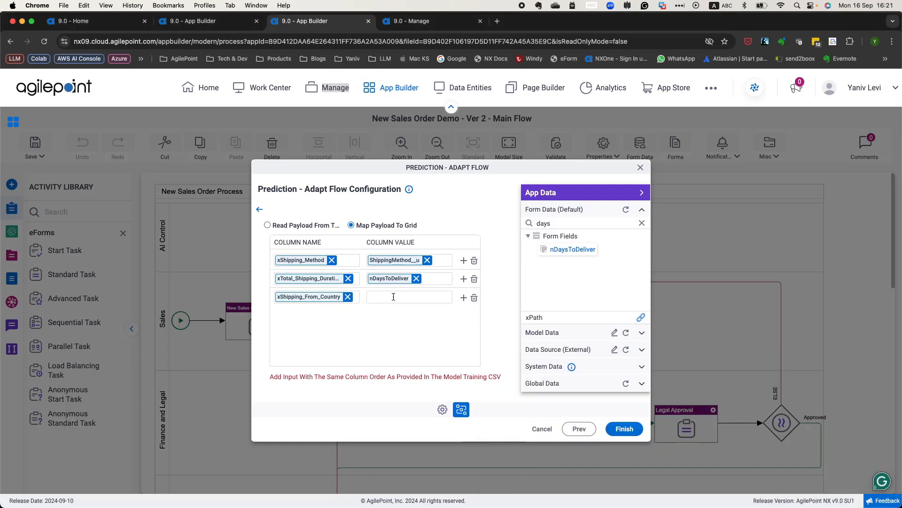
pyautogui.press('super+shift+Left')
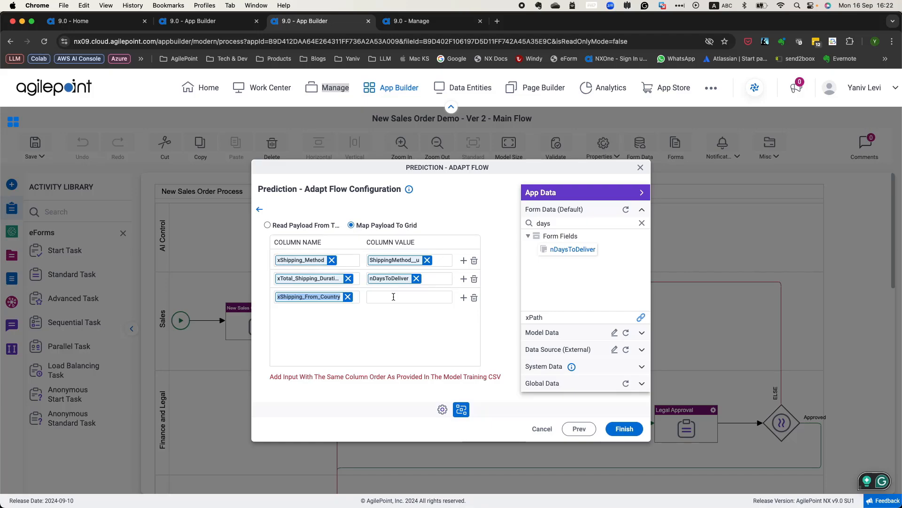
pyautogui.click(394, 296)
pyautogui.write('US')
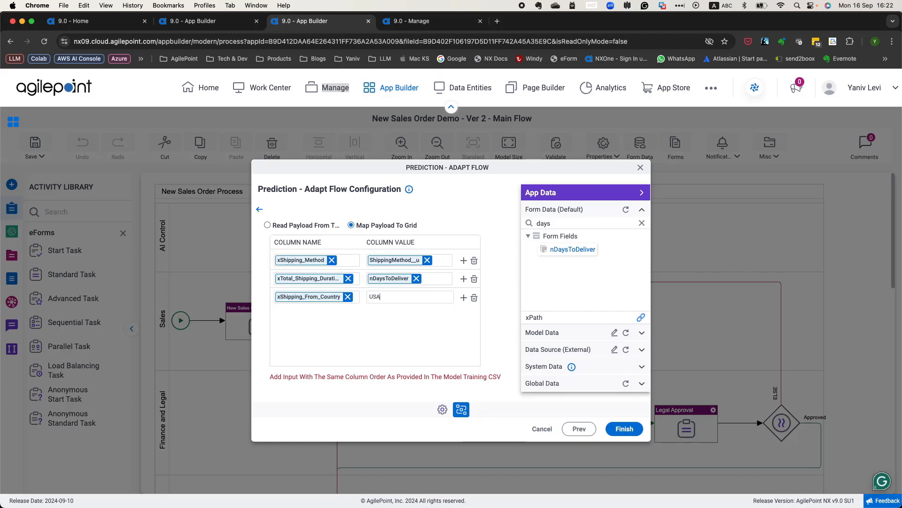
pyautogui.write('A')
pyautogui.press('Return')
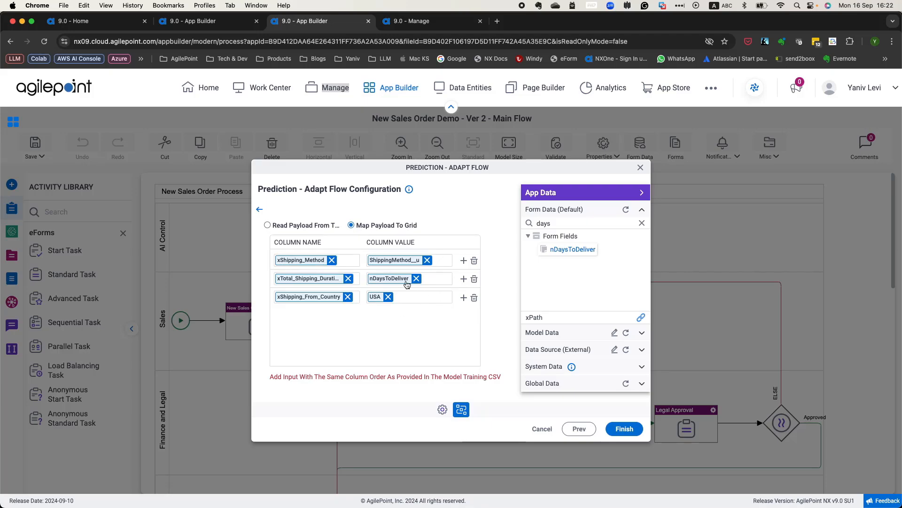
# Step: Add a fourth grid row and copy xShipping_Country from the TextEdit notes as its column name
pyautogui.click(463, 297)
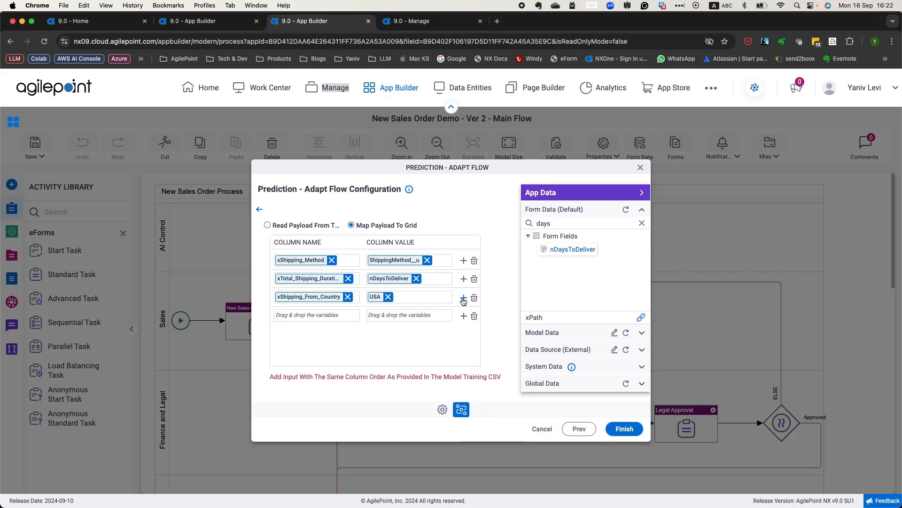
pyautogui.click(336, 315)
pyautogui.press('super+Tab')
pyautogui.click(686, 311)
pyautogui.doubleClick(743, 310)
pyautogui.press('super+c')
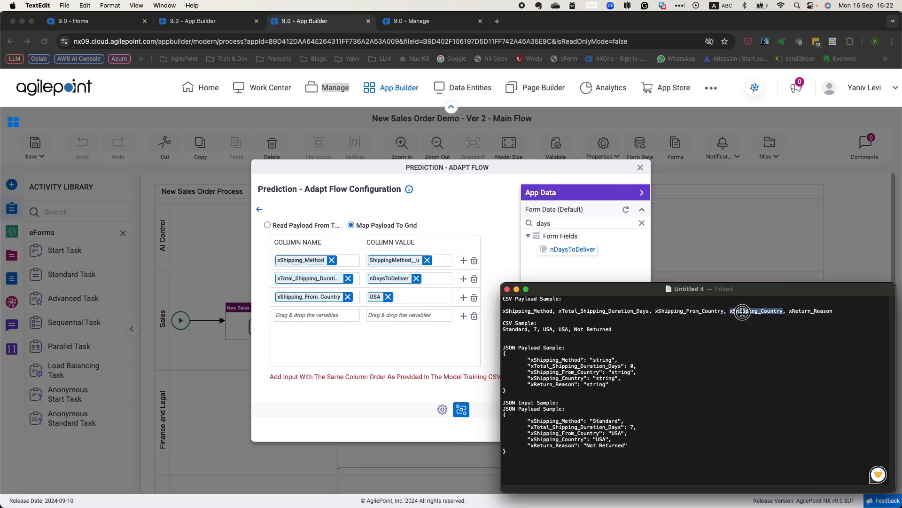
pyautogui.press('super+Tab')
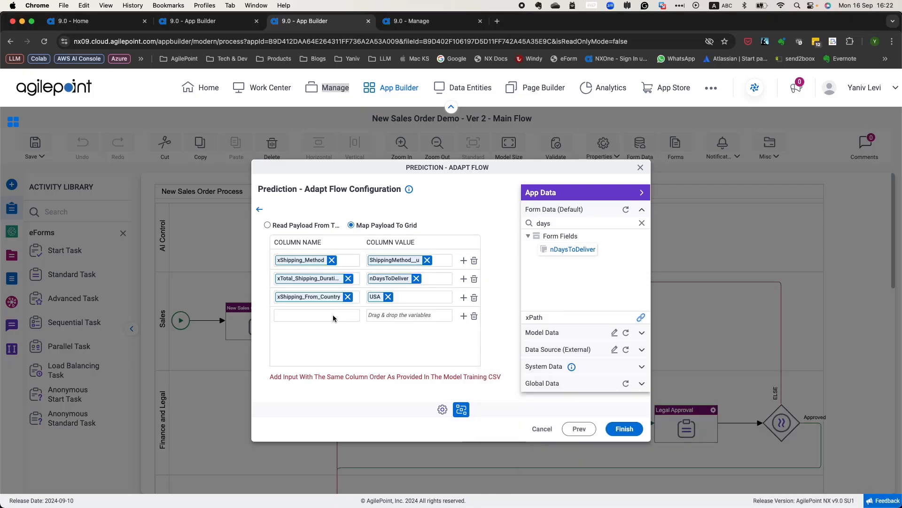
pyautogui.click(329, 315)
pyautogui.press('super+v')
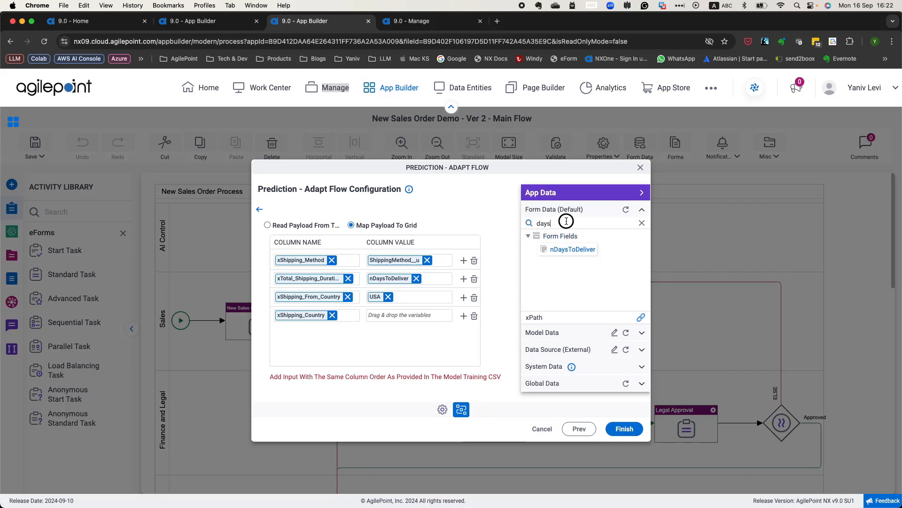
# Step: Search the form data for "coun" and assign sShipToCountry as the xShipping_Country column's value
pyautogui.doubleClick(544, 223)
pyautogui.write('coun')
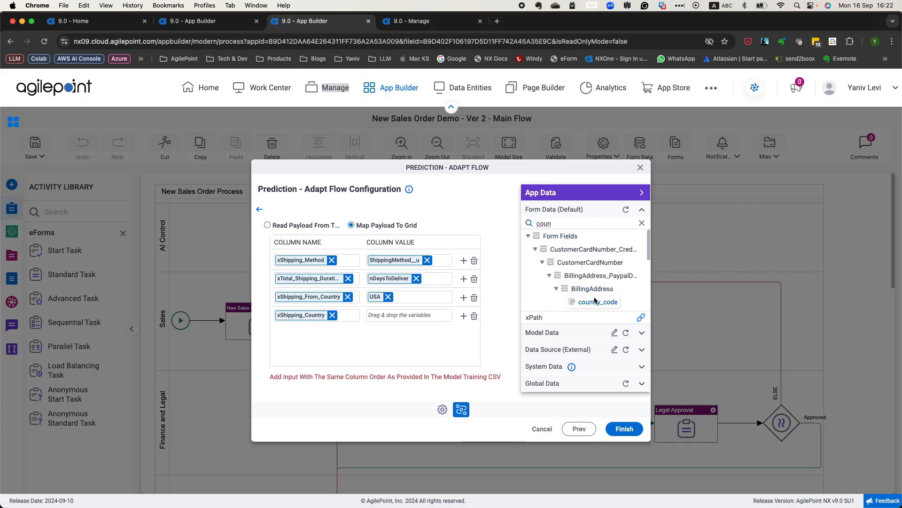
pyautogui.scroll(-2, 595, 301)
pyautogui.scroll(-3, 595, 300)
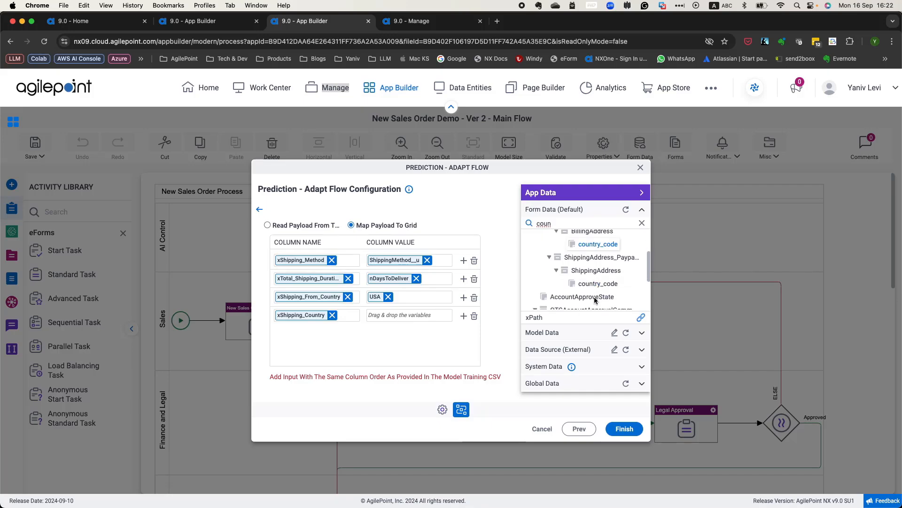
pyautogui.scroll(-2, 595, 301)
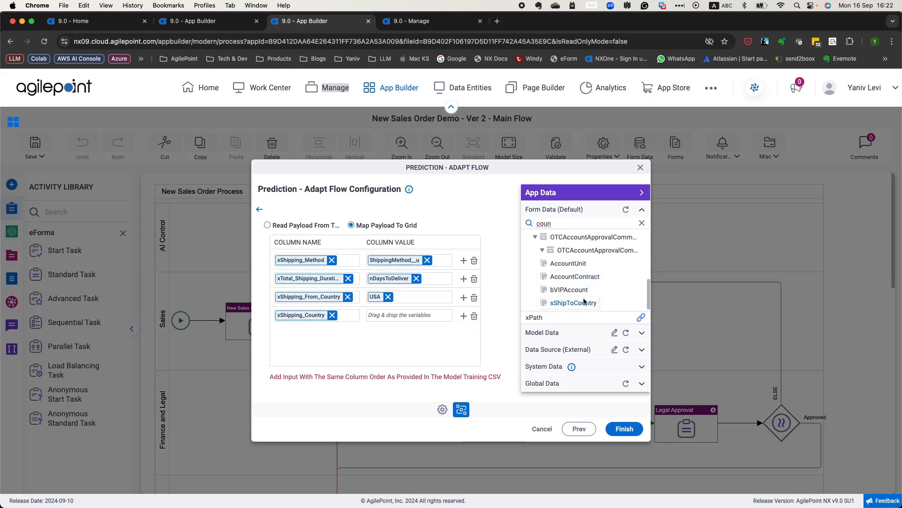
pyautogui.click(573, 304)
pyautogui.moveTo(572, 304); pyautogui.dragTo(426, 318)
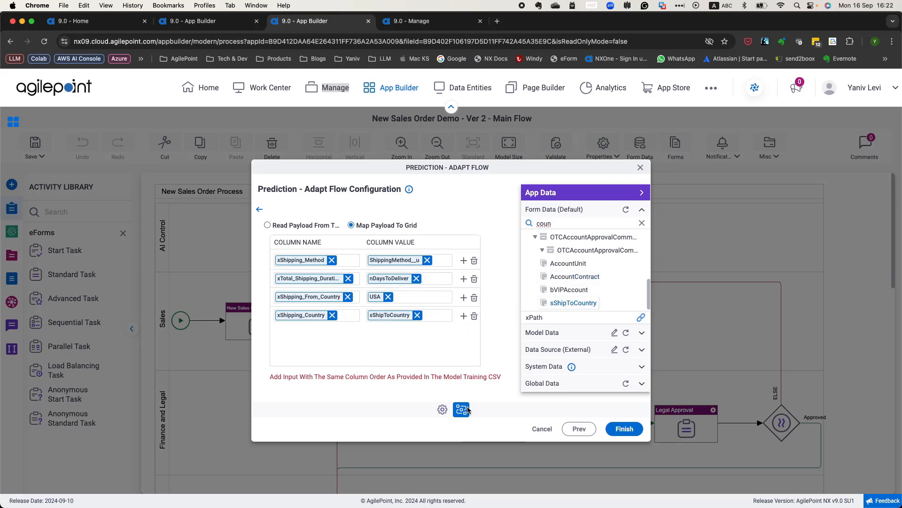
# Step: Copy xReturn_Reason from the TextEdit notes and enter it as the column name of a new fifth grid row
pyautogui.press('super+Tab')
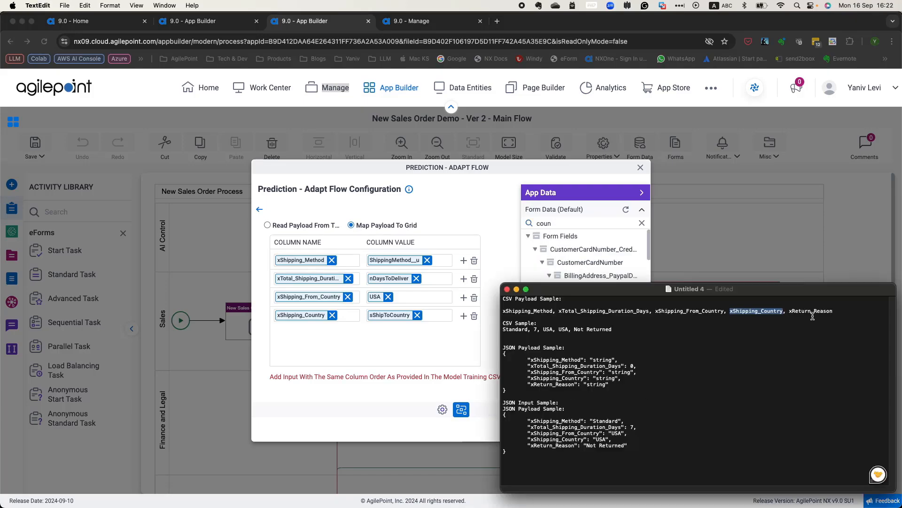
pyautogui.doubleClick(812, 312)
pyautogui.press('super+c')
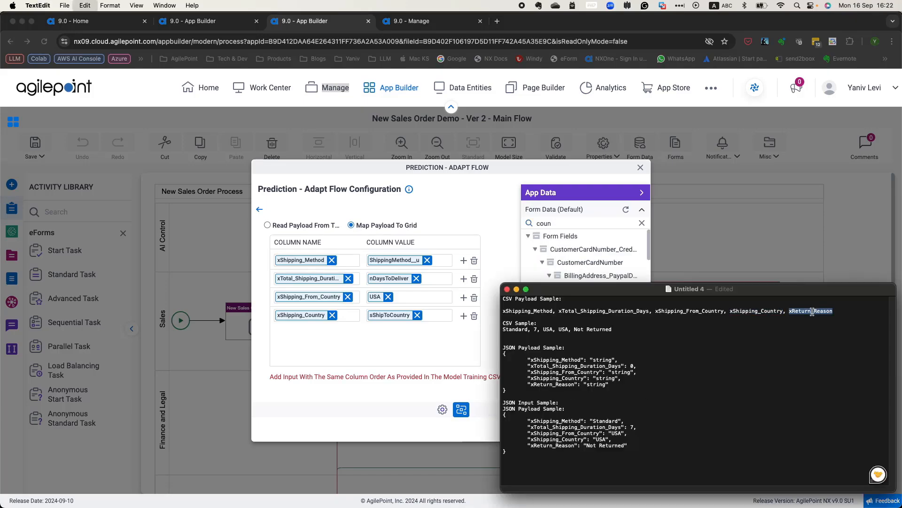
pyautogui.click(452, 258)
pyautogui.click(463, 316)
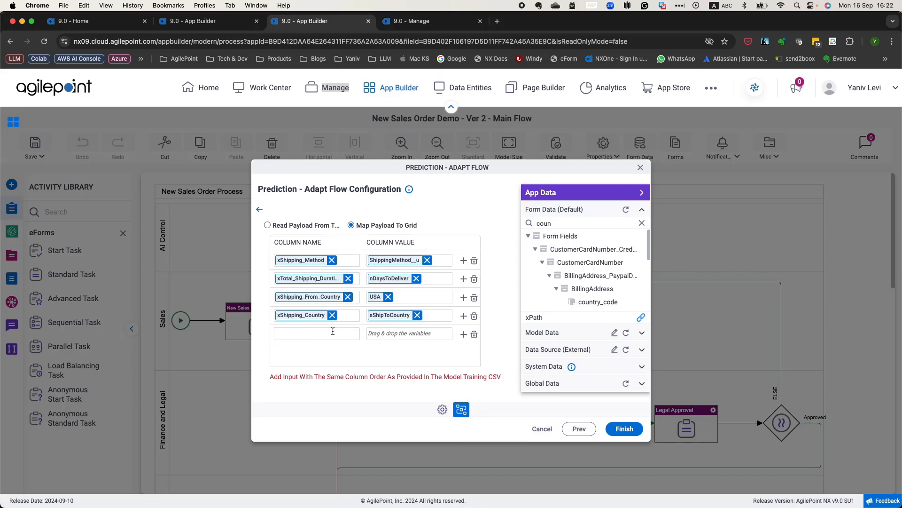
pyautogui.click(333, 331)
pyautogui.press('super+v')
pyautogui.press('Return')
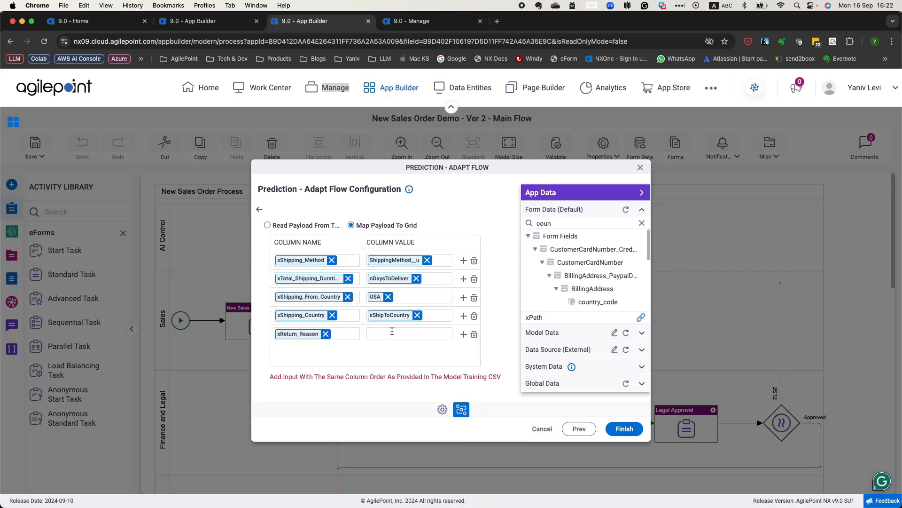
# Step: Search the form data for "retu" and assign sReturnReason as the xReturn_Reason column's value
pyautogui.doubleClick(542, 224)
pyautogui.write('retu')
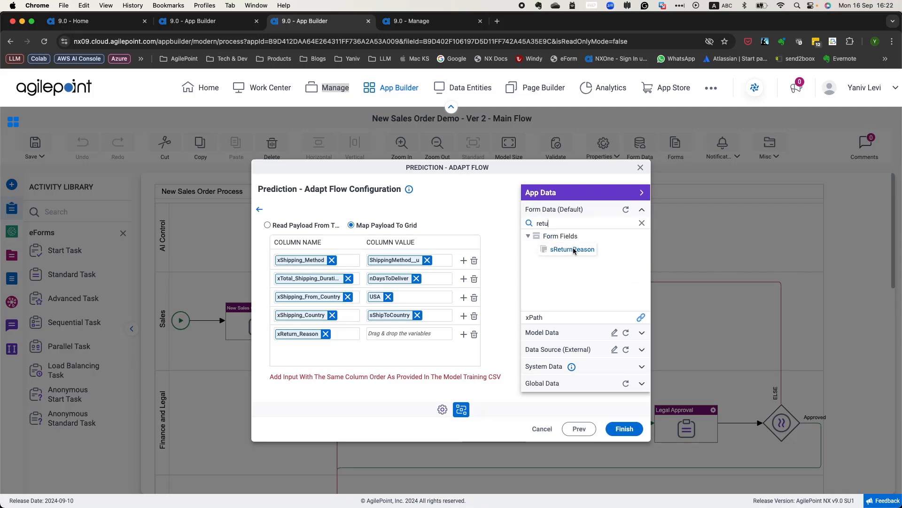
pyautogui.moveTo(573, 249); pyautogui.dragTo(413, 335)
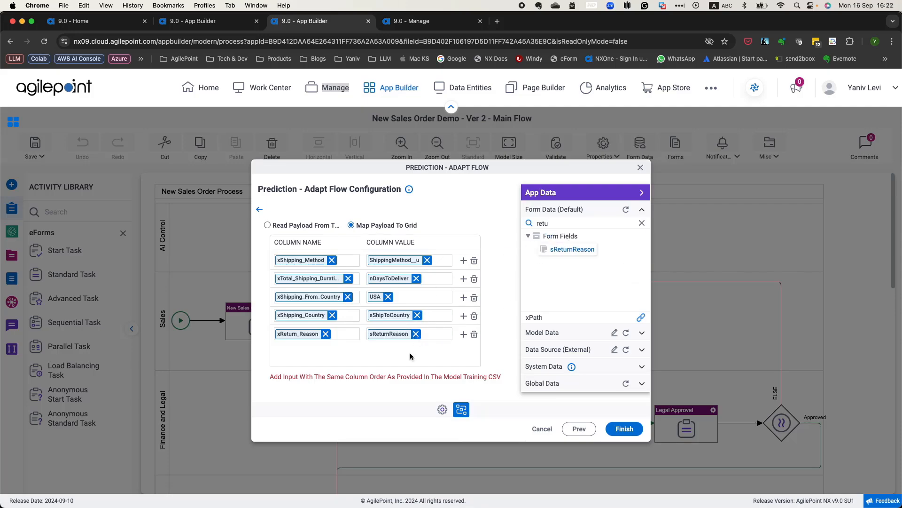
# Step: Collapse the app data, review the CSV grid against its column-order note, and return to the model's request settings
pyautogui.click(642, 192)
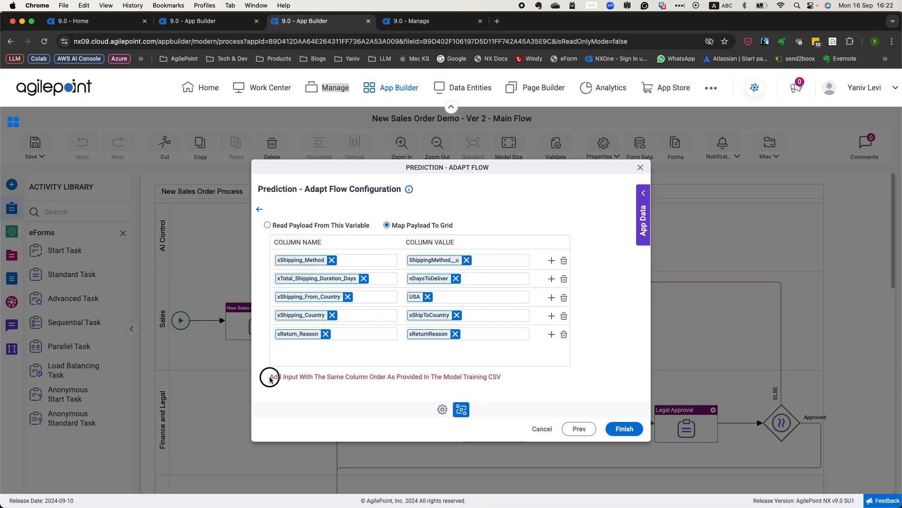
pyautogui.moveTo(263, 376); pyautogui.dragTo(507, 376)
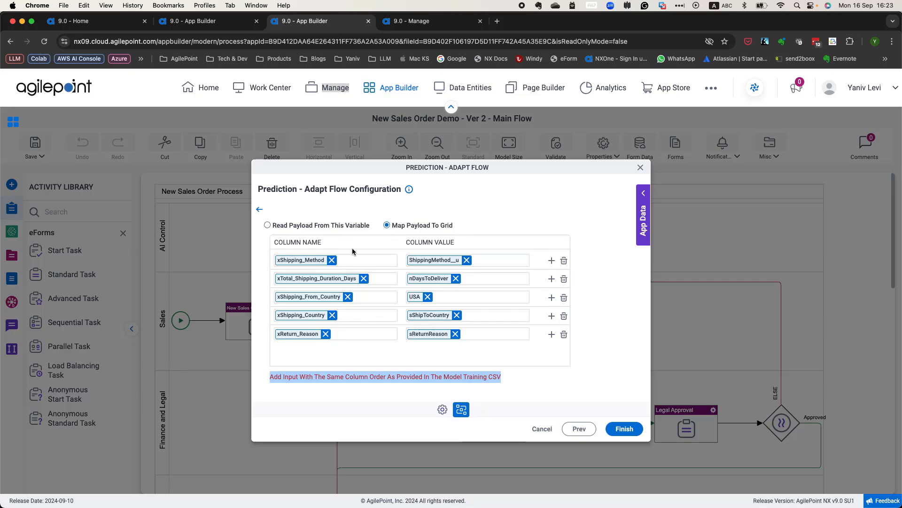
pyautogui.click(396, 358)
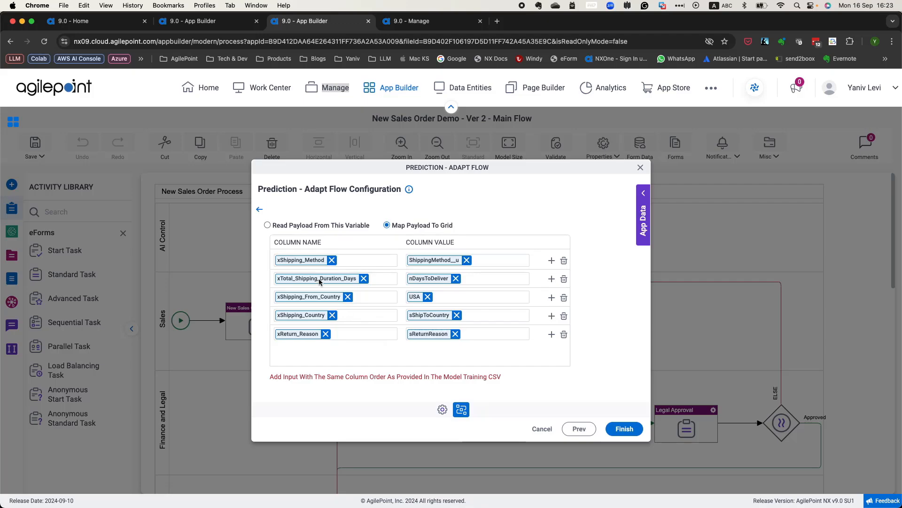
pyautogui.click(260, 211)
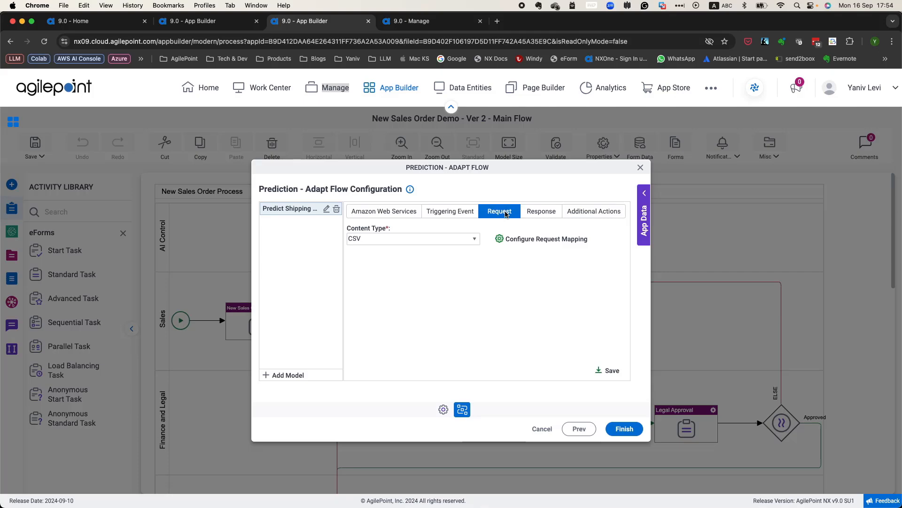
# Step: Open the response's app schema mapping and examine the target fields and conversion settings of the SageMakerPrediction Label and Probability links
pyautogui.click(544, 214)
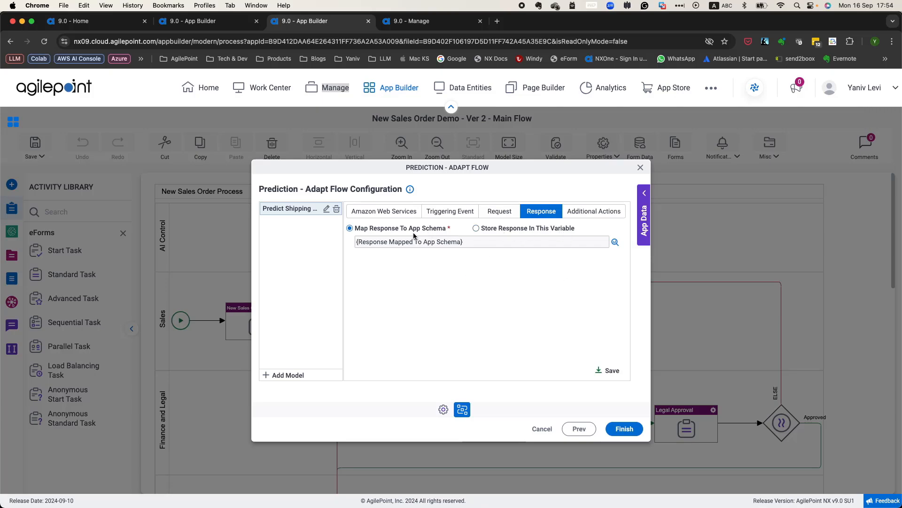
pyautogui.click(615, 242)
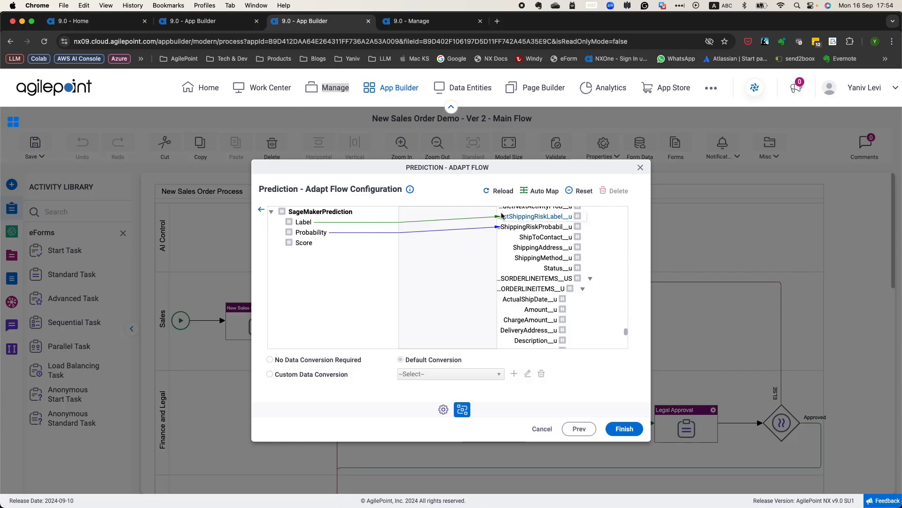
pyautogui.scroll(10, 540, 223)
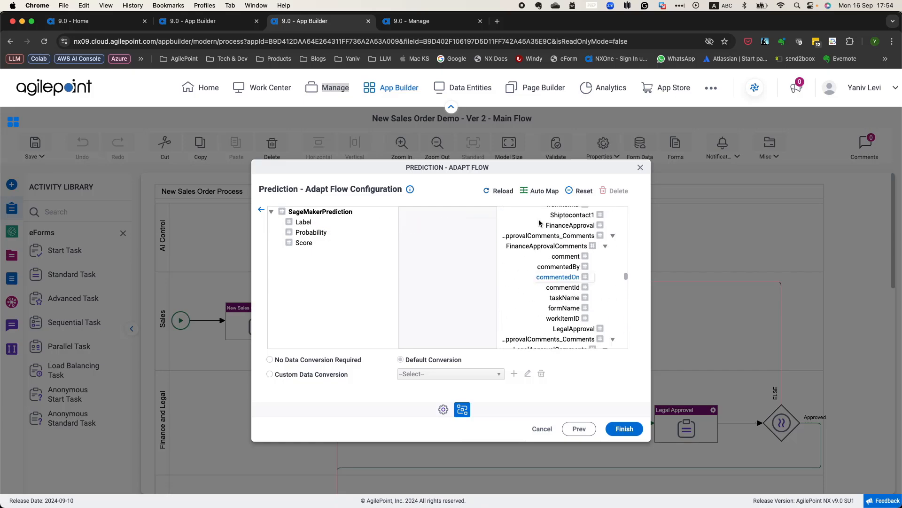
pyautogui.scroll(10, 539, 223)
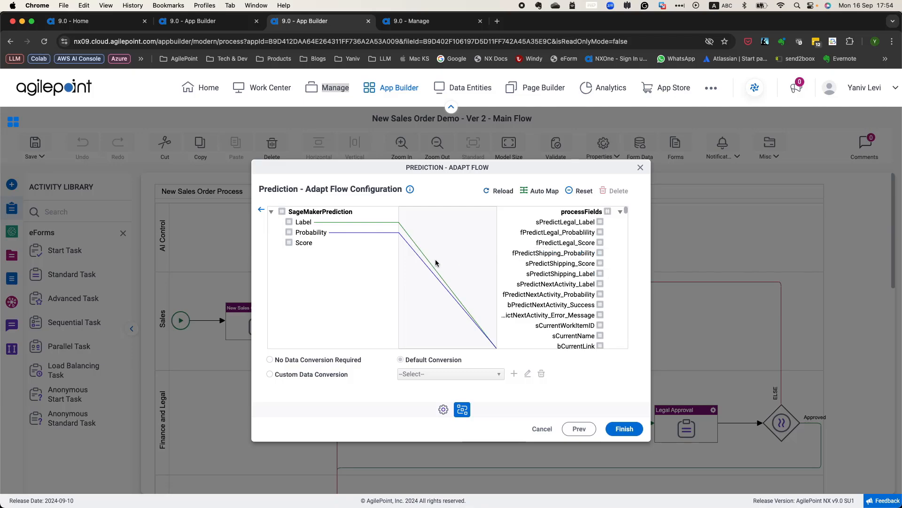
pyautogui.scroll(-10, 447, 257)
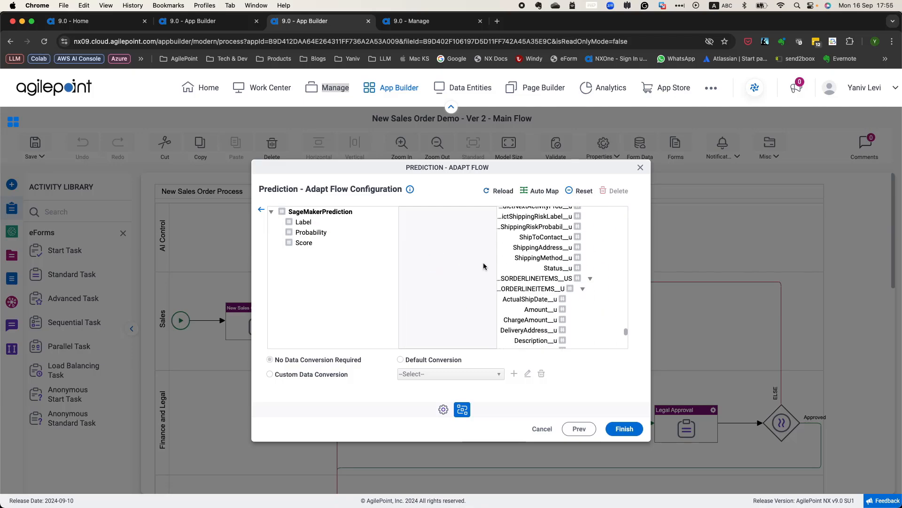
pyautogui.click(415, 233)
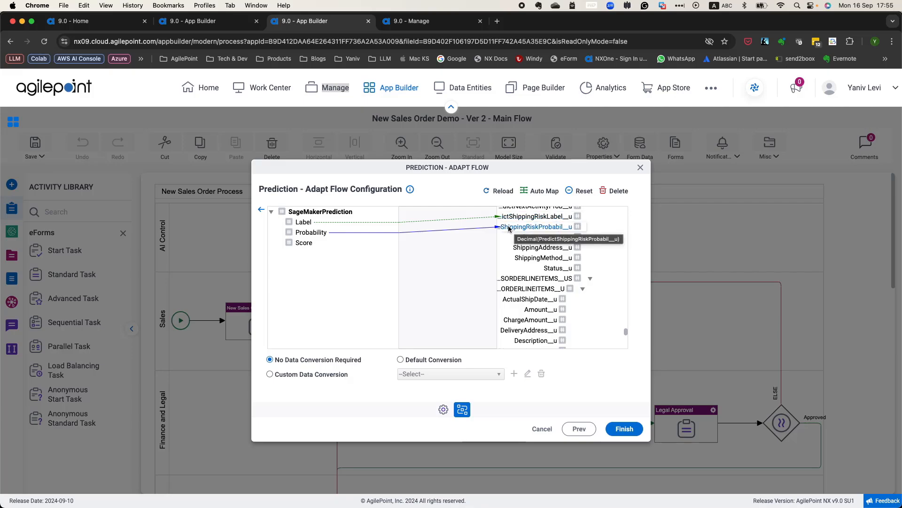
pyautogui.click(478, 231)
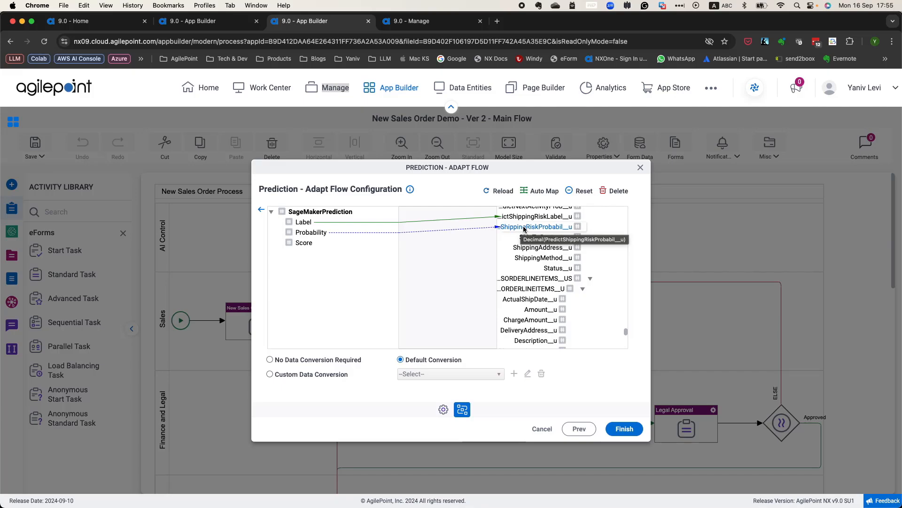
# Step: Open the shipping prediction model's action trigger rules and examine the Change Flow targets offered for the Adapt Flow rule
pyautogui.click(261, 212)
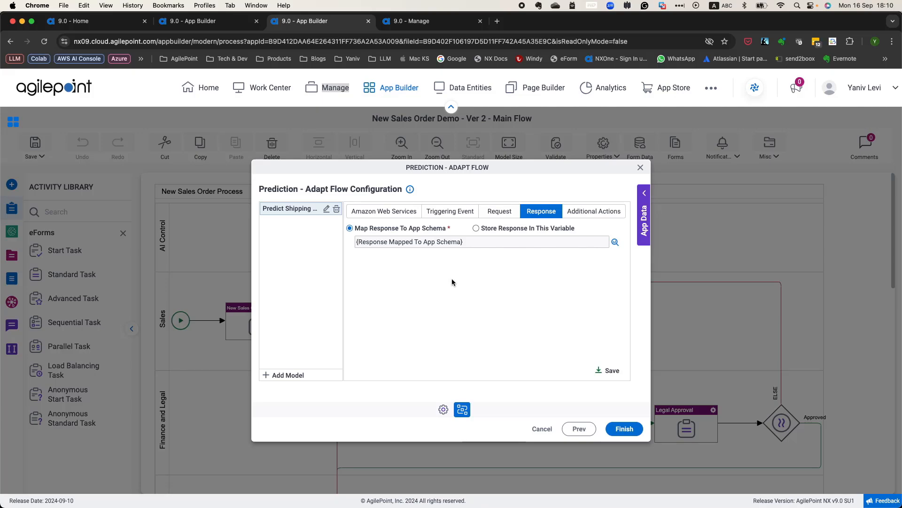
pyautogui.click(586, 210)
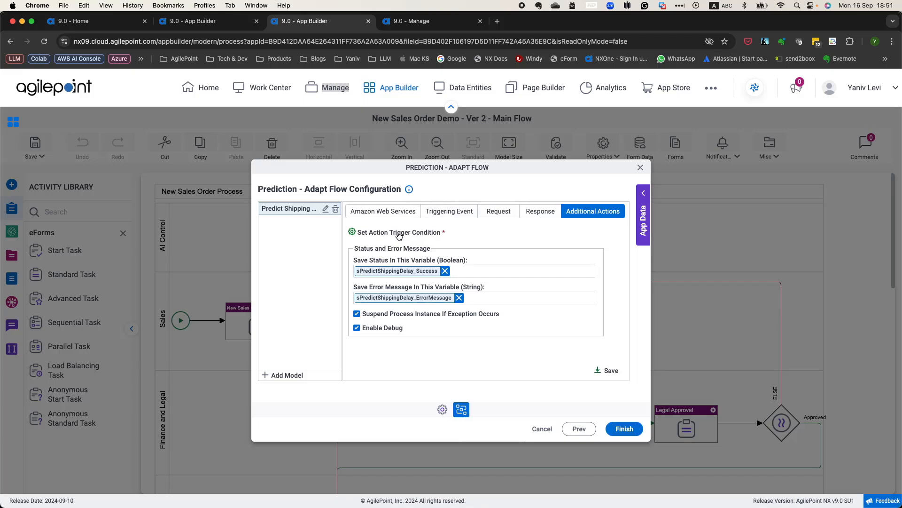
pyautogui.click(399, 233)
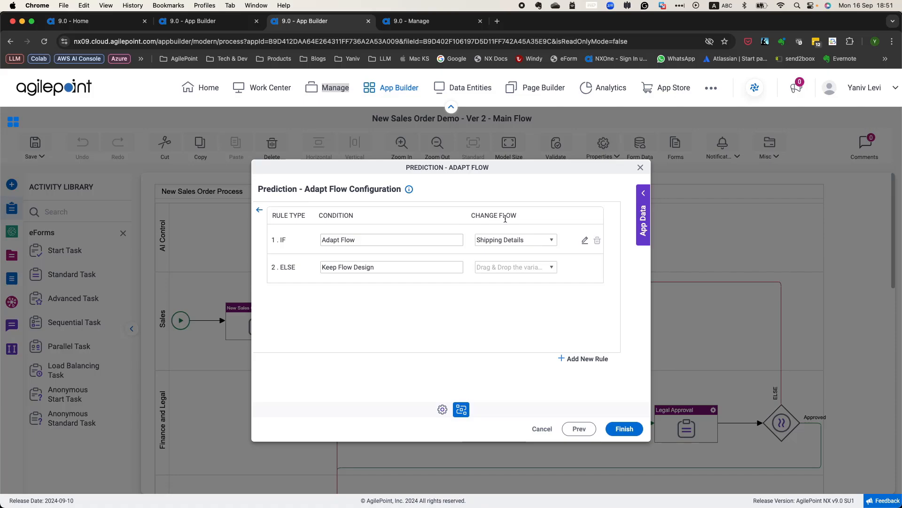
pyautogui.click(543, 239)
pyautogui.click(551, 240)
pyautogui.click(554, 240)
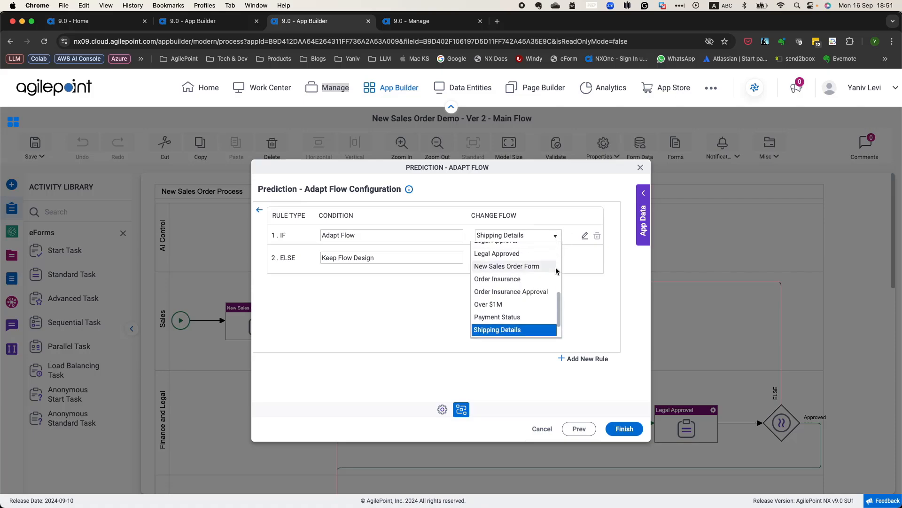
pyautogui.moveTo(556, 308)
pyautogui.mouseDown()
pyautogui.moveTo(560, 248)
pyautogui.moveTo(560, 319)
pyautogui.mouseUp()
pyautogui.click(529, 306)
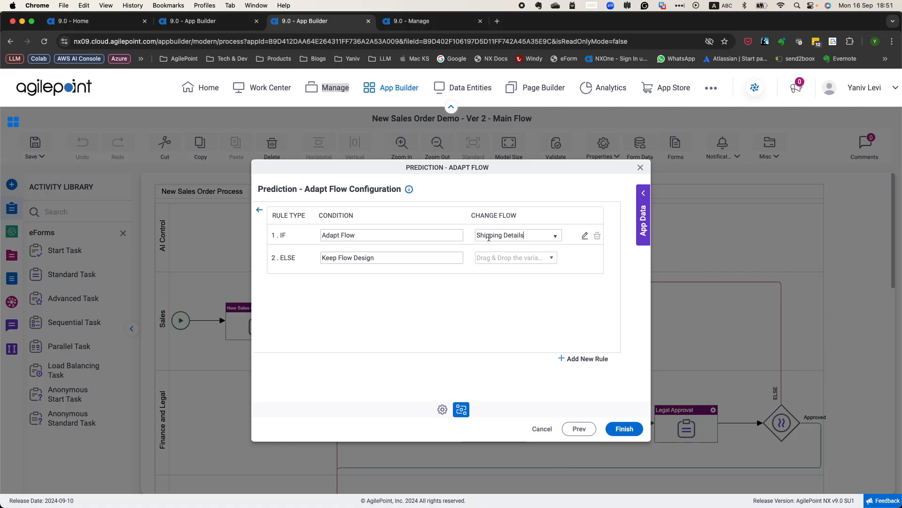
# Step: Examine the Adapt Flow rule's Shipping Details target and the app data variables that could replace it
pyautogui.moveTo(476, 235); pyautogui.dragTo(531, 233)
pyautogui.click(539, 235)
pyautogui.click(644, 194)
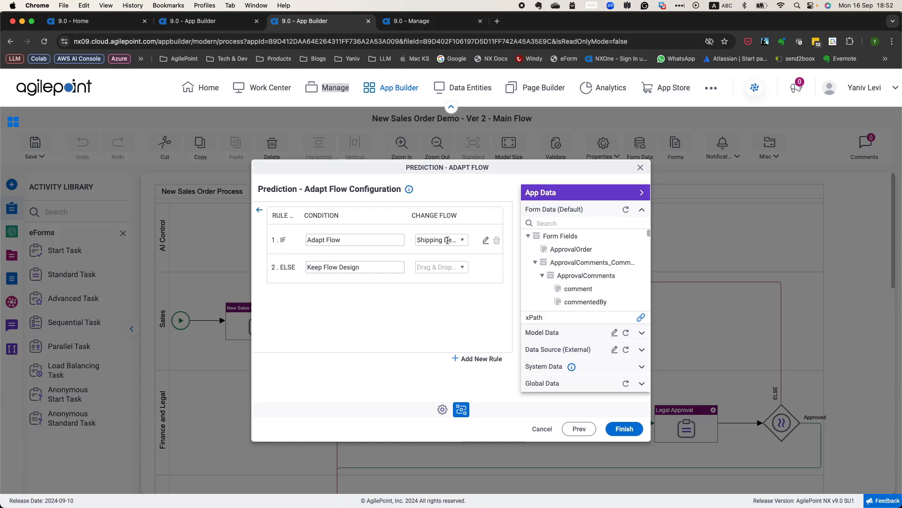
pyautogui.click(642, 192)
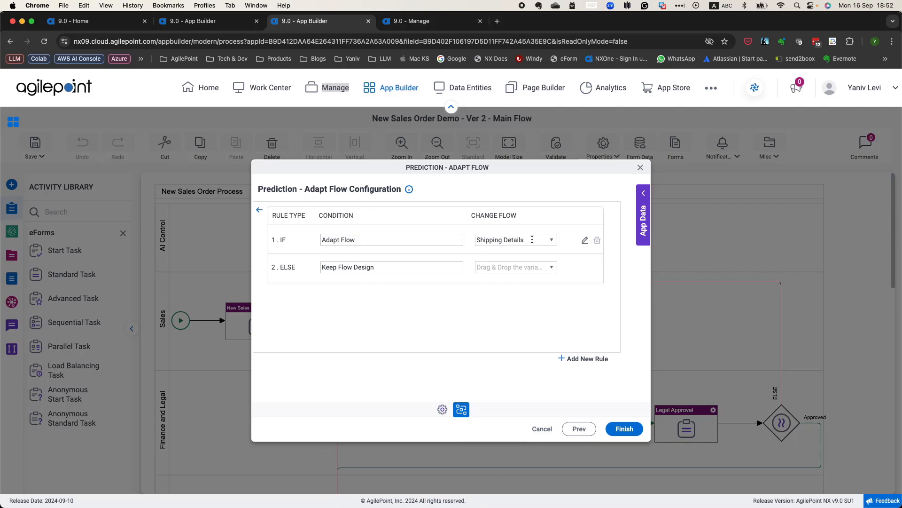
# Step: Examine the Adapt Flow rule's IF conditions and return to the shipping prediction model's additional actions
pyautogui.click(585, 241)
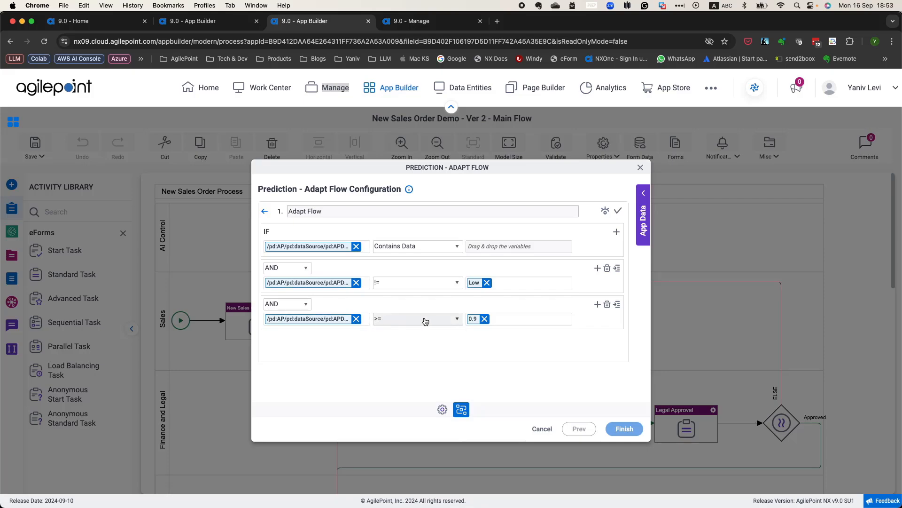
pyautogui.click(265, 211)
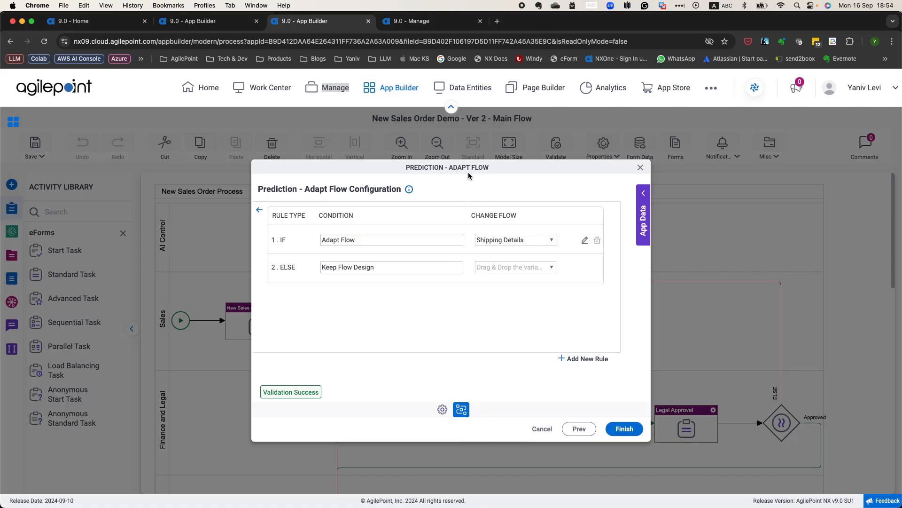
pyautogui.click(259, 209)
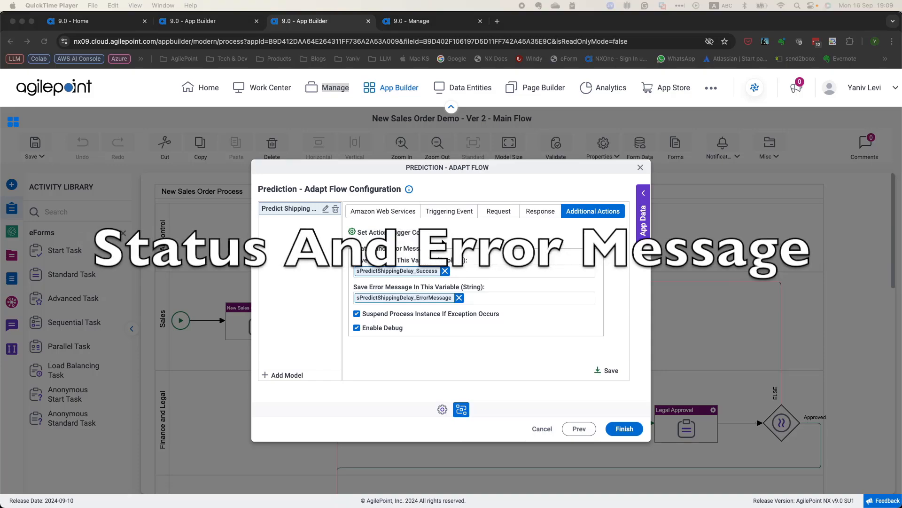
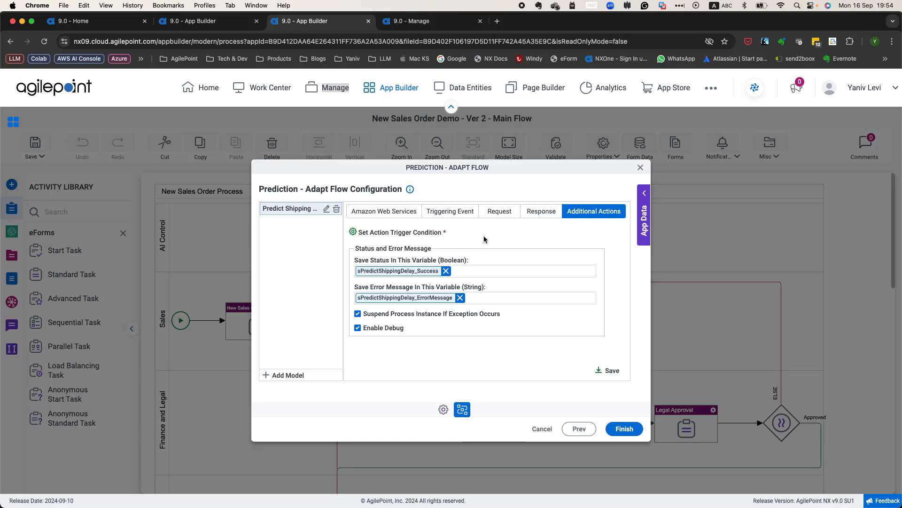
pyautogui.click(395, 234)
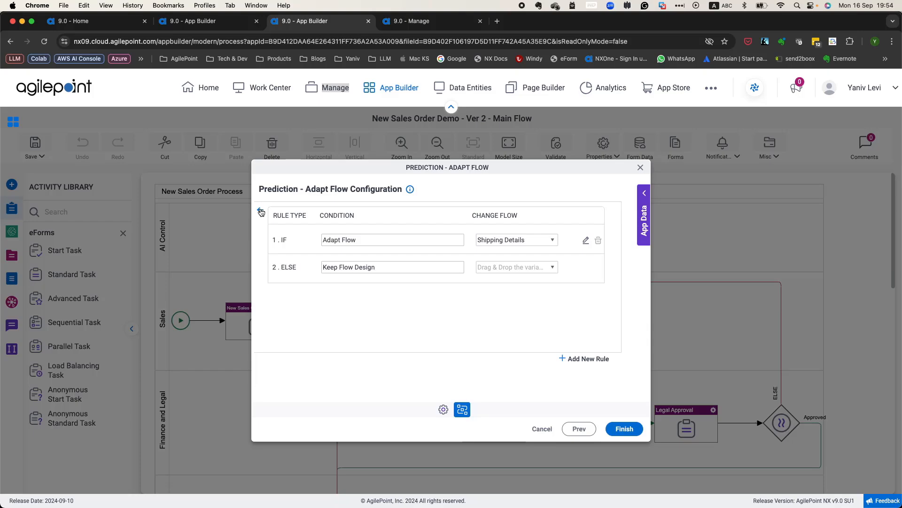
pyautogui.click(335, 219)
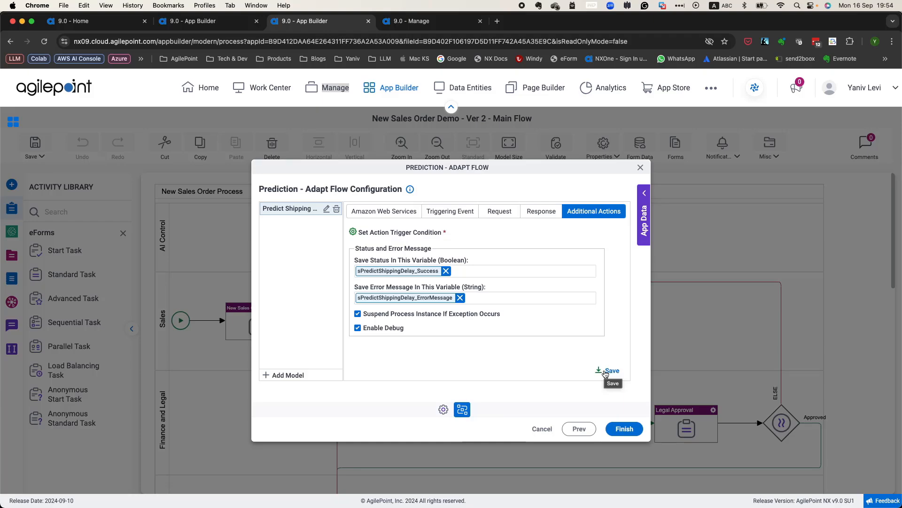
# Step: Add a second prediction model and review its web service, triggering event, request, response and additional action settings
pyautogui.click(277, 376)
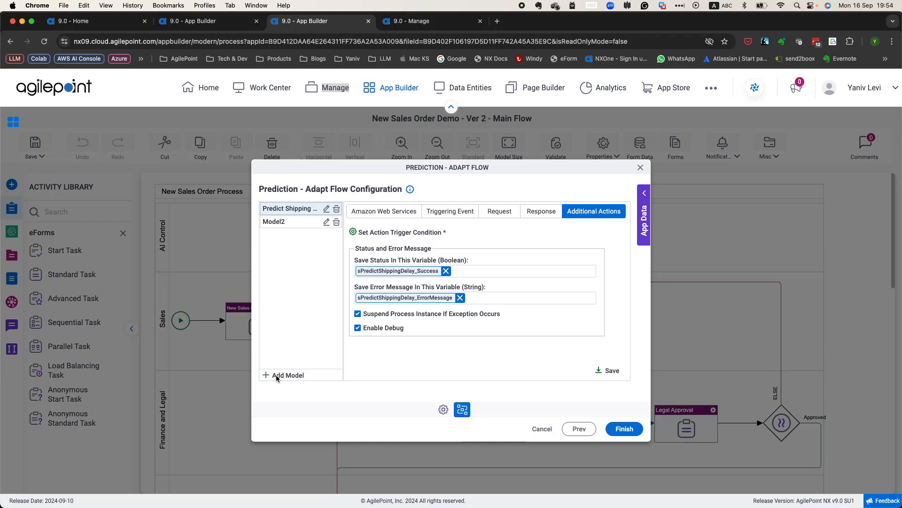
pyautogui.click(291, 221)
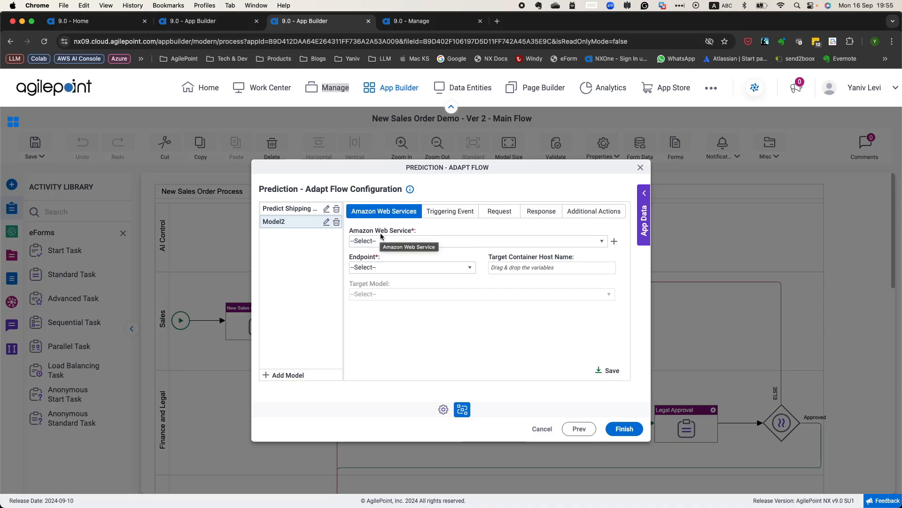
pyautogui.click(461, 212)
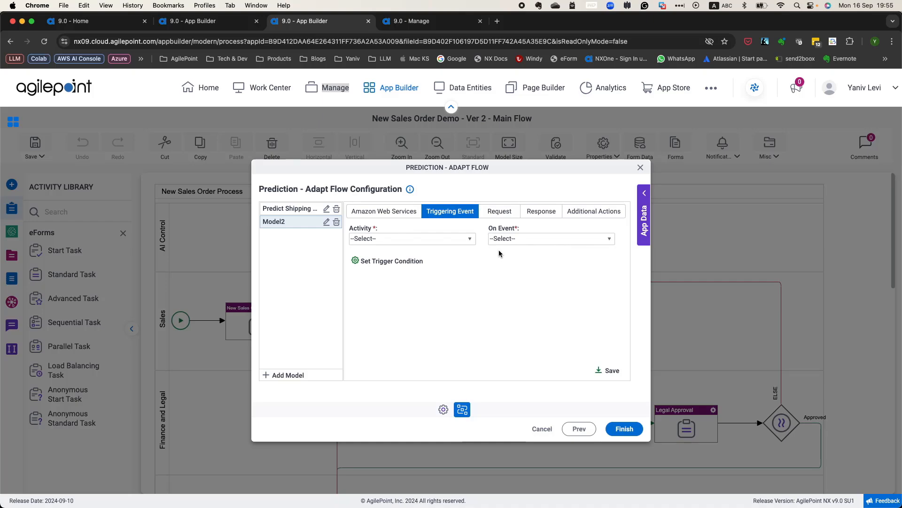
pyautogui.click(499, 215)
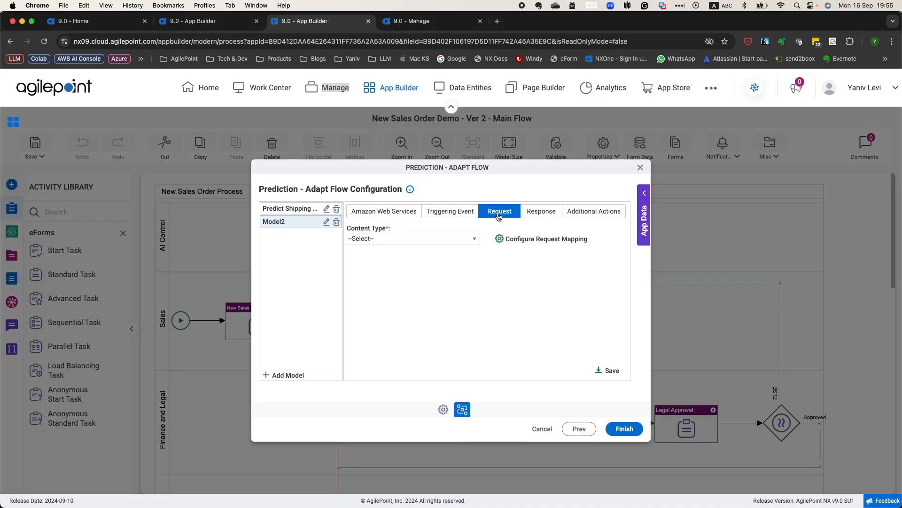
pyautogui.click(549, 214)
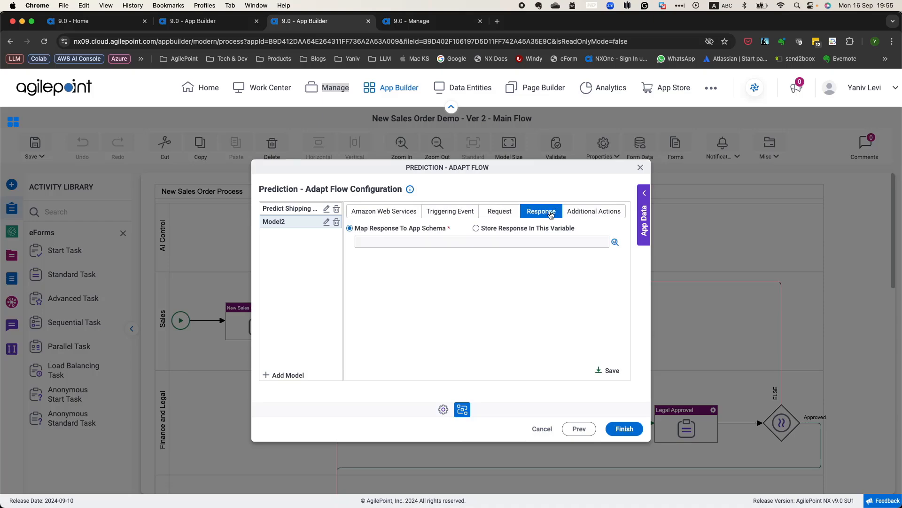
pyautogui.click(579, 216)
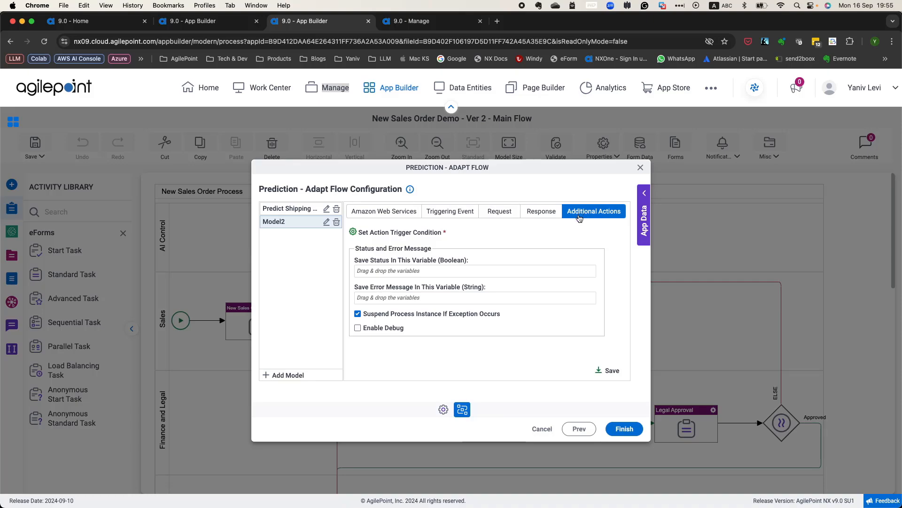
# Step: Check the second model's action trigger rules and delete that model
pyautogui.click(428, 234)
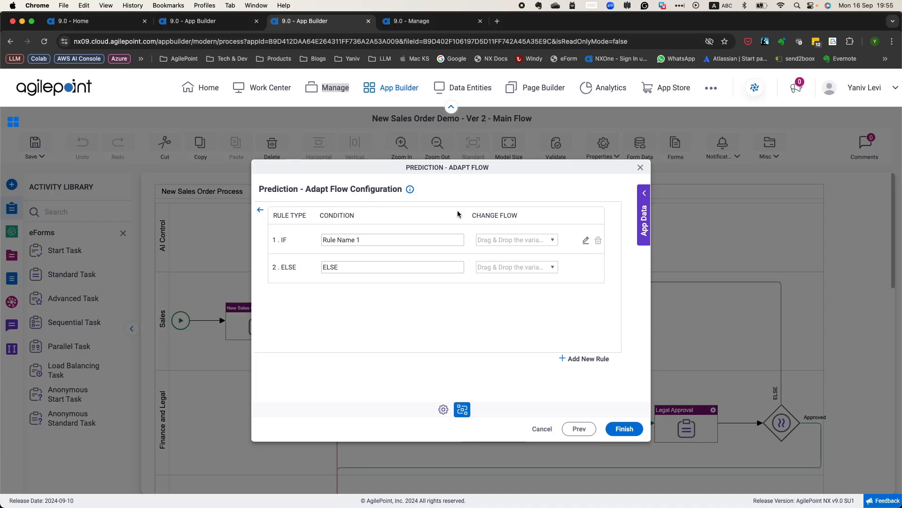
pyautogui.click(261, 211)
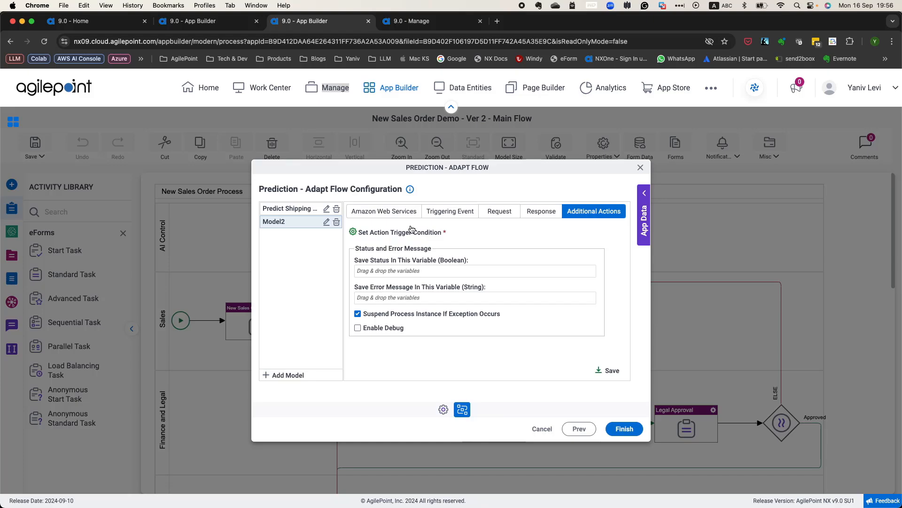
pyautogui.click(337, 223)
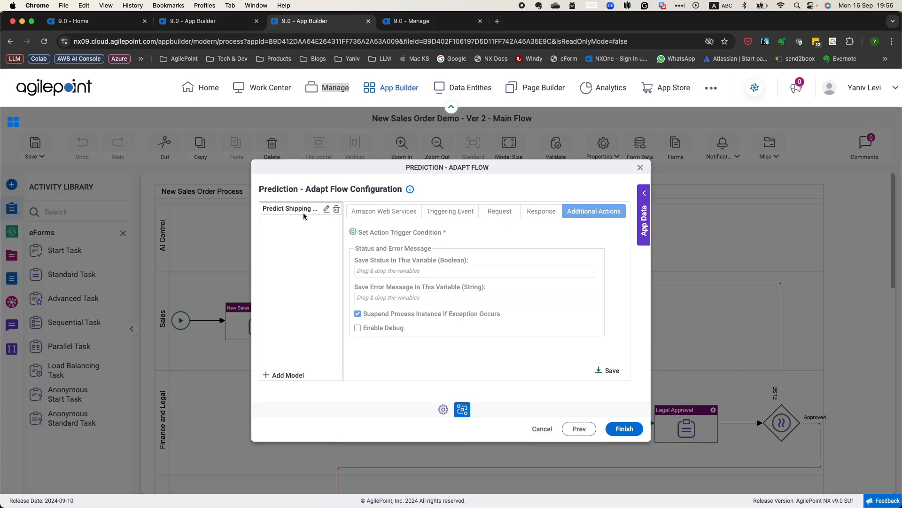
# Step: Close the Adapt Flow configuration and open the model configuration of the AI Control - Check Order Validity activity
pyautogui.click(285, 208)
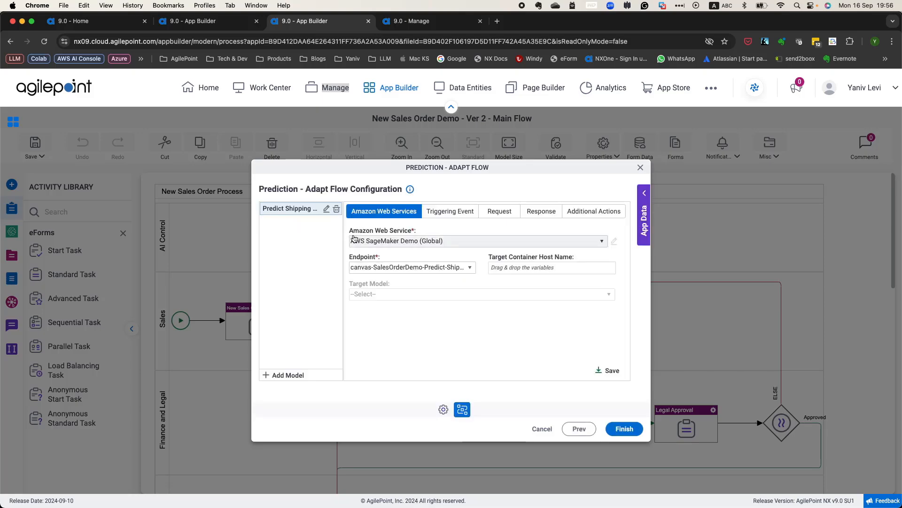
pyautogui.click(641, 169)
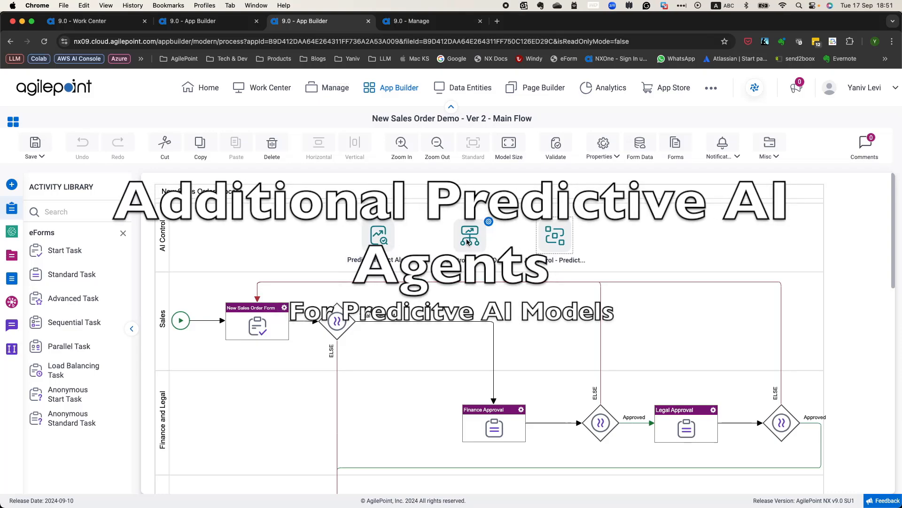
pyautogui.doubleClick(467, 242)
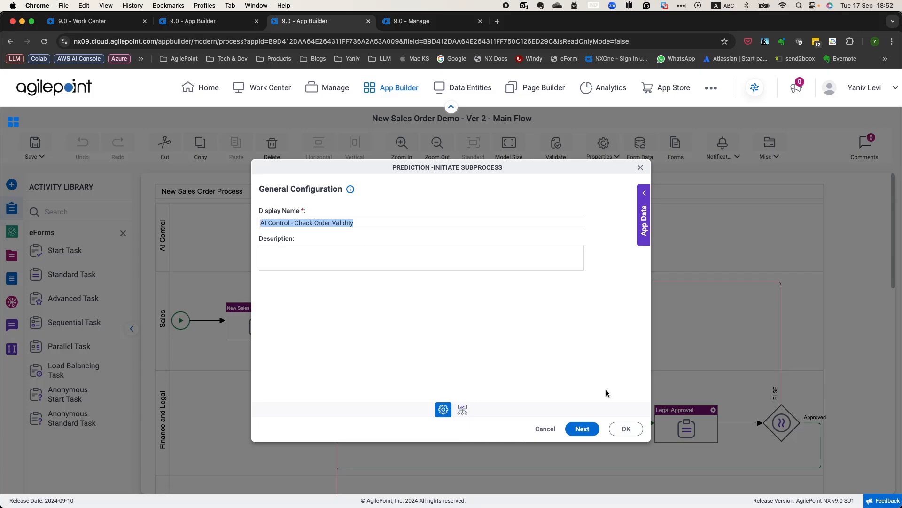
pyautogui.click(572, 425)
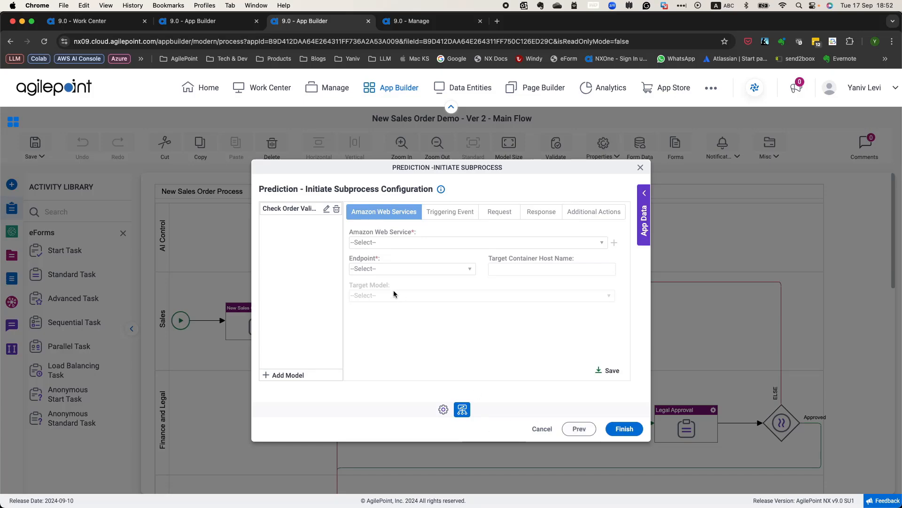
# Step: Review the order validity model's web service, triggering event, request, response and additional action settings
pyautogui.click(292, 208)
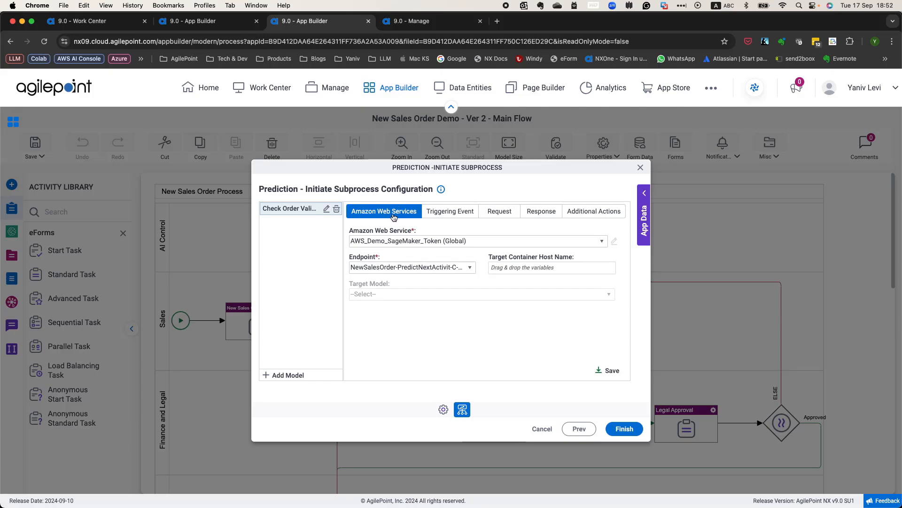
pyautogui.click(455, 213)
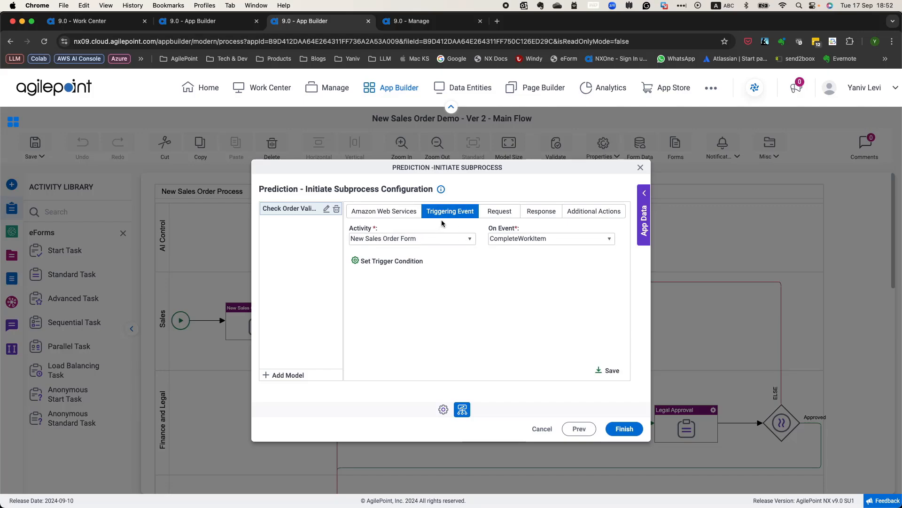
pyautogui.click(508, 215)
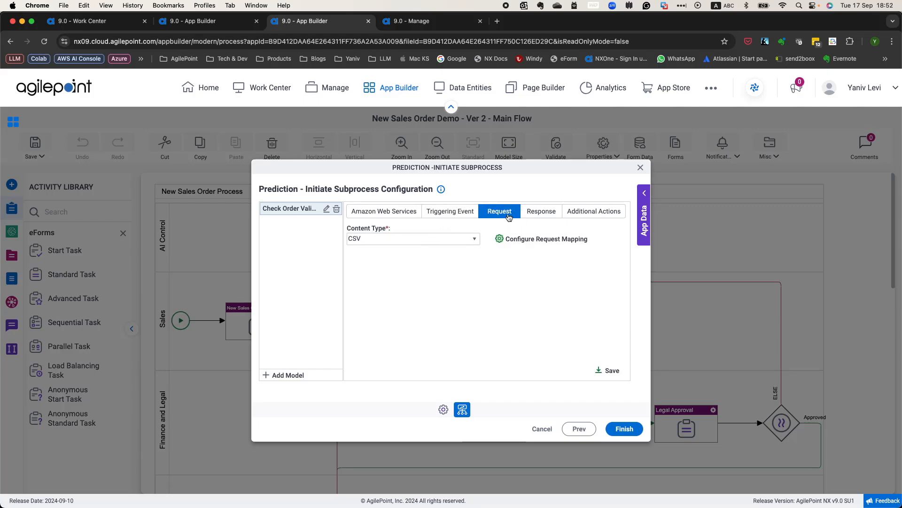
pyautogui.click(544, 215)
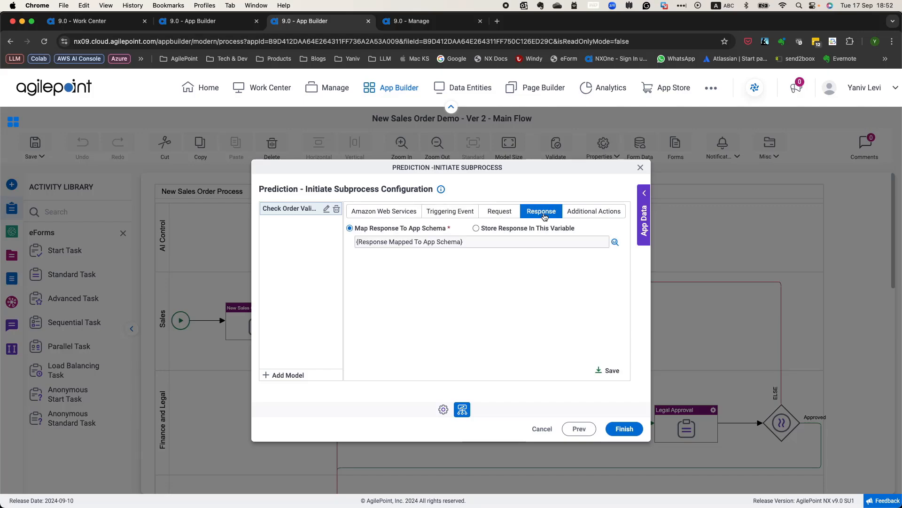
pyautogui.click(581, 215)
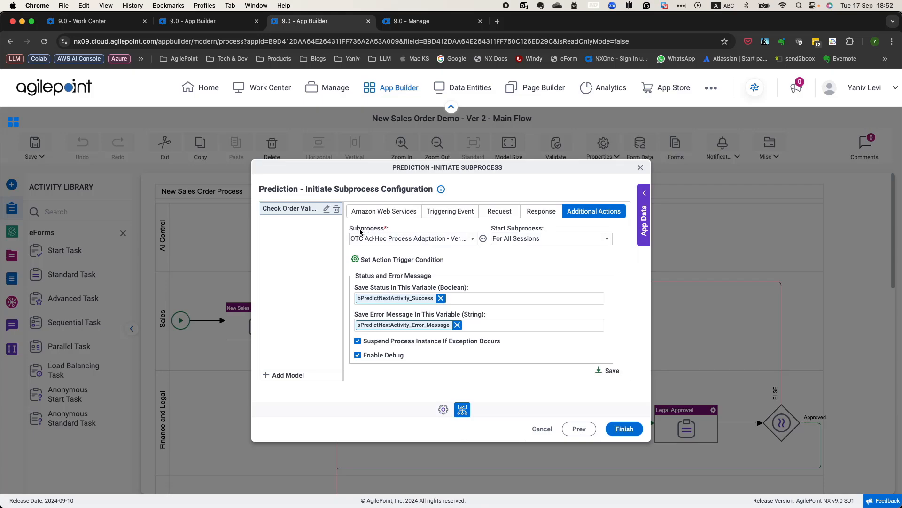
# Step: Examine the available subprocesses, the variable sharing modes and the Start Subprocess session options for the order validity model
pyautogui.click(473, 239)
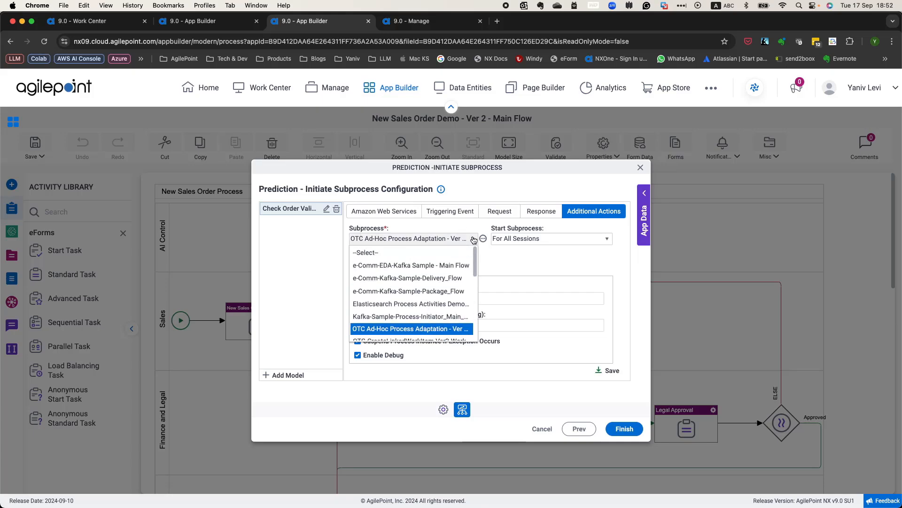
pyautogui.moveTo(475, 254)
pyautogui.mouseDown()
pyautogui.moveTo(476, 322)
pyautogui.moveTo(473, 243)
pyautogui.mouseUp()
pyautogui.click(491, 256)
pyautogui.click(483, 239)
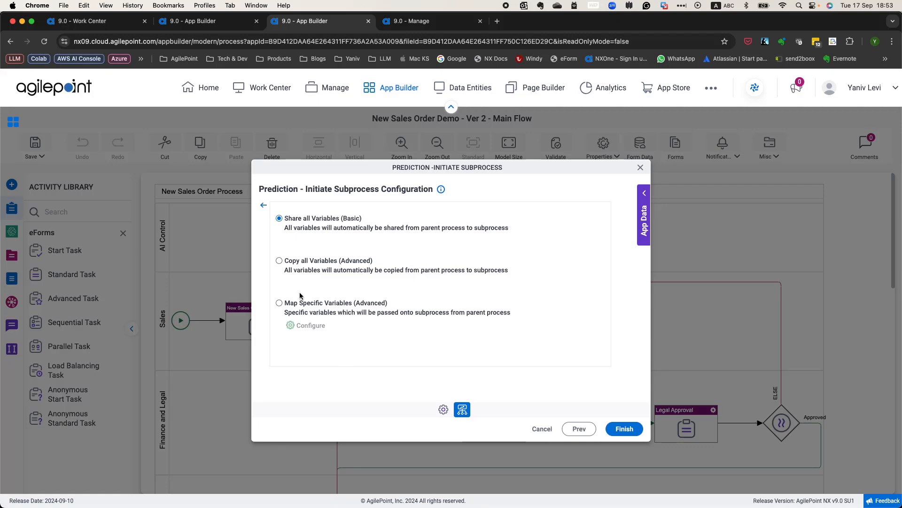
pyautogui.click(263, 205)
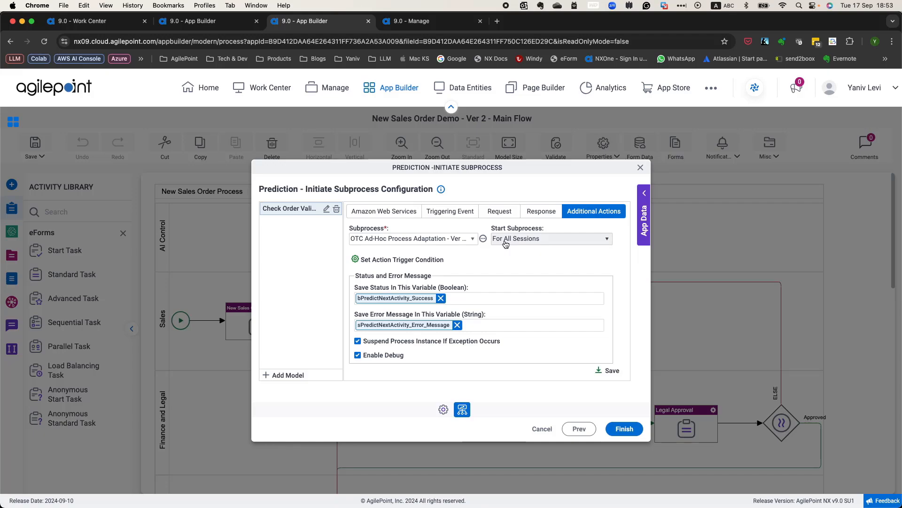
pyautogui.click(538, 240)
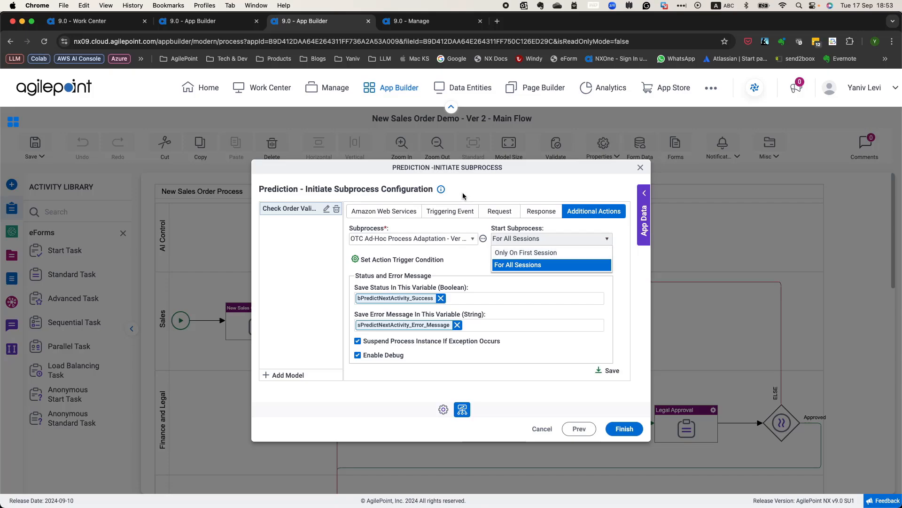
# Step: Review the order validity model's triggering event and Start Subprocess session options, and close the Initiate Subprocess configuration
pyautogui.click(451, 215)
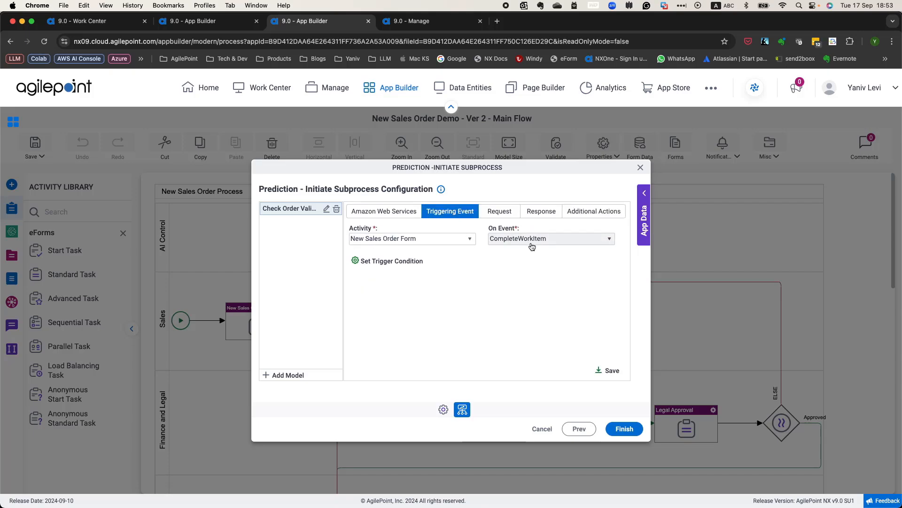
pyautogui.click(595, 212)
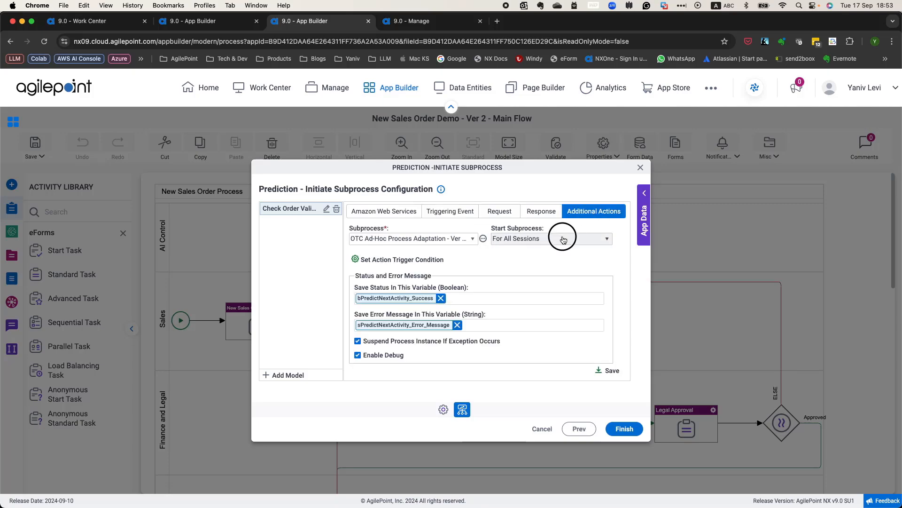
pyautogui.click(562, 238)
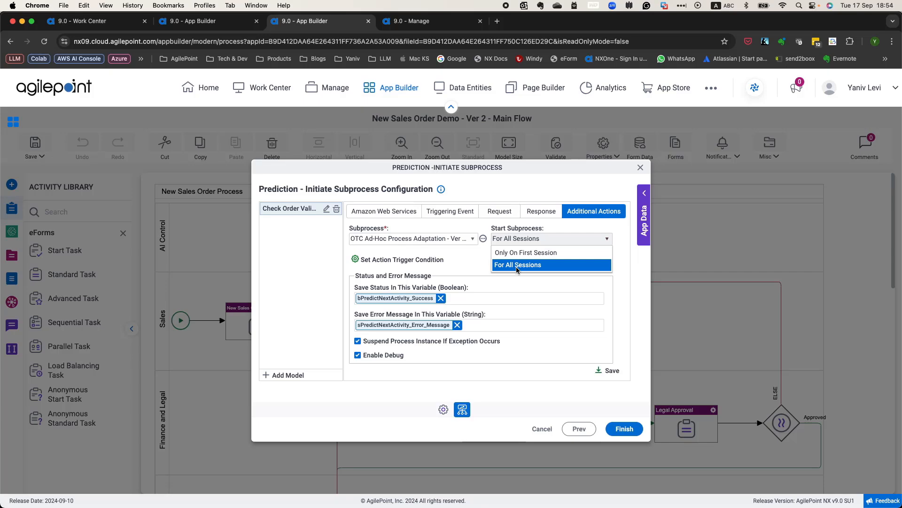
pyautogui.click(459, 256)
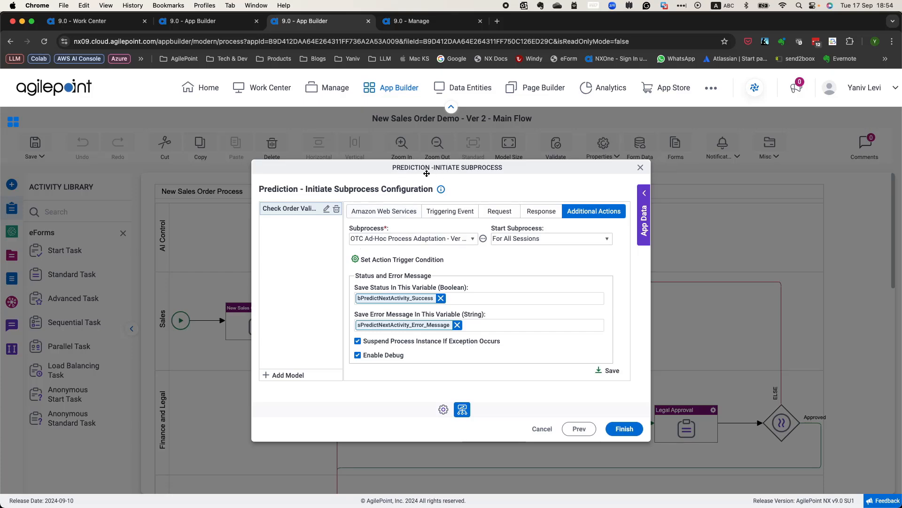
pyautogui.click(641, 167)
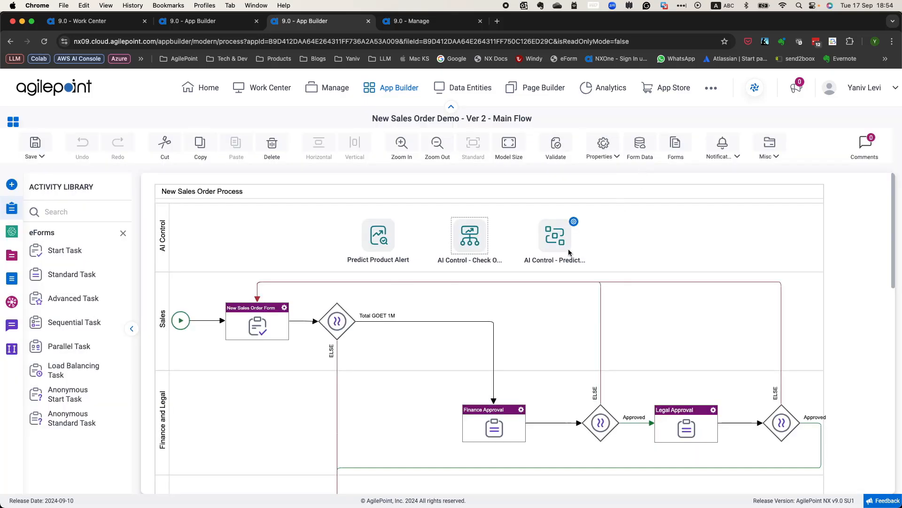
# Step: Open the Product Alert model in the Predict Product Alert activity's configuration
pyautogui.moveTo(378, 241)
pyautogui.doubleClick(378, 241)
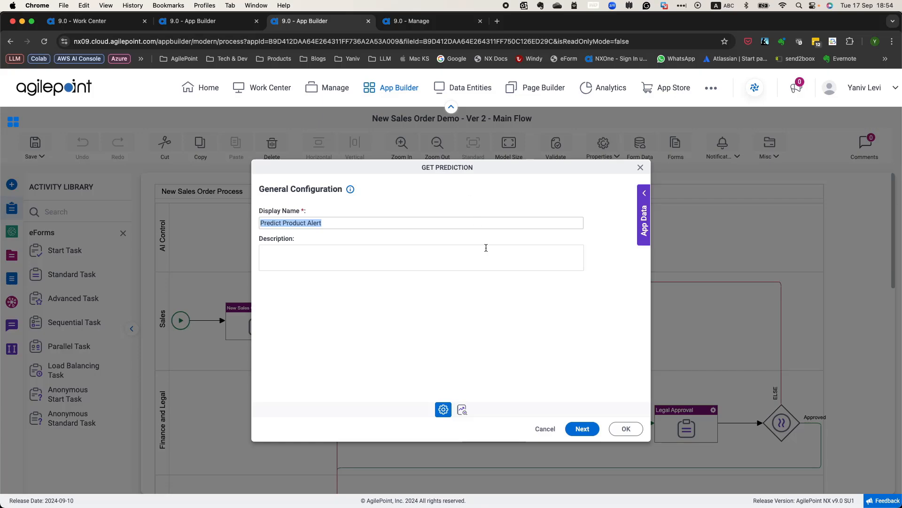
pyautogui.click(578, 430)
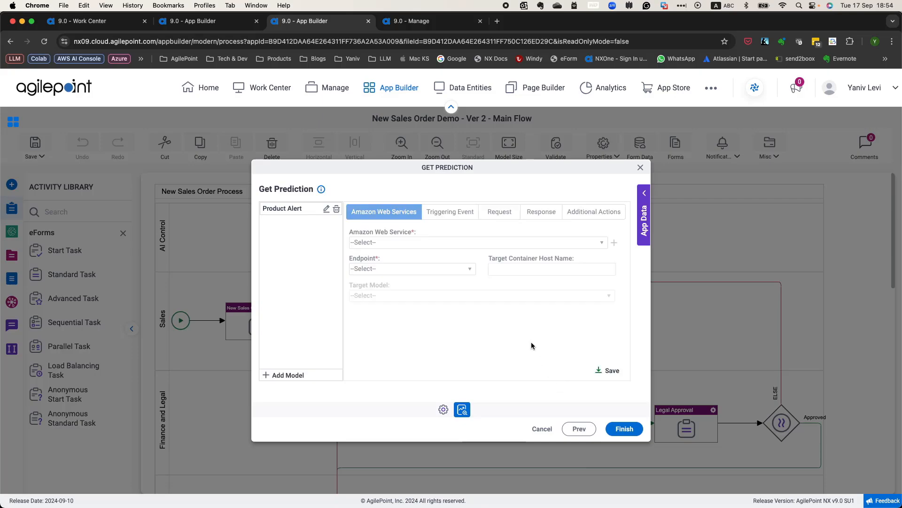
pyautogui.click(295, 211)
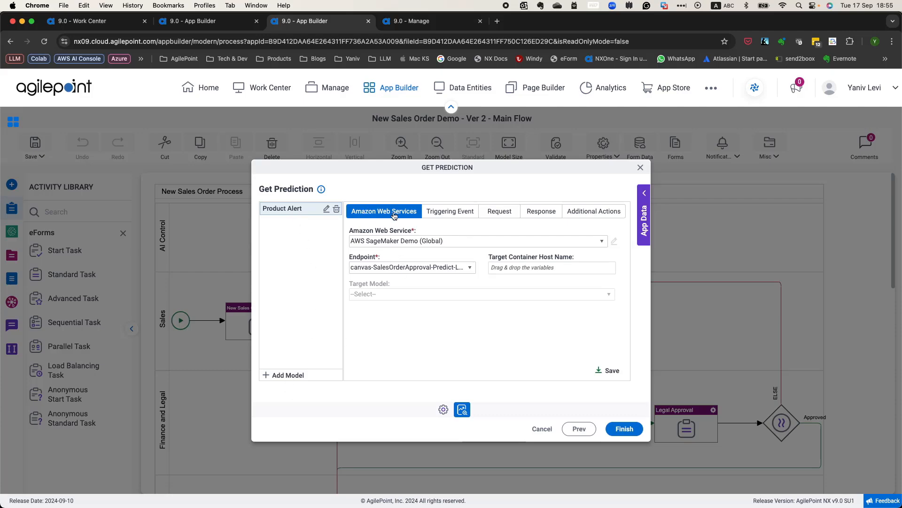
# Step: Review the Product Alert model's triggering event, request, response and additional action settings, and close the Get Prediction configuration
pyautogui.click(452, 213)
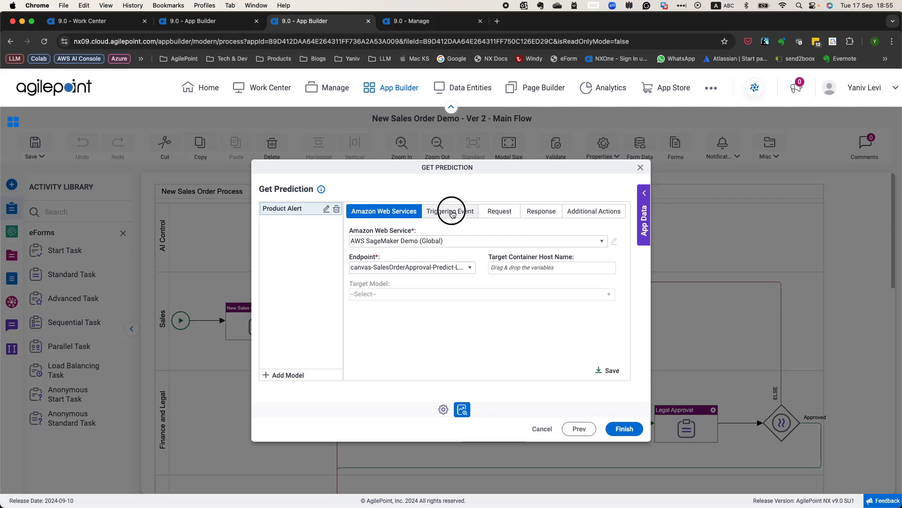
pyautogui.click(495, 212)
pyautogui.click(541, 213)
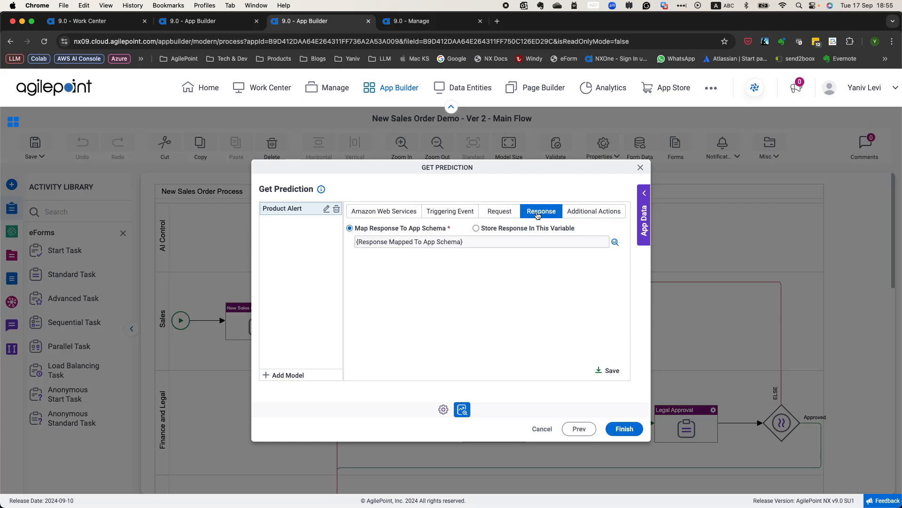
pyautogui.click(582, 213)
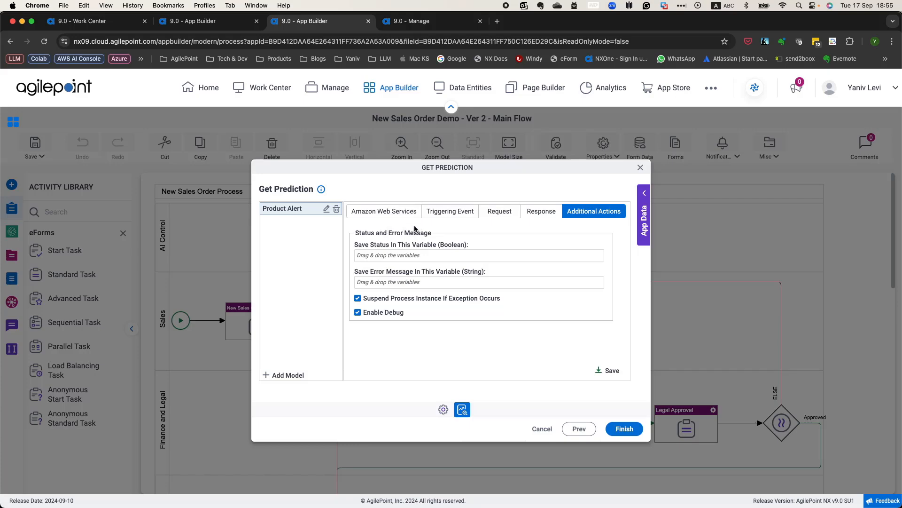
pyautogui.click(640, 169)
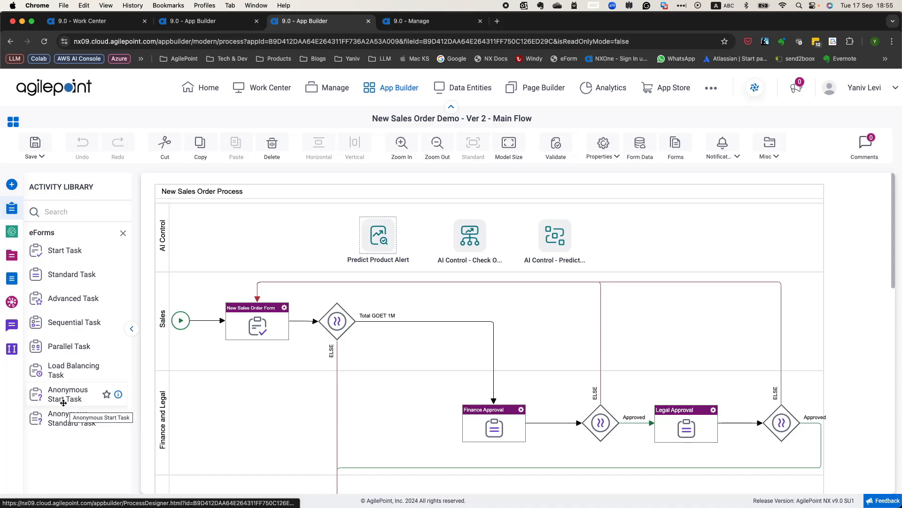
# Step: Place a Prediction - Send Notification activity from Amazon SageMaker in the AI Control lane and add a model to its configuration
pyautogui.scroll(-3, 58, 385)
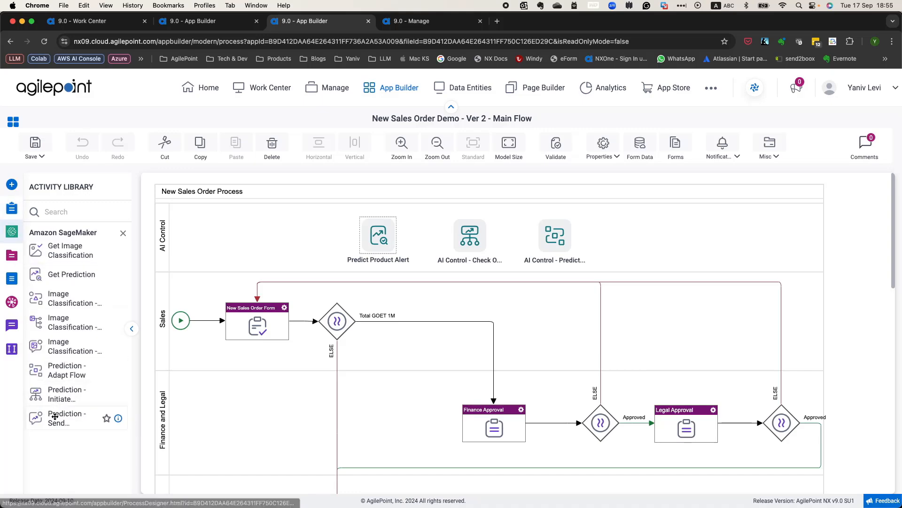
pyautogui.moveTo(57, 417); pyautogui.dragTo(297, 242)
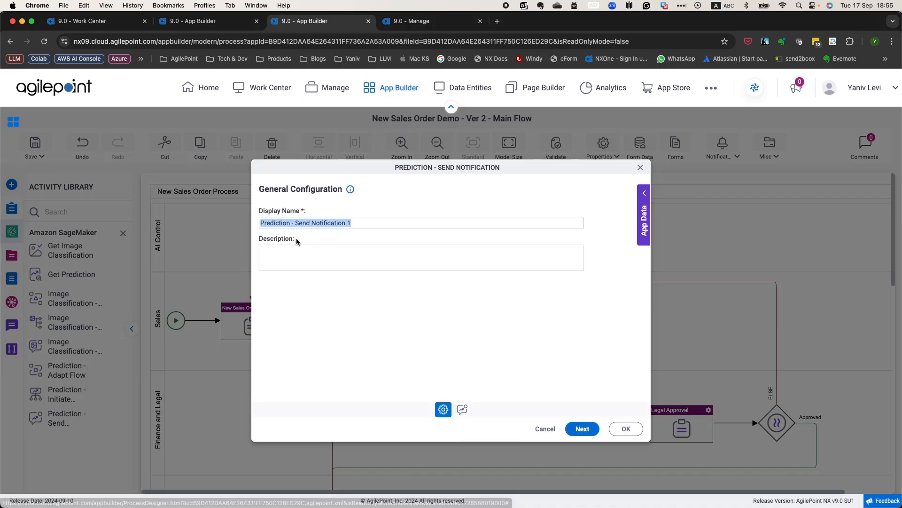
pyautogui.click(582, 429)
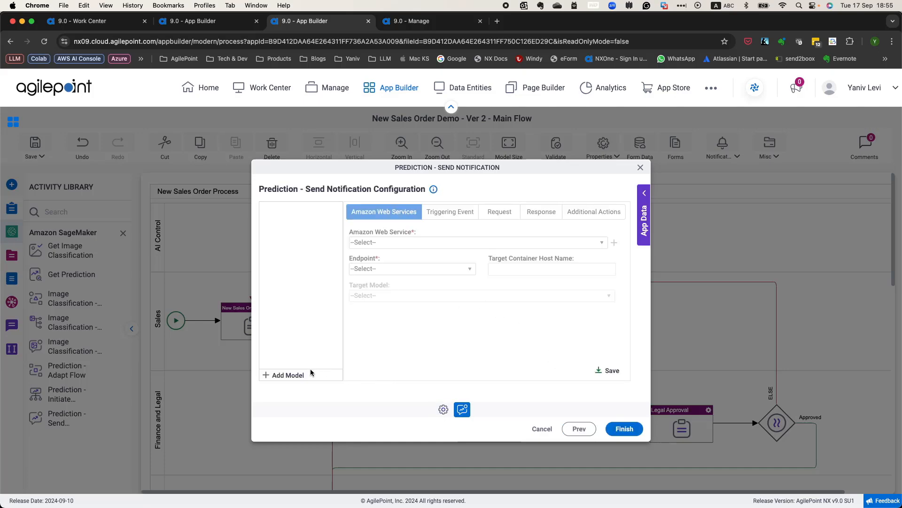
pyautogui.click(305, 373)
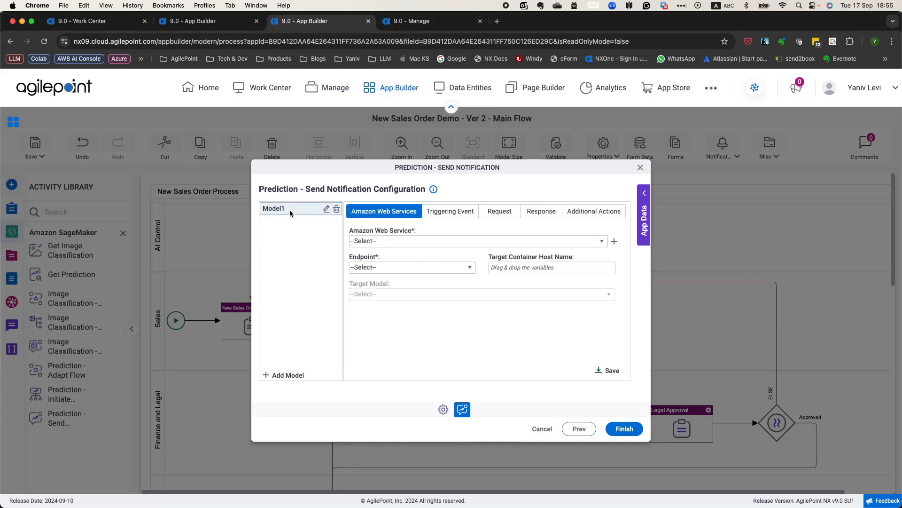
# Step: Examine the new Send Notification model's triggering event, request, response and additional action settings
pyautogui.click(445, 212)
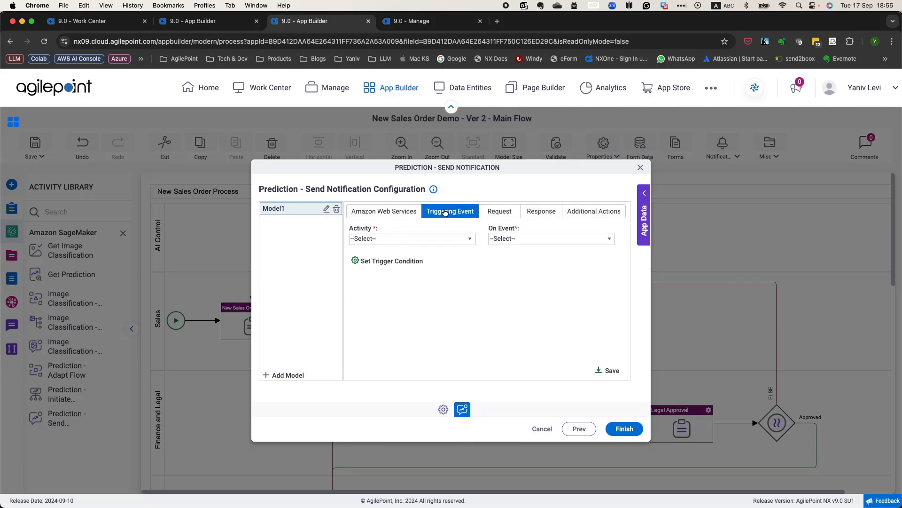
pyautogui.click(506, 216)
pyautogui.click(545, 215)
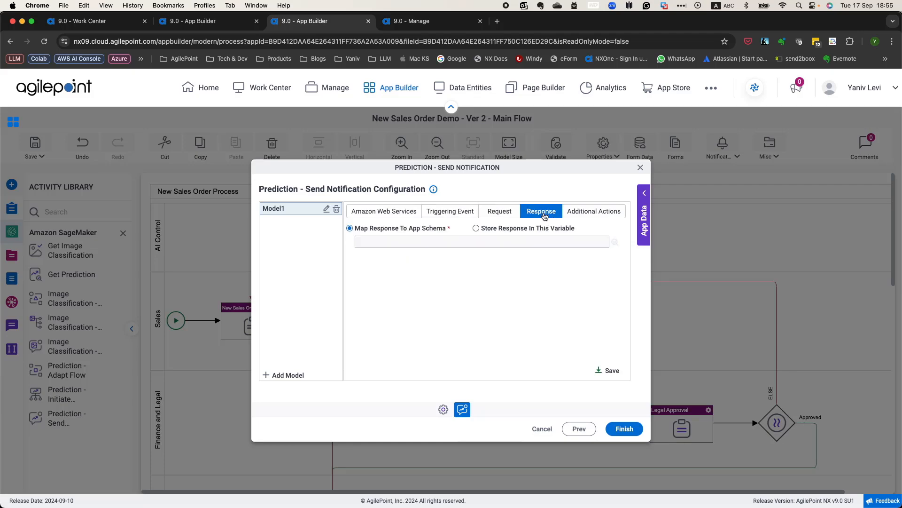
pyautogui.click(595, 216)
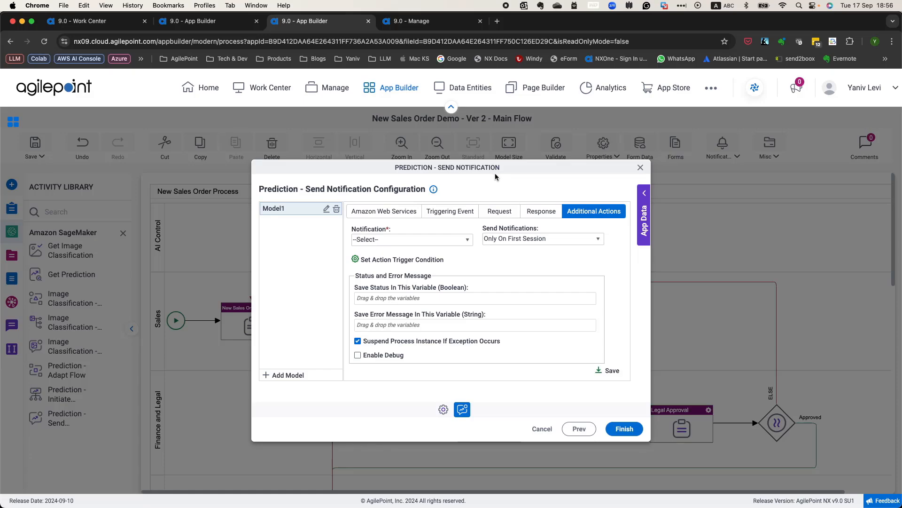
# Step: Check the available notifications and the Send Notifications session options, and close the Send Notification configuration
pyautogui.click(464, 241)
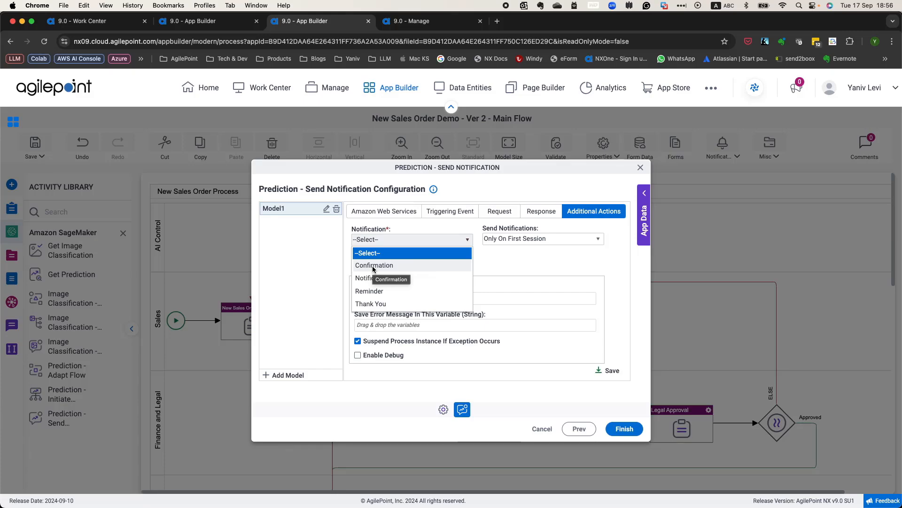
pyautogui.click(489, 245)
pyautogui.click(496, 241)
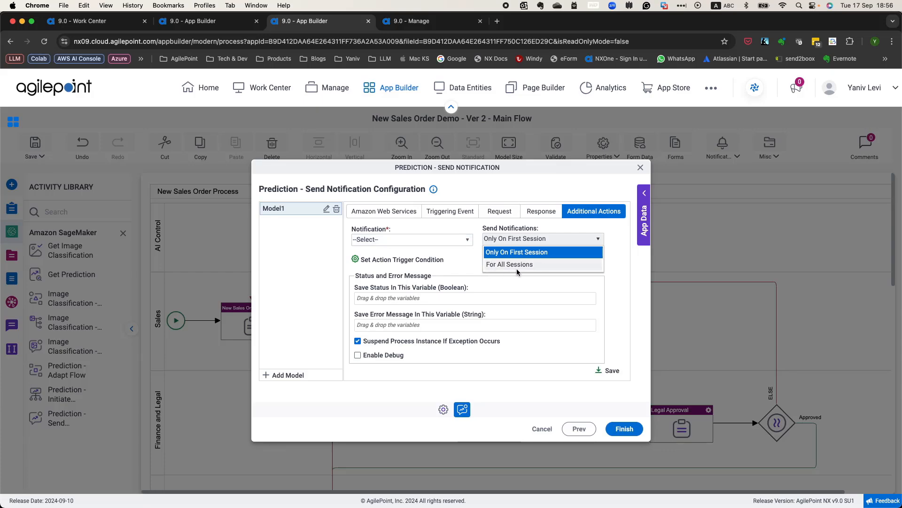
pyautogui.click(470, 266)
pyautogui.click(641, 168)
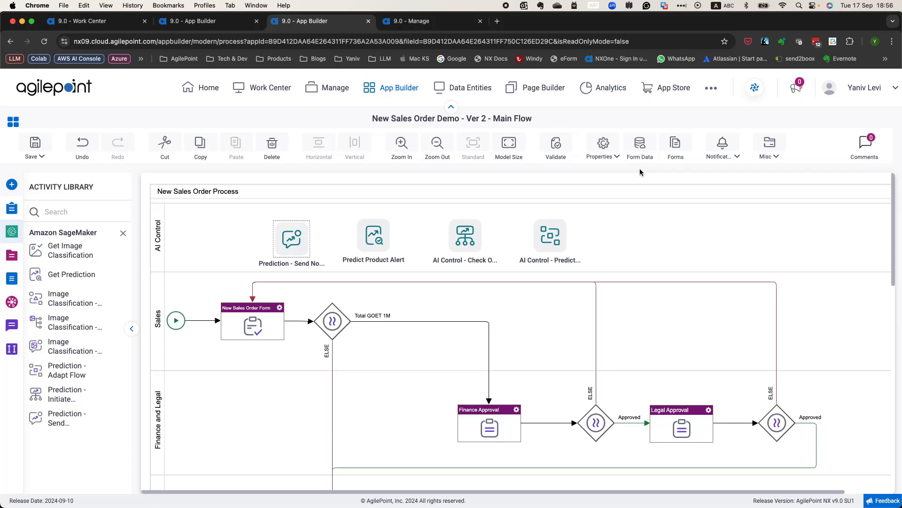
# Step: Delete the Prediction - Send Notification activity from the AI Control lane
pyautogui.moveTo(310, 229)
pyautogui.click(310, 228)
pyautogui.click(350, 336)
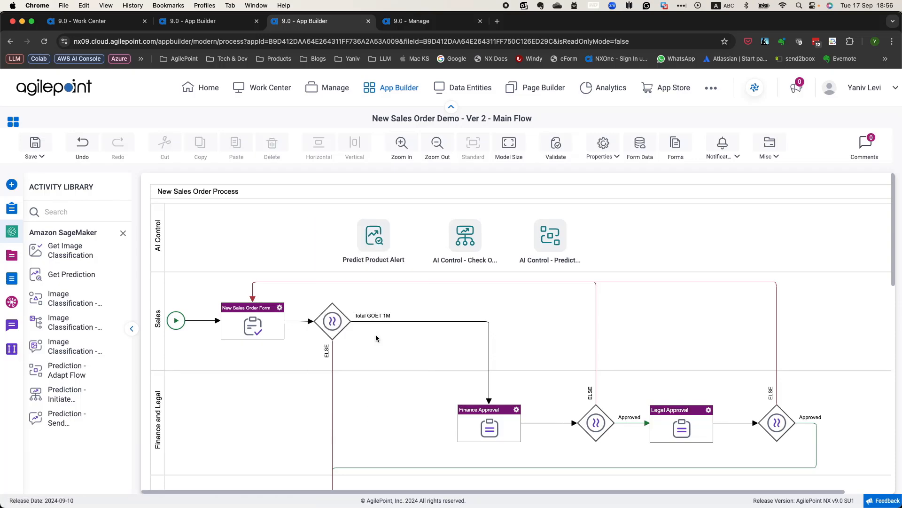